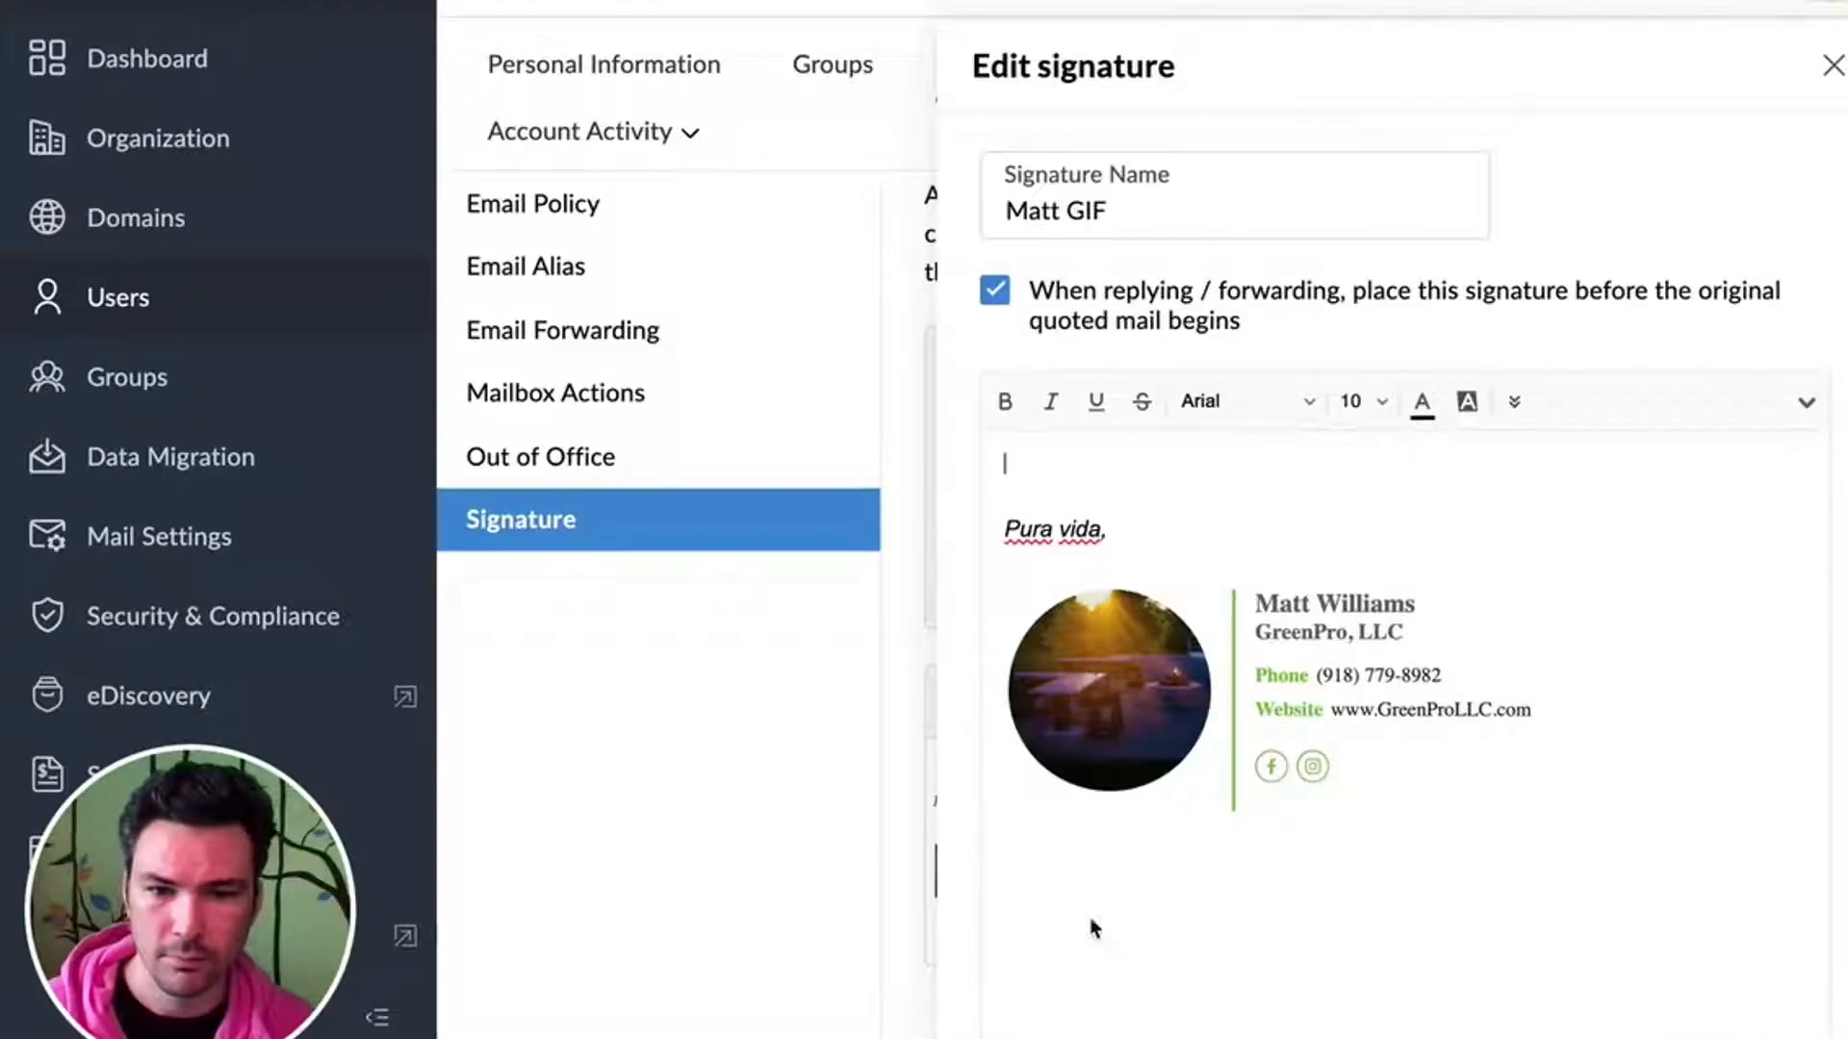
- Open the GIF Maker tool on ezgif.com
left_click(1086, 916)
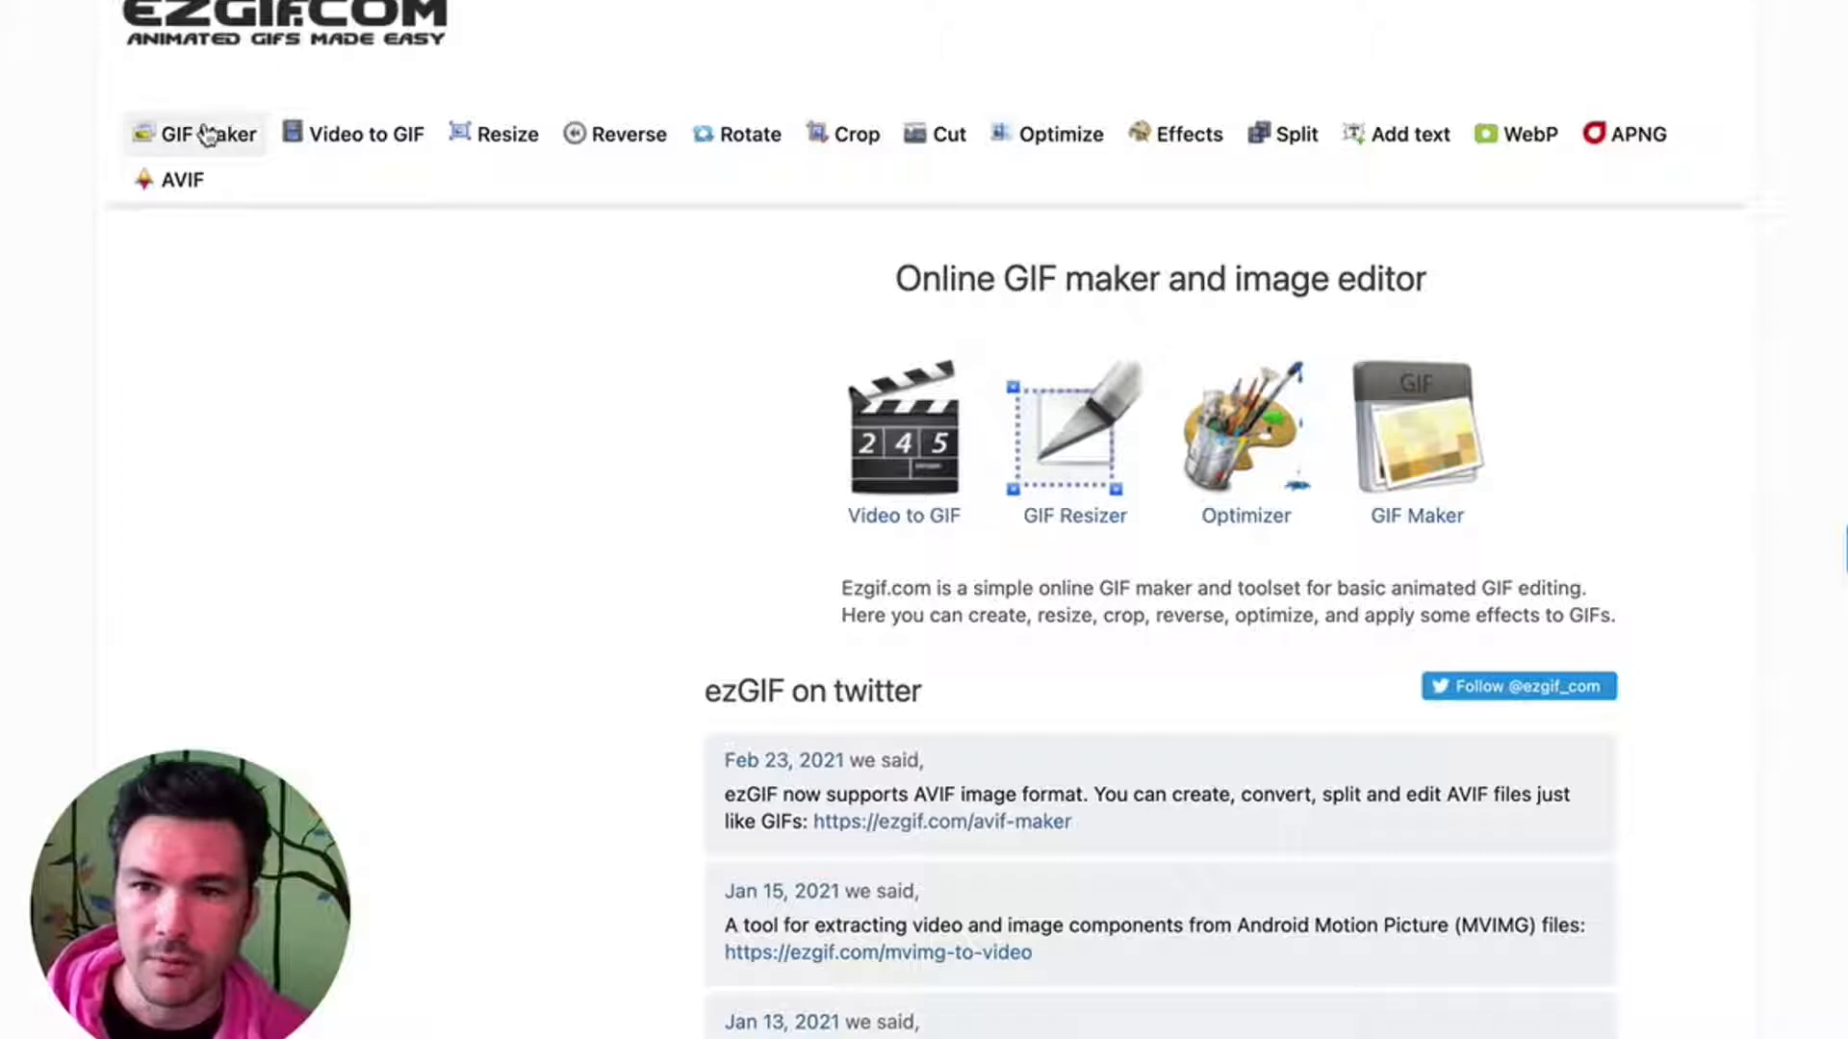
left_click(207, 135)
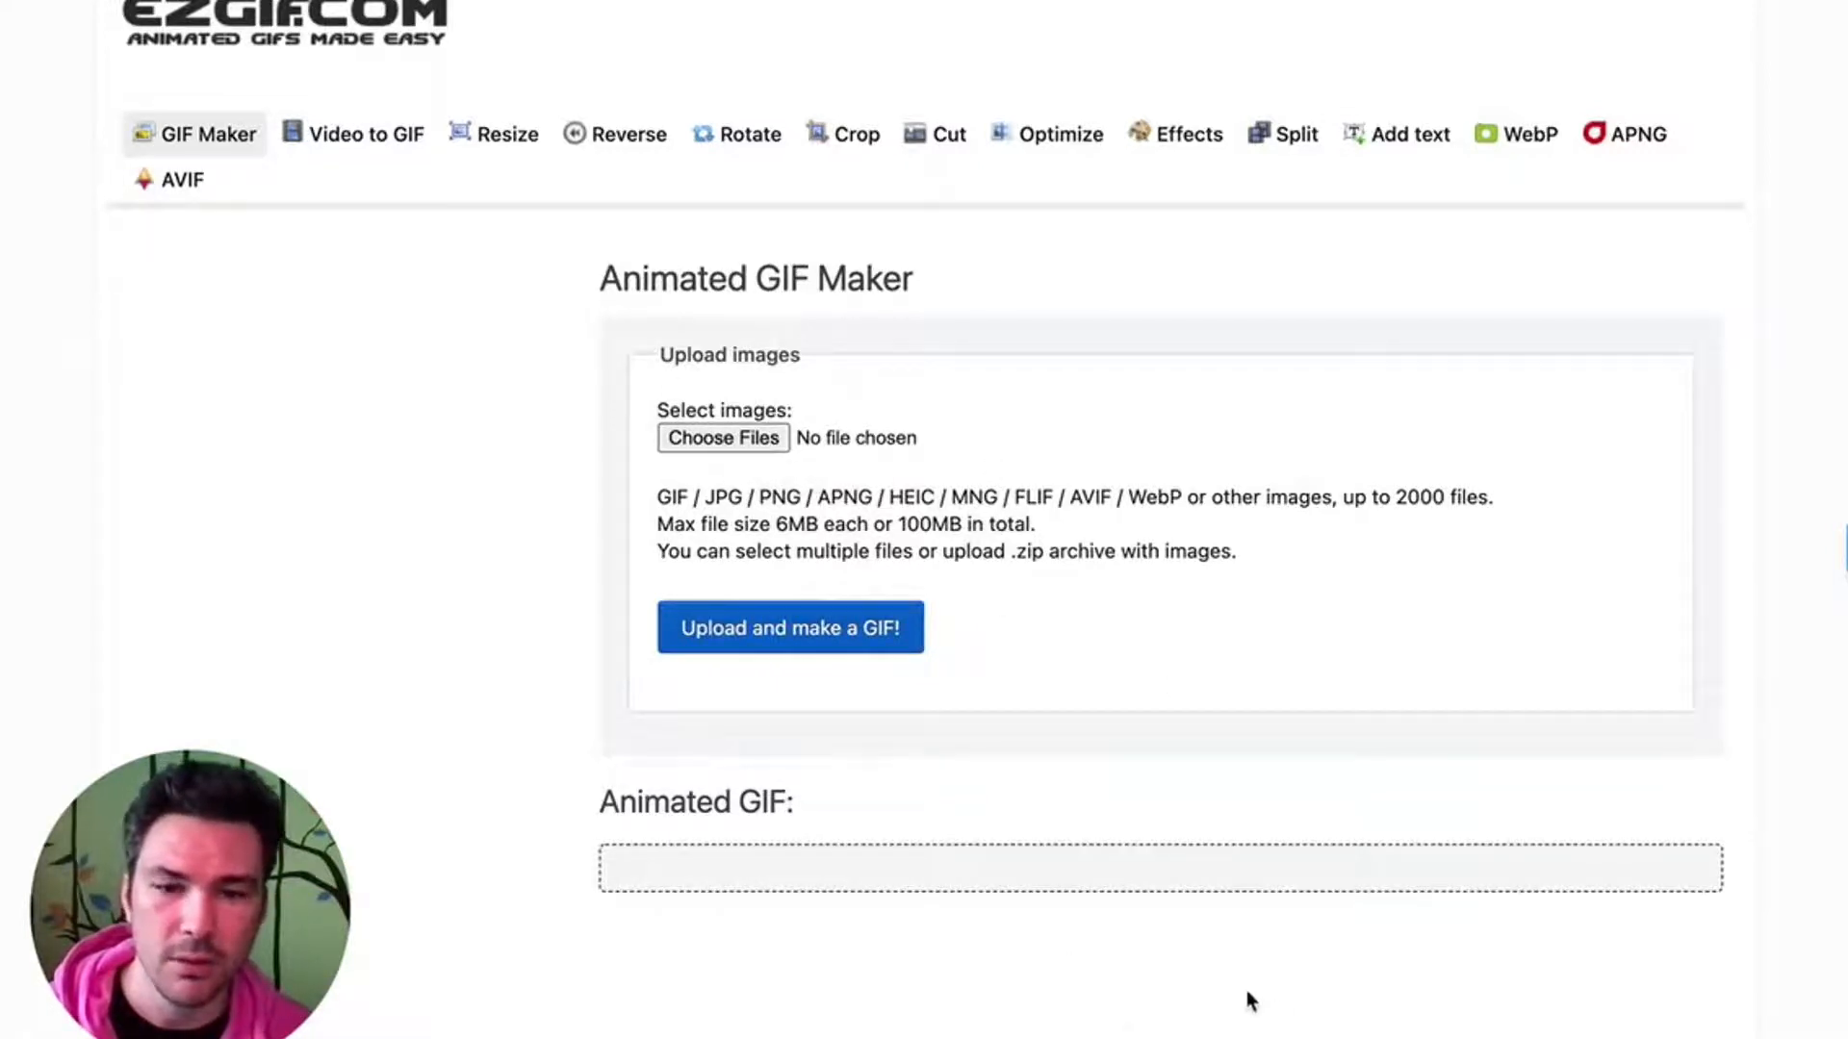
- Switch to Finder and paste the copied 2021-04-07 headshot JPG into the GreenPro email signature folder
key("super+Tab")
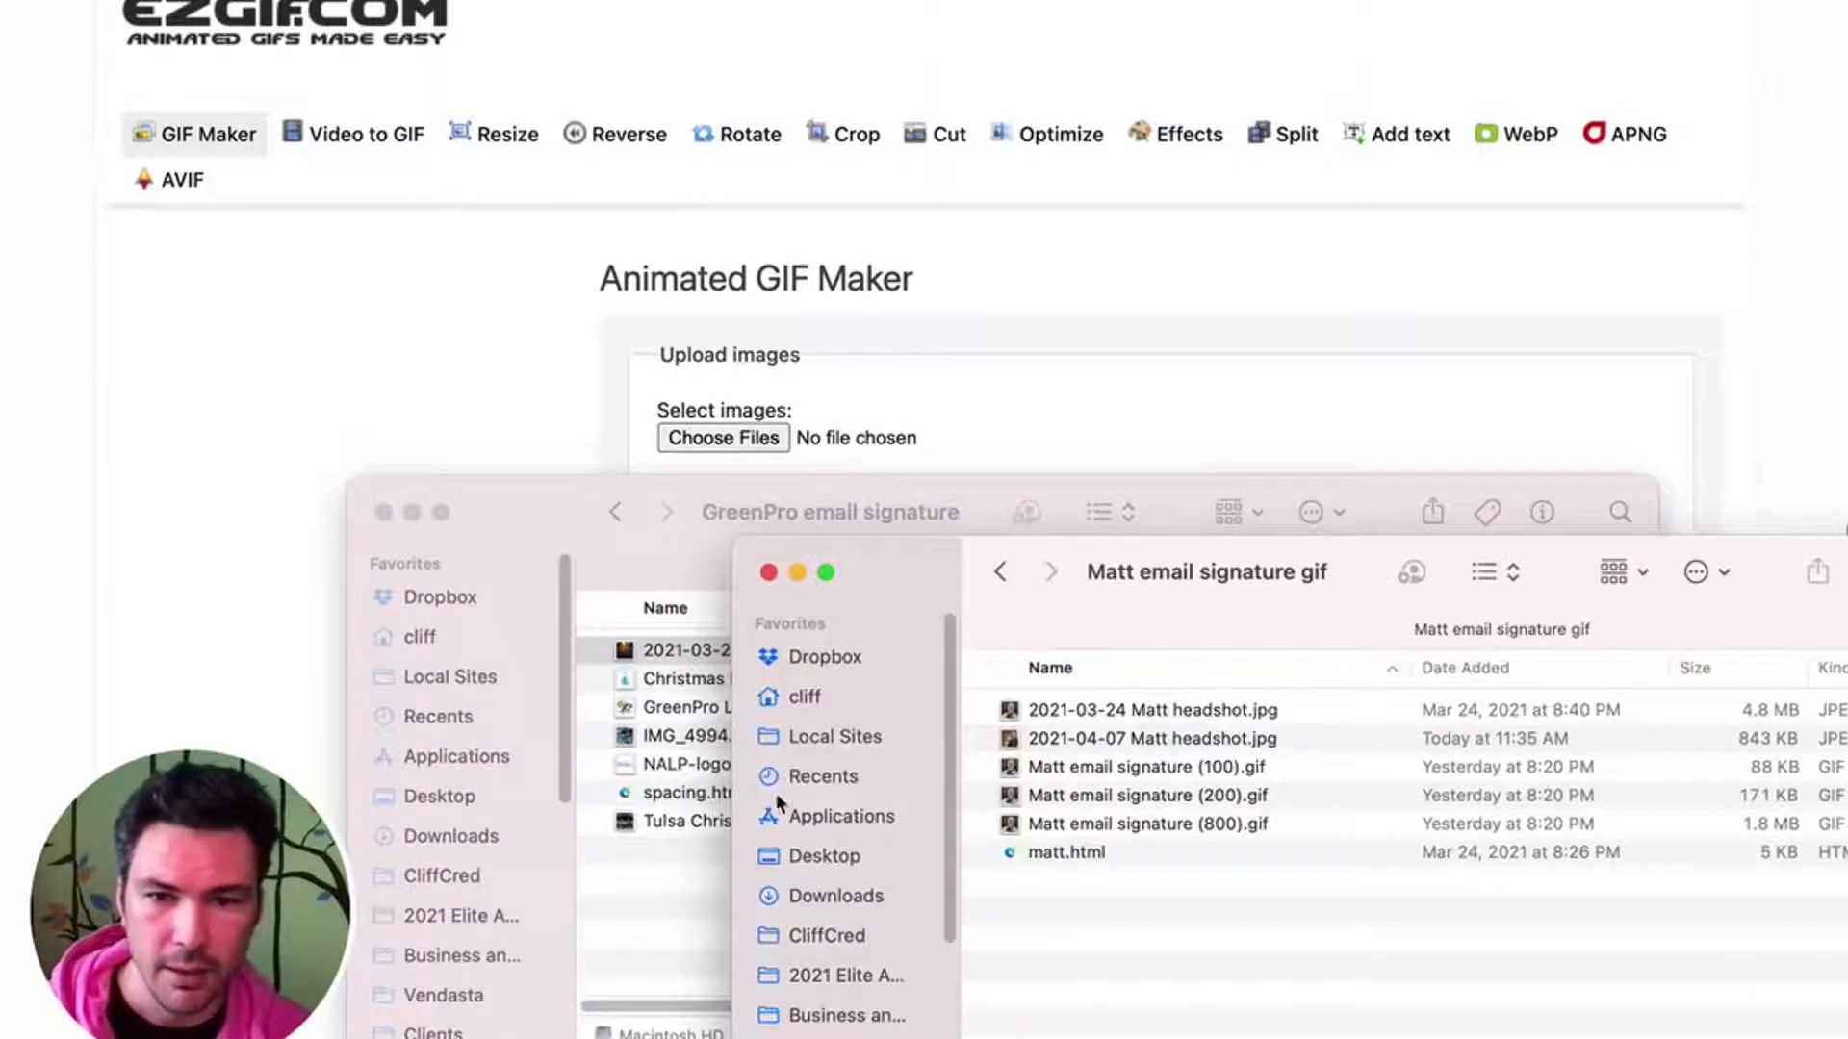
left_click(687, 893)
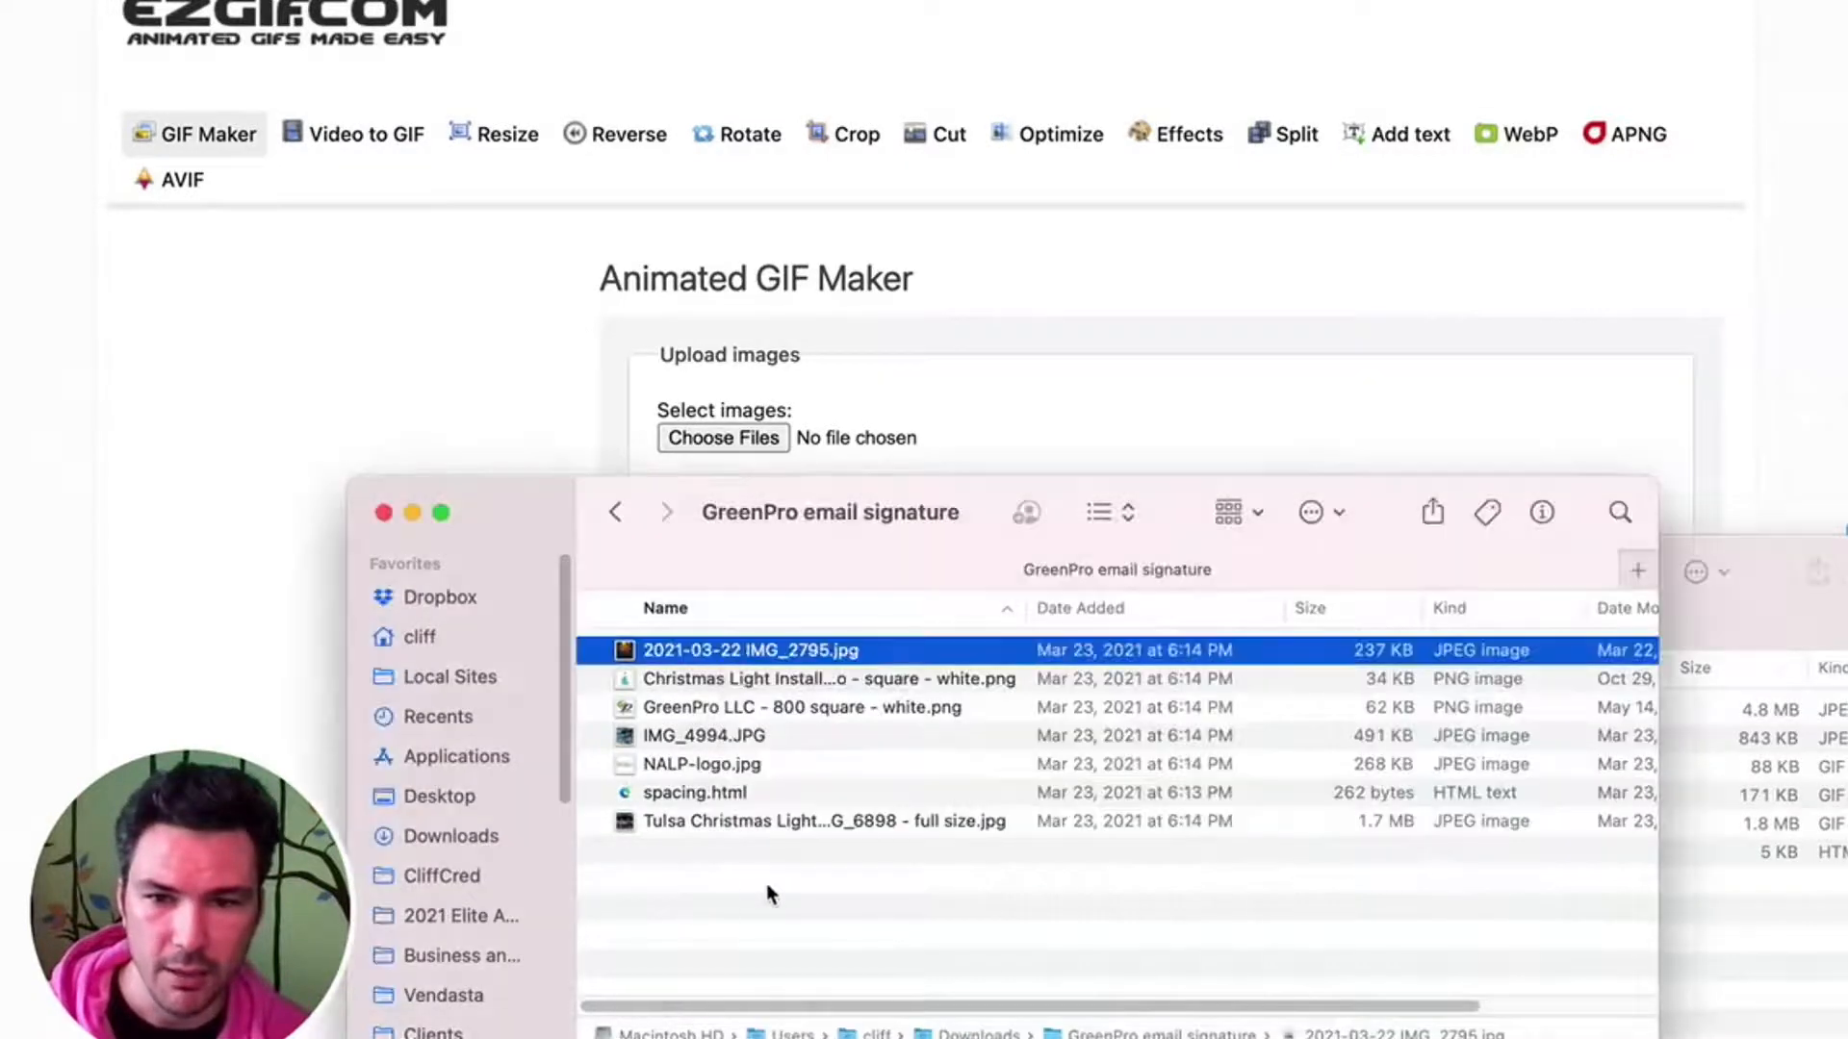
key("super+v")
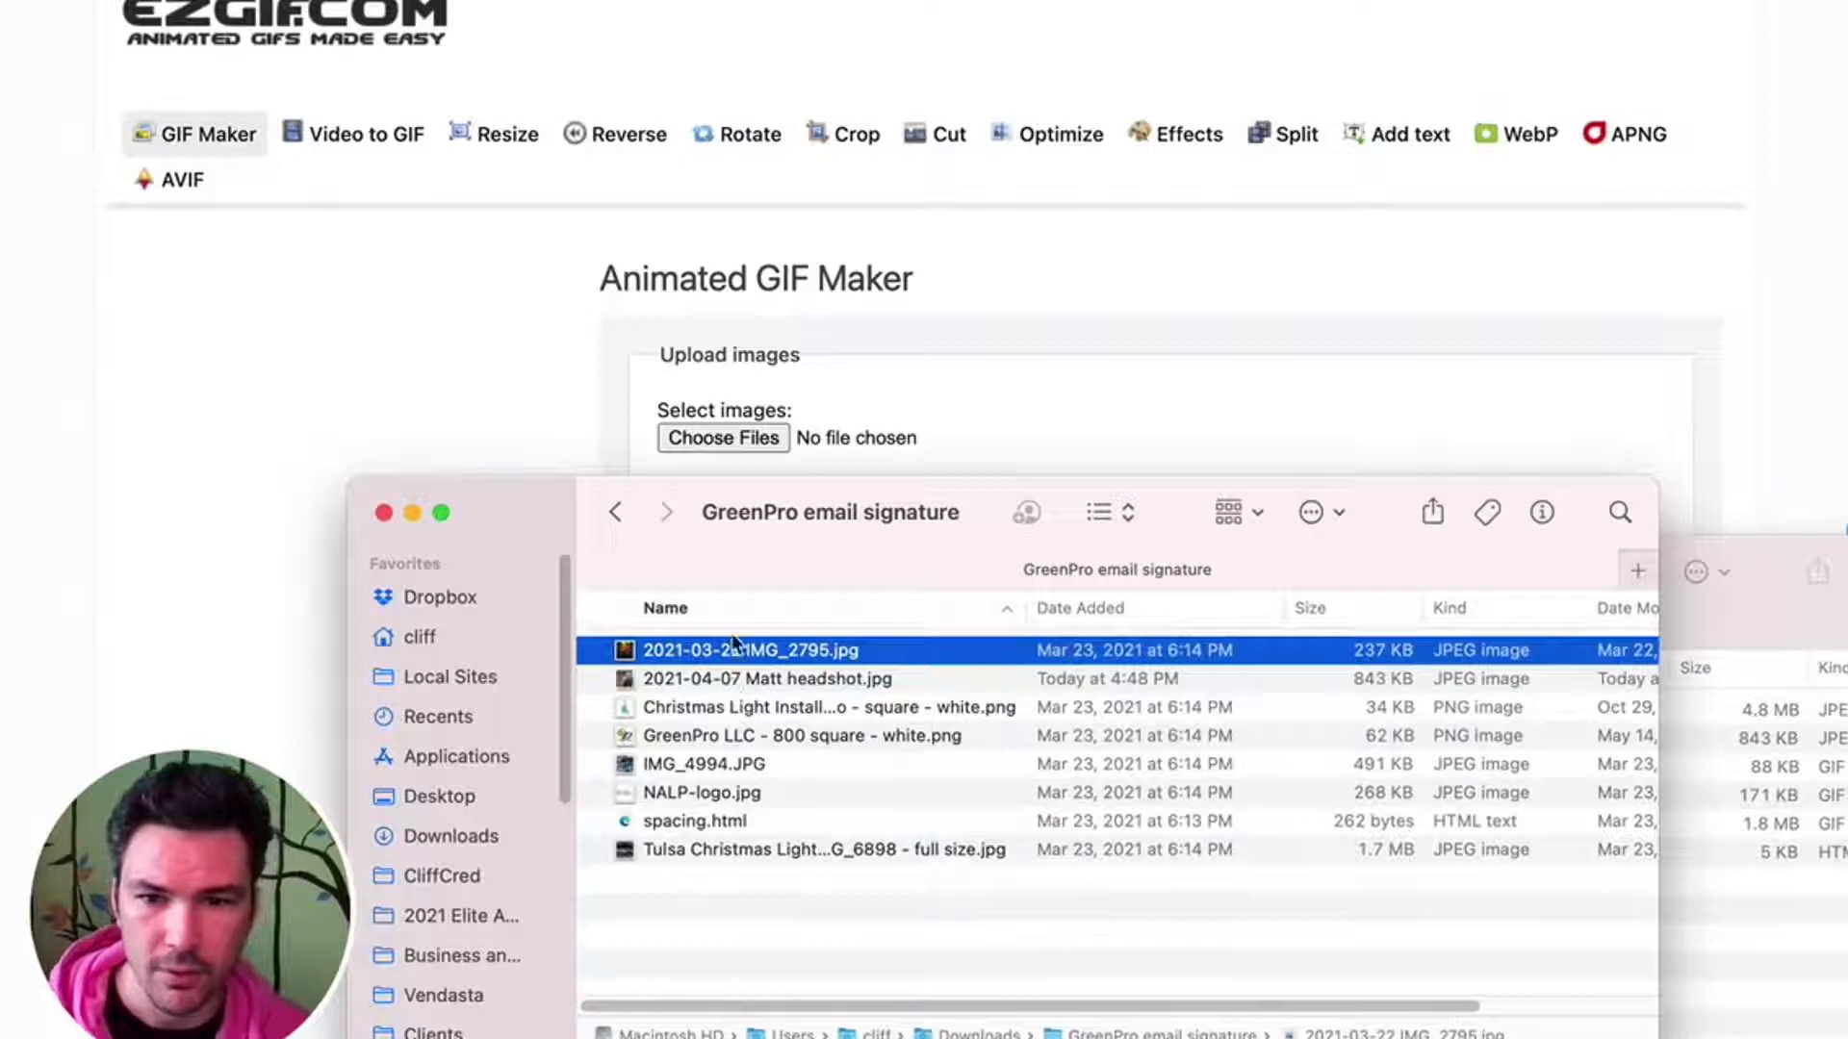
- Back in the GIF Maker, choose all the images from the GreenPro email signature folder, leaving out spacing.html
left_click(754, 442)
left_click(758, 438)
key("super+Tab")
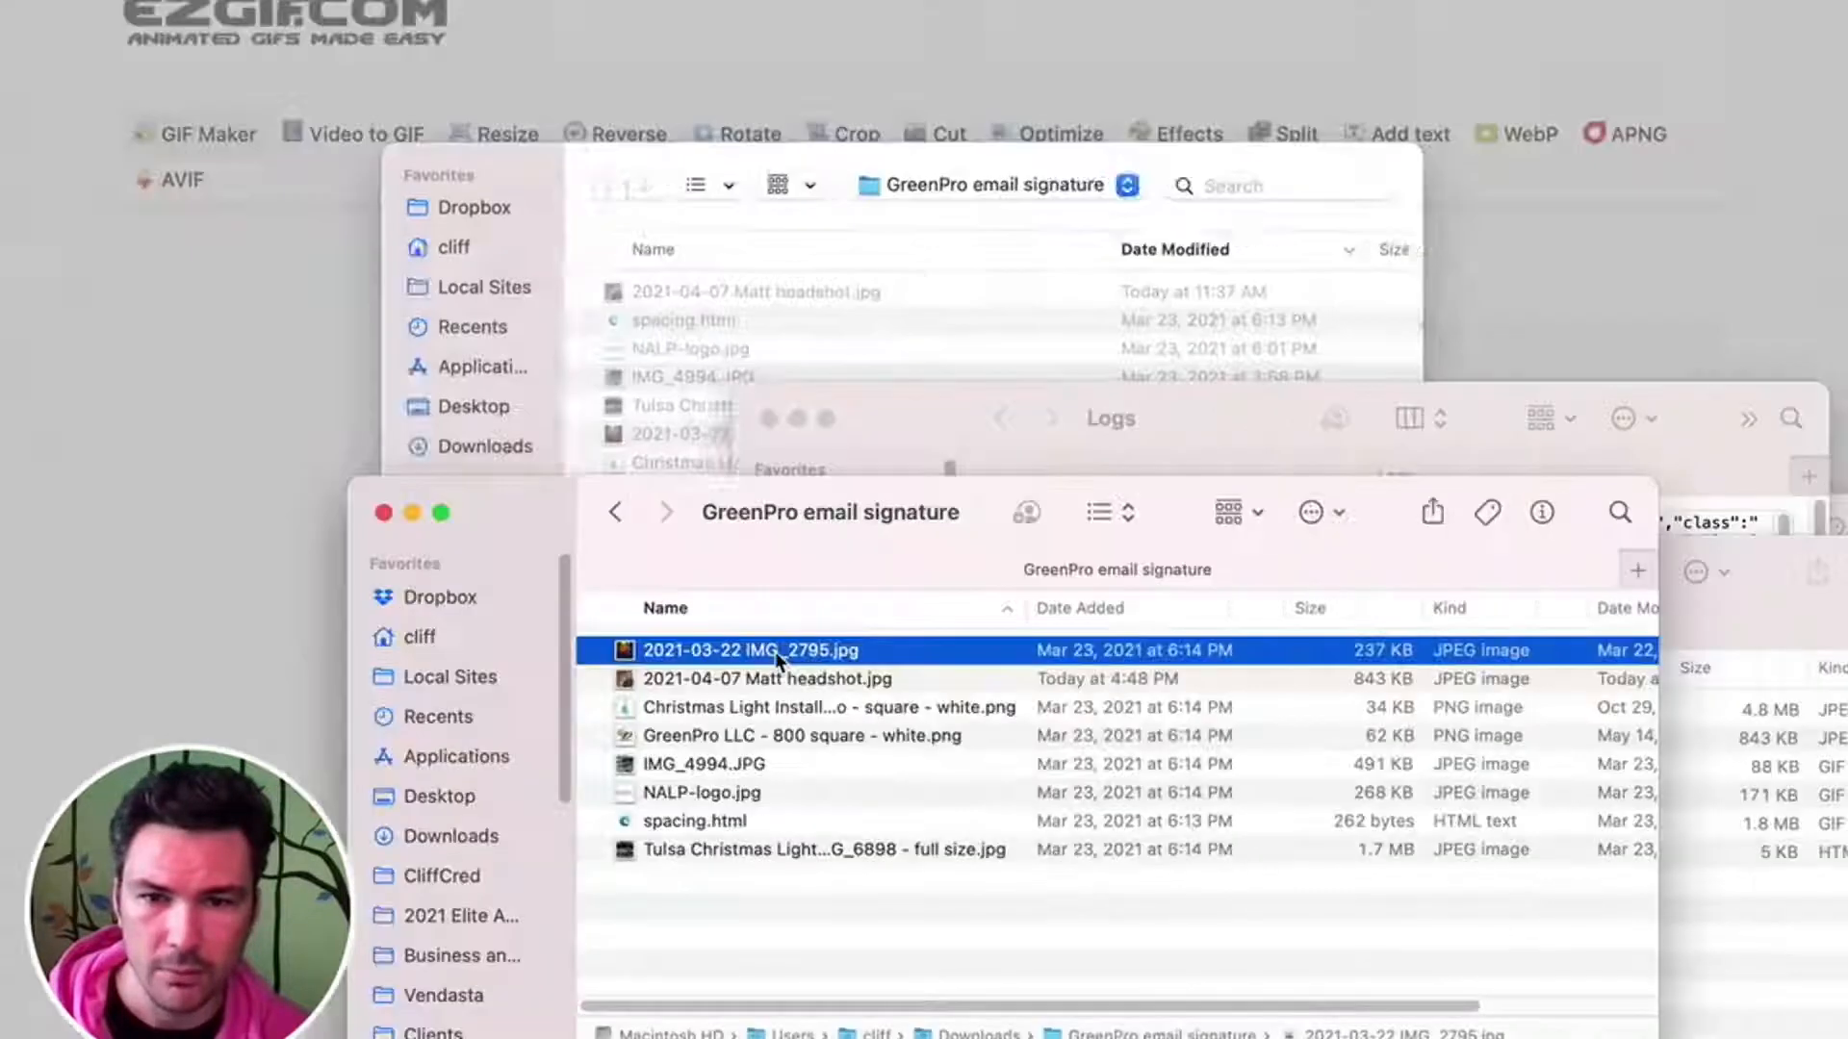
left_click_drag(775, 651, 759, 322)
key("super+a")
left_click(758, 322, "super")
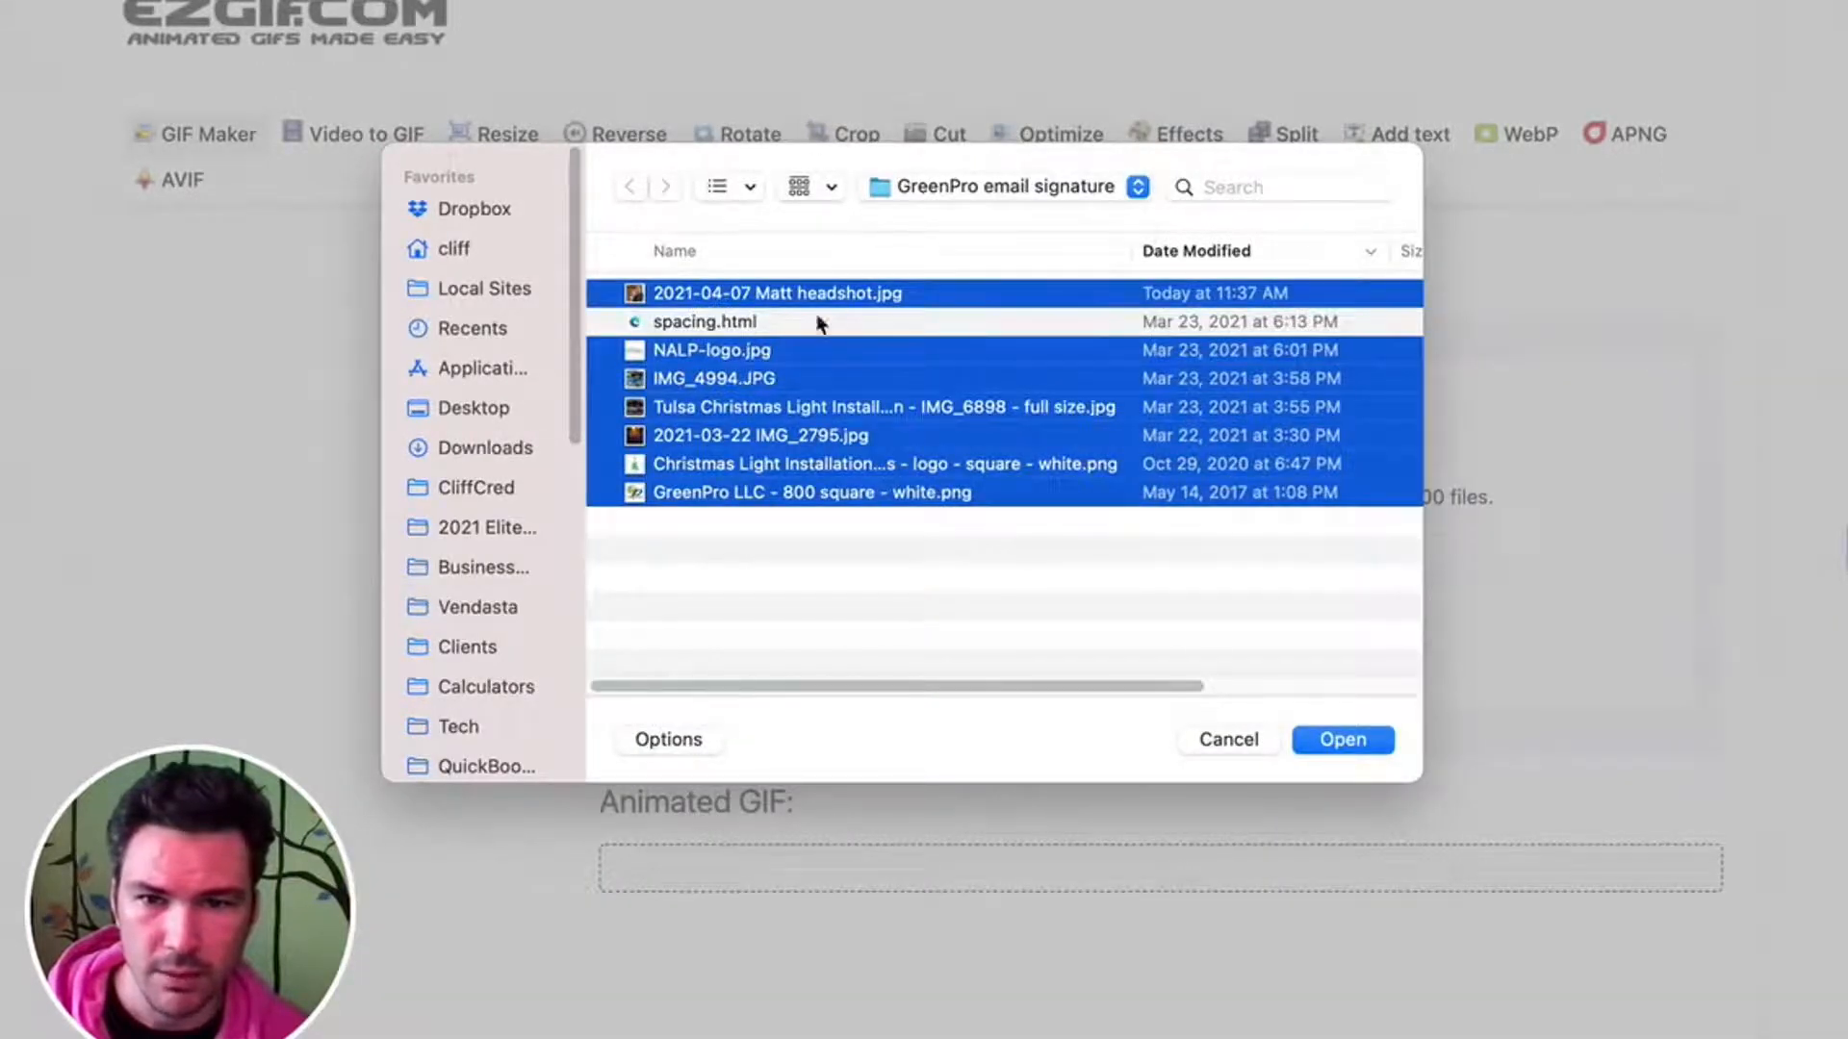
left_click(1342, 741)
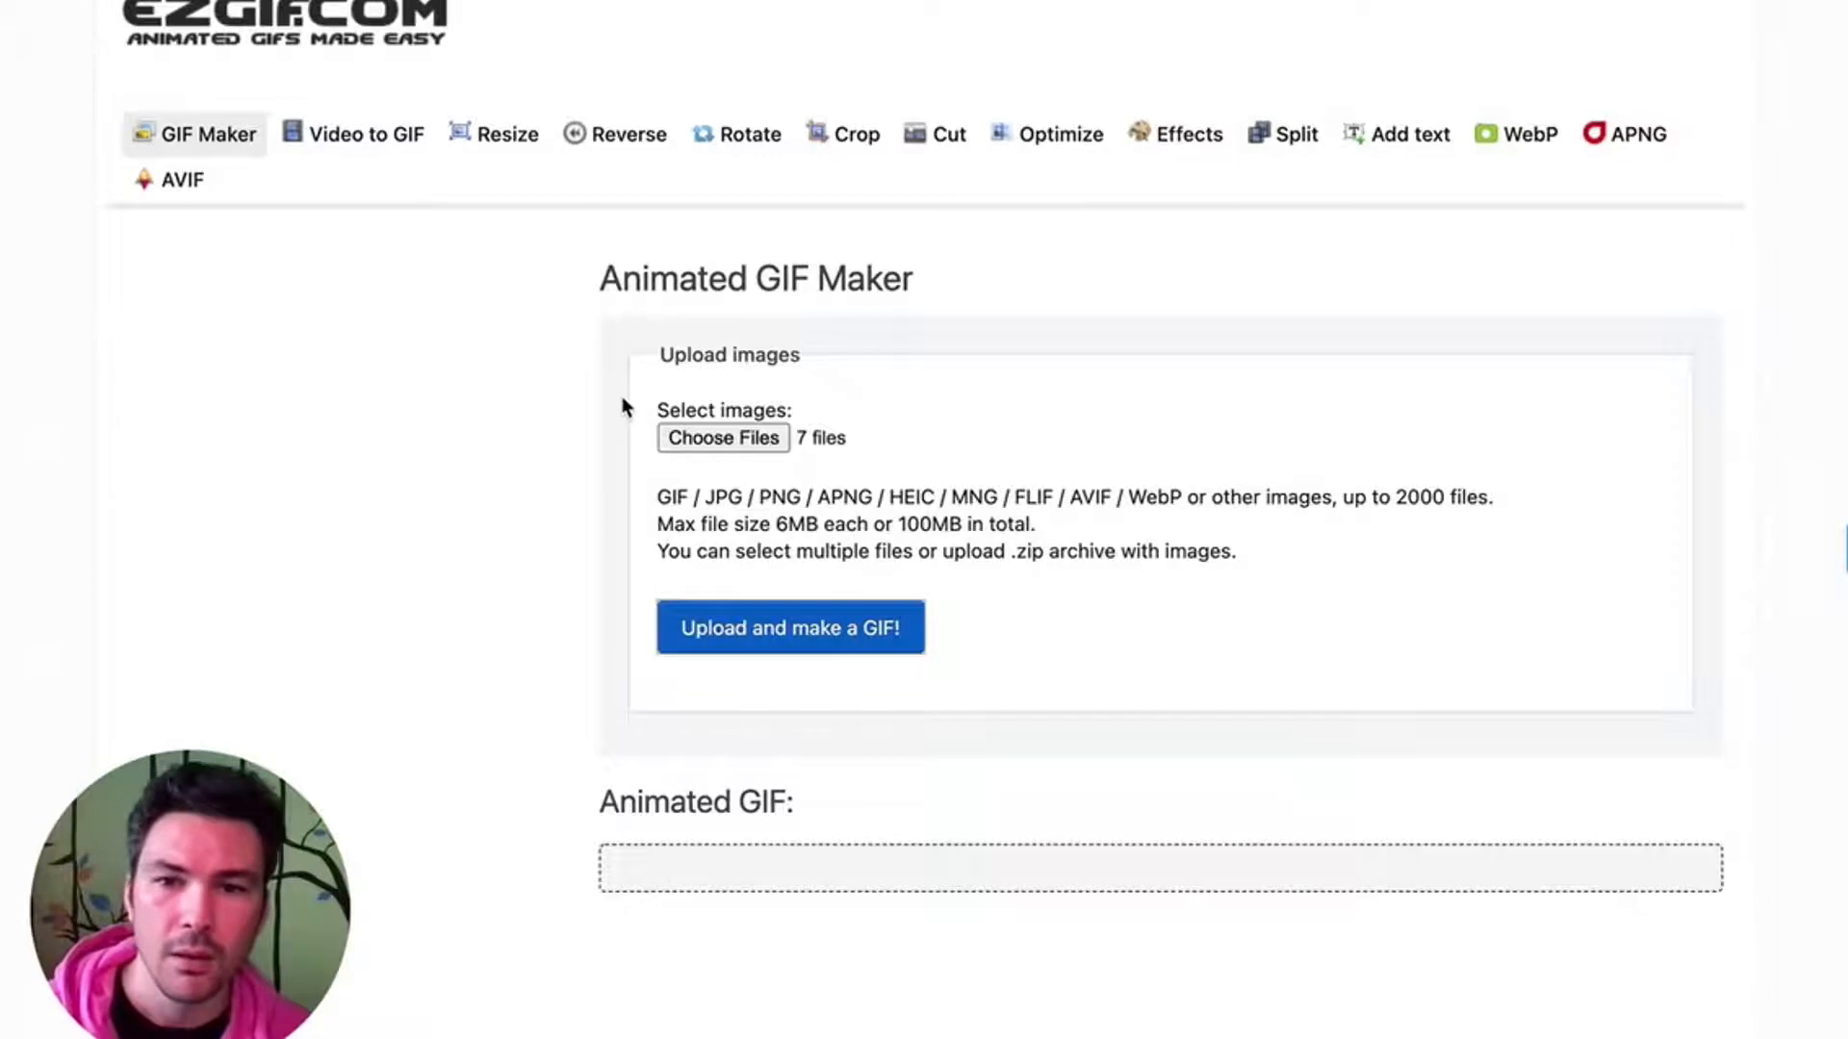
- Upload the chosen images and resize all frames to match the smallest one
scroll(726, 731, "down", 5)
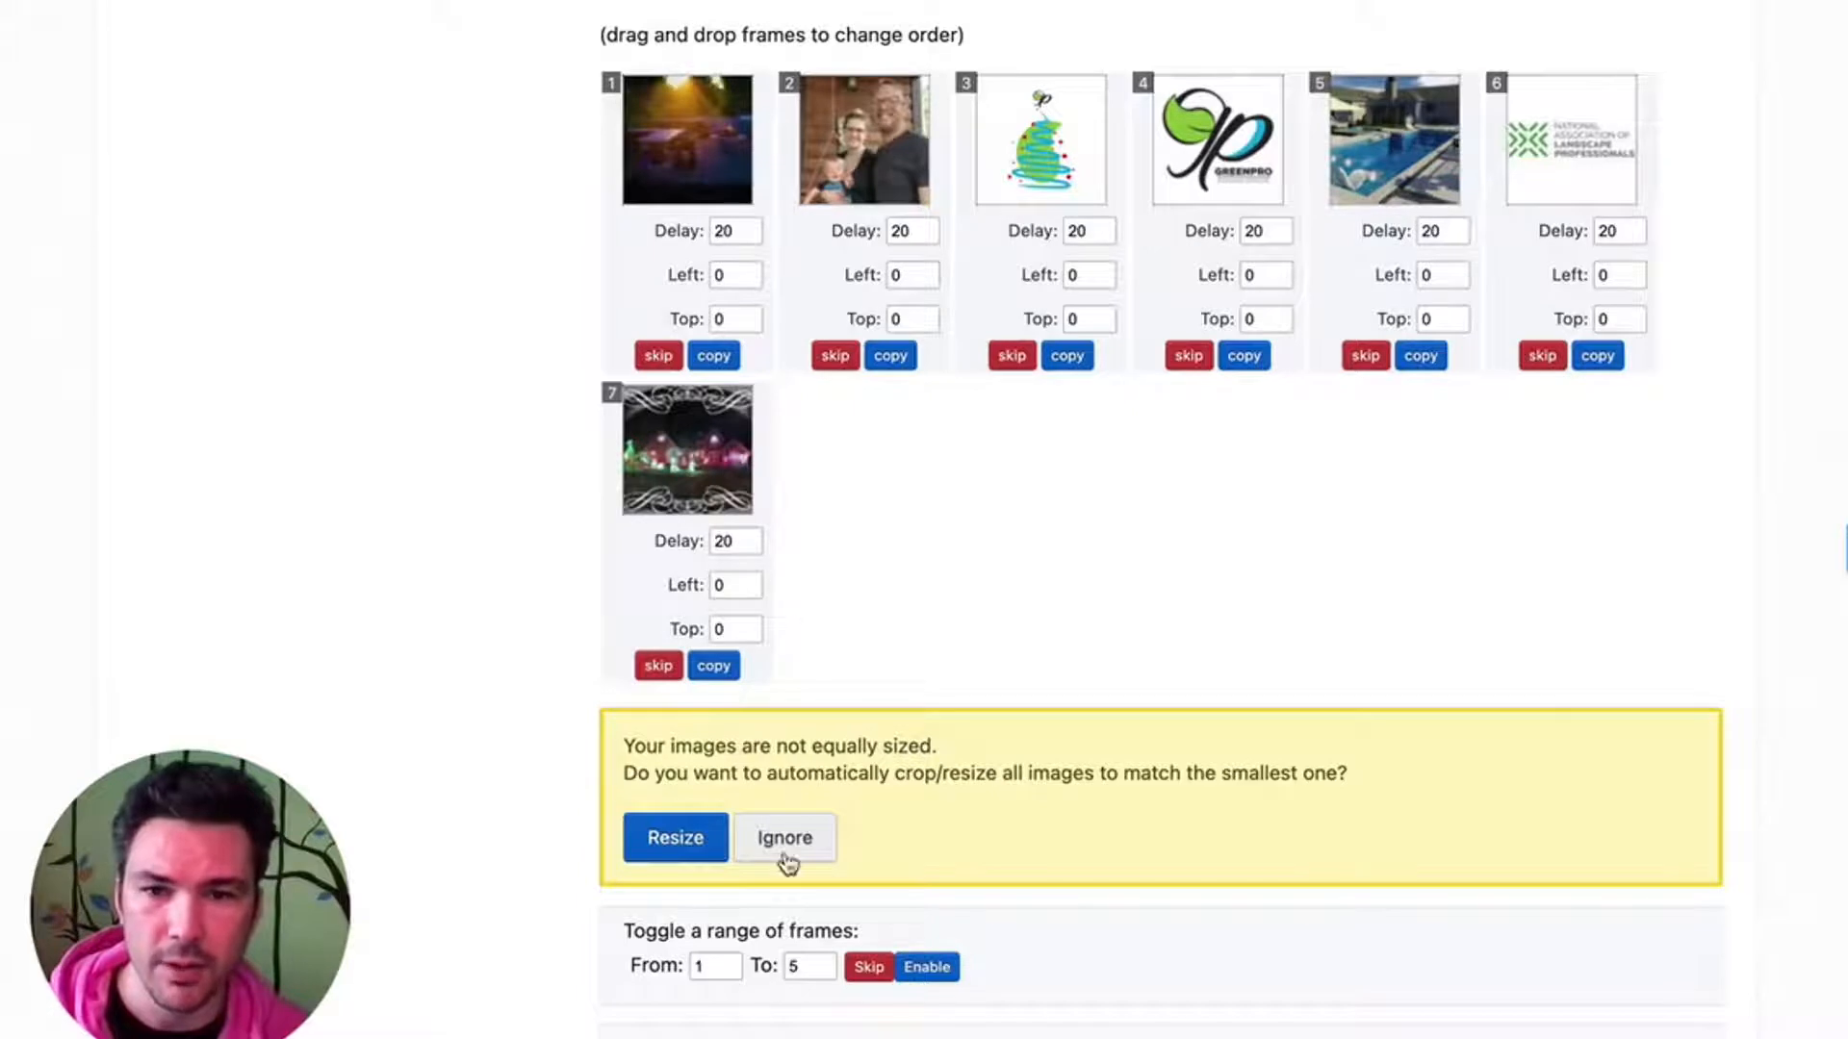
left_click(686, 843)
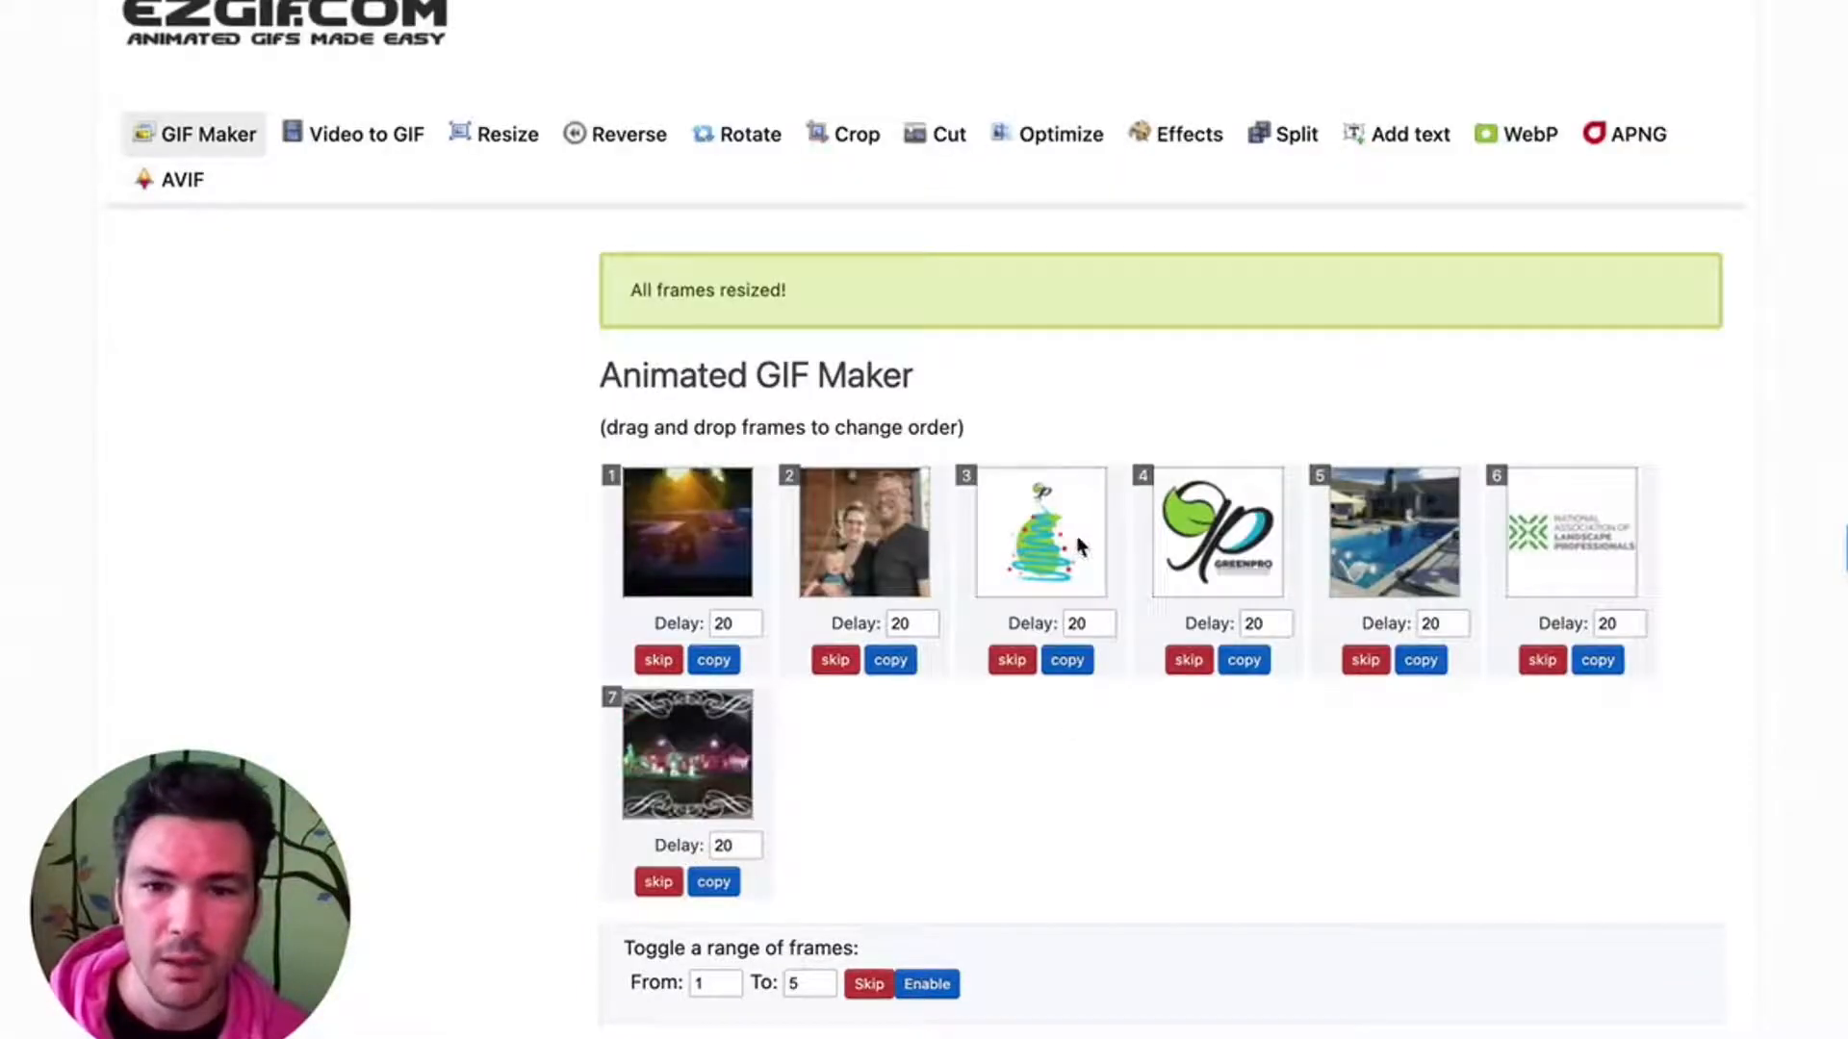
- Reorder the frames: family photo first, National Association of Landscape Professionals logo second, and the Christmas tree logo right after the pool photo
left_click_drag(818, 534, 678, 531)
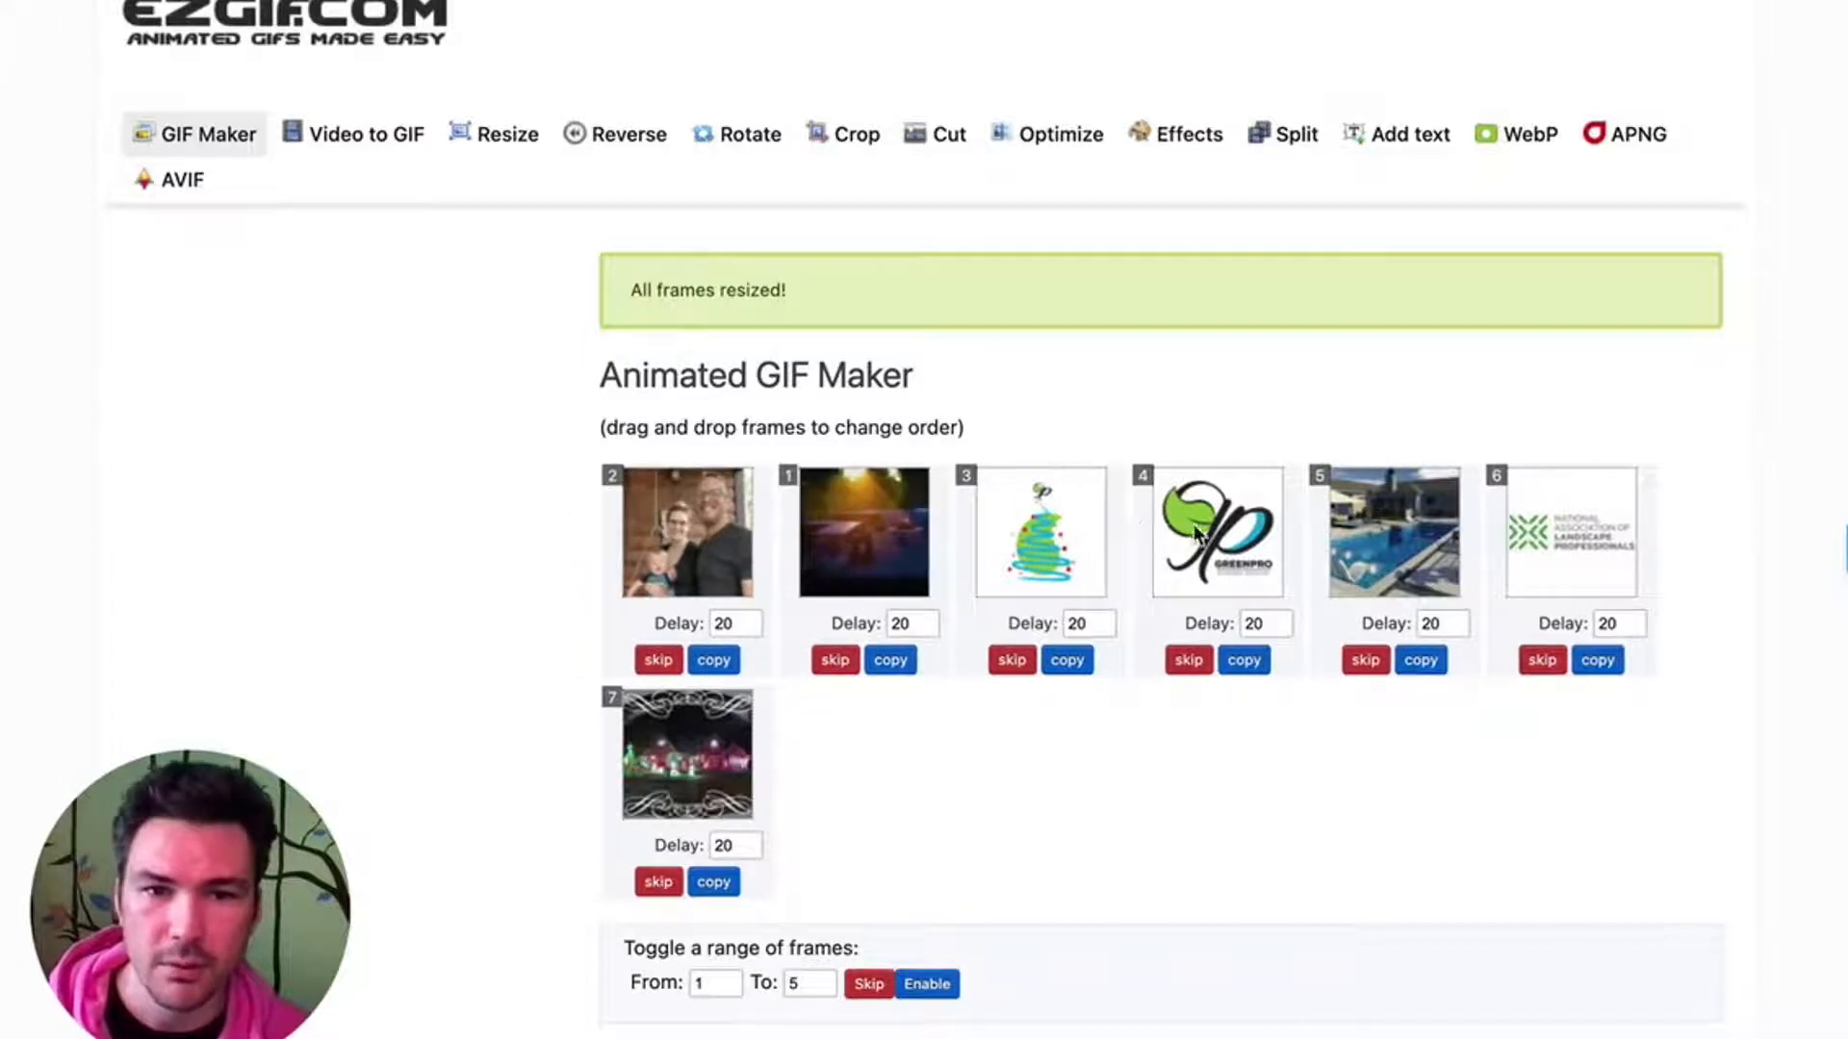
left_click_drag(1533, 529, 813, 524)
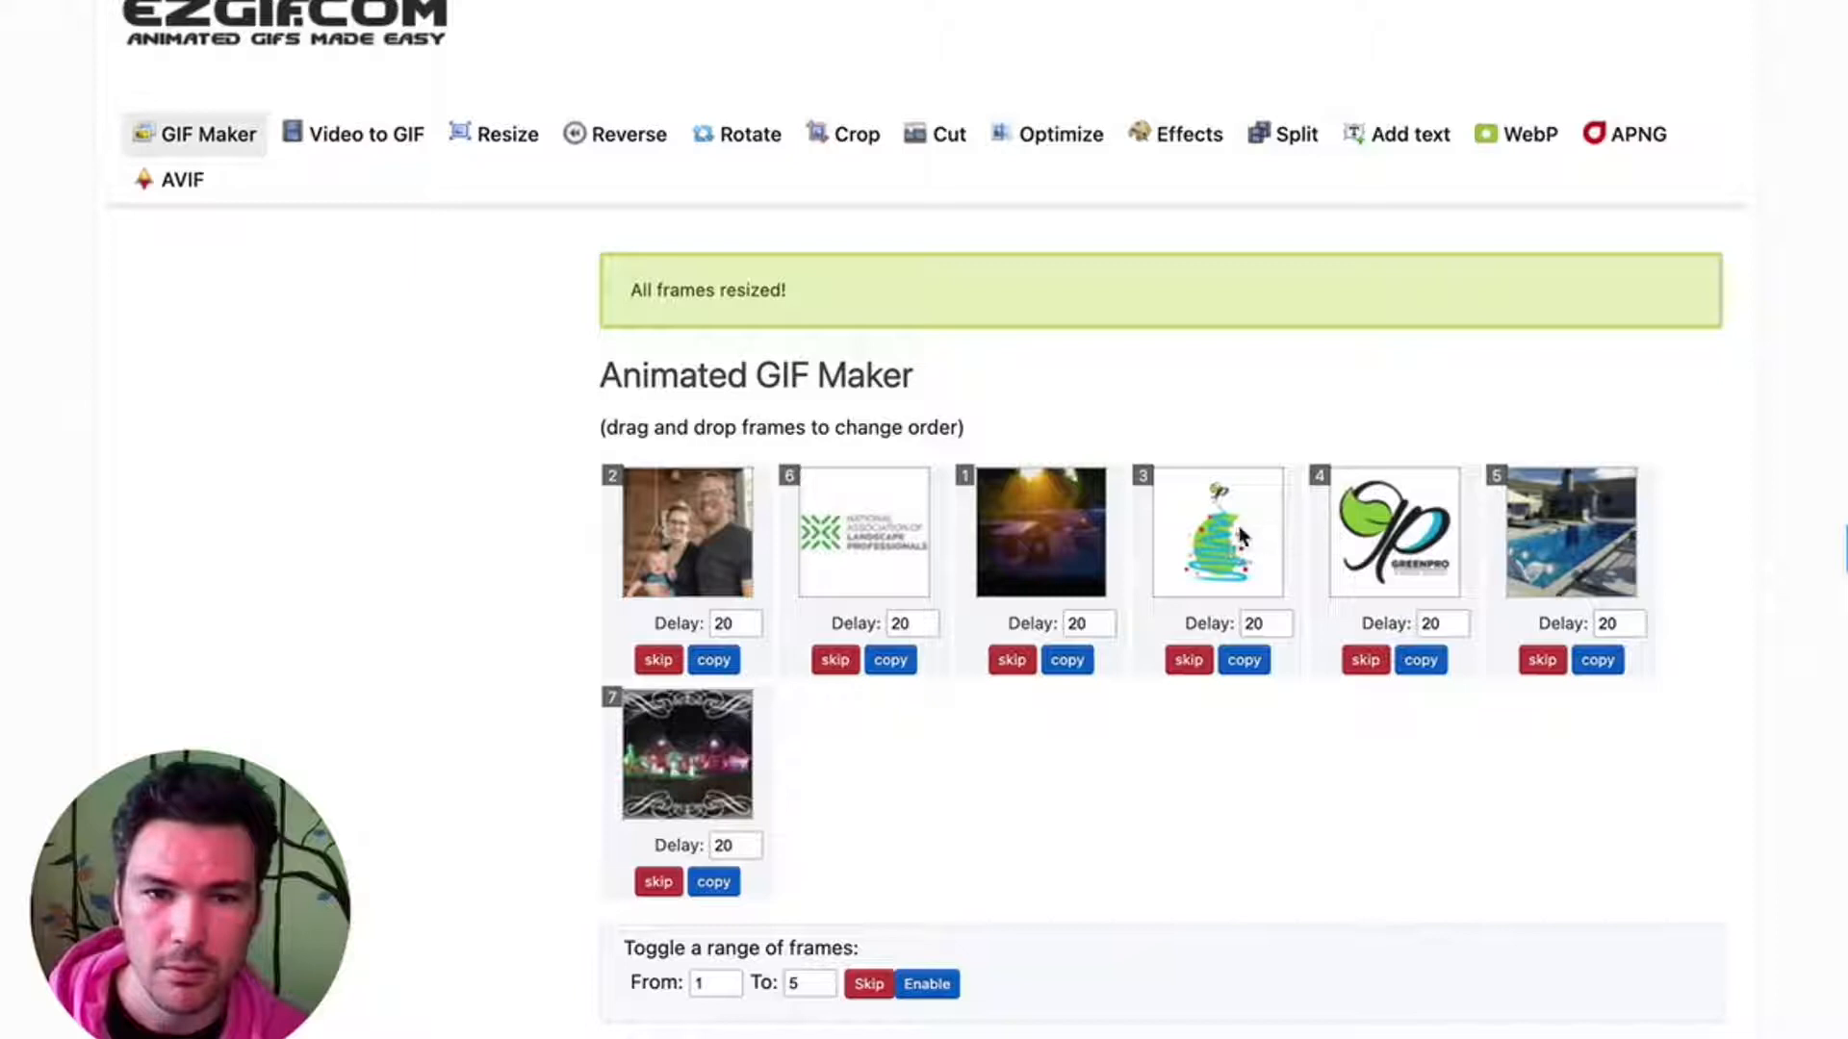
left_click_drag(1244, 539, 1640, 539)
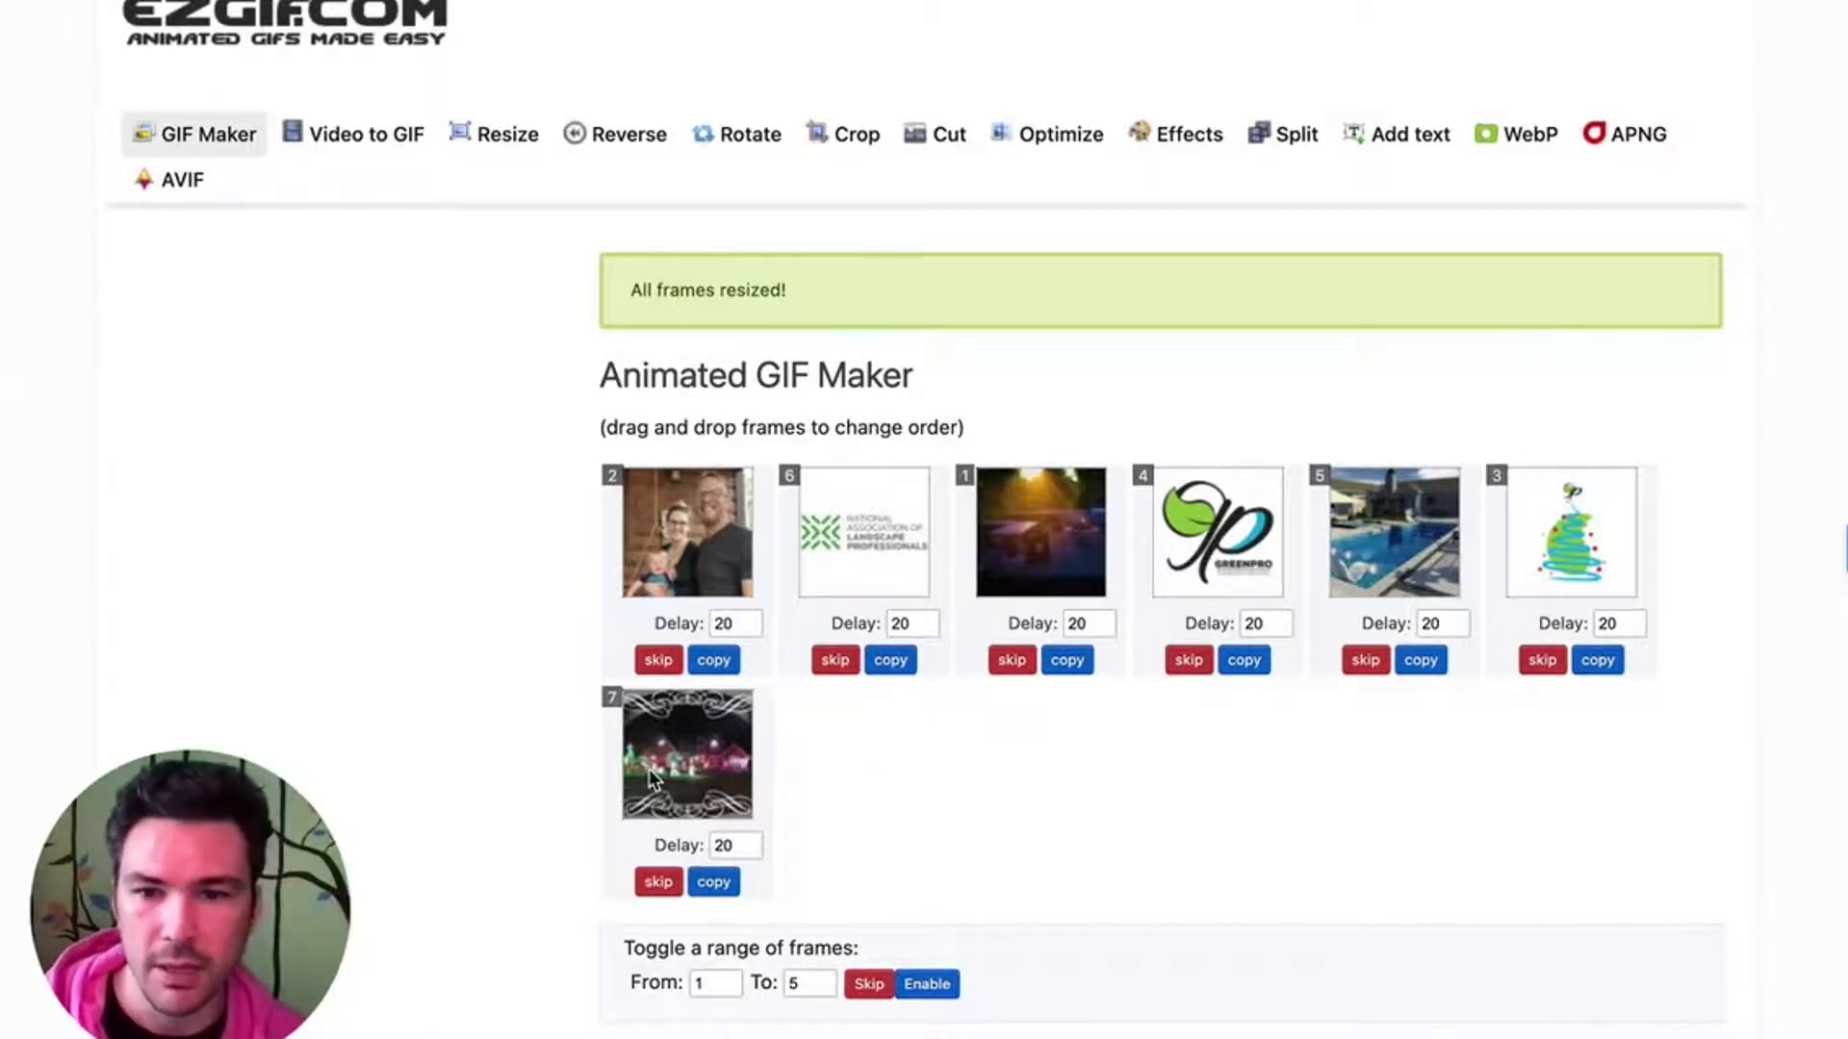
- Set the delay time for all frames to 200 hundredths of a second
scroll(795, 850, "down", 1)
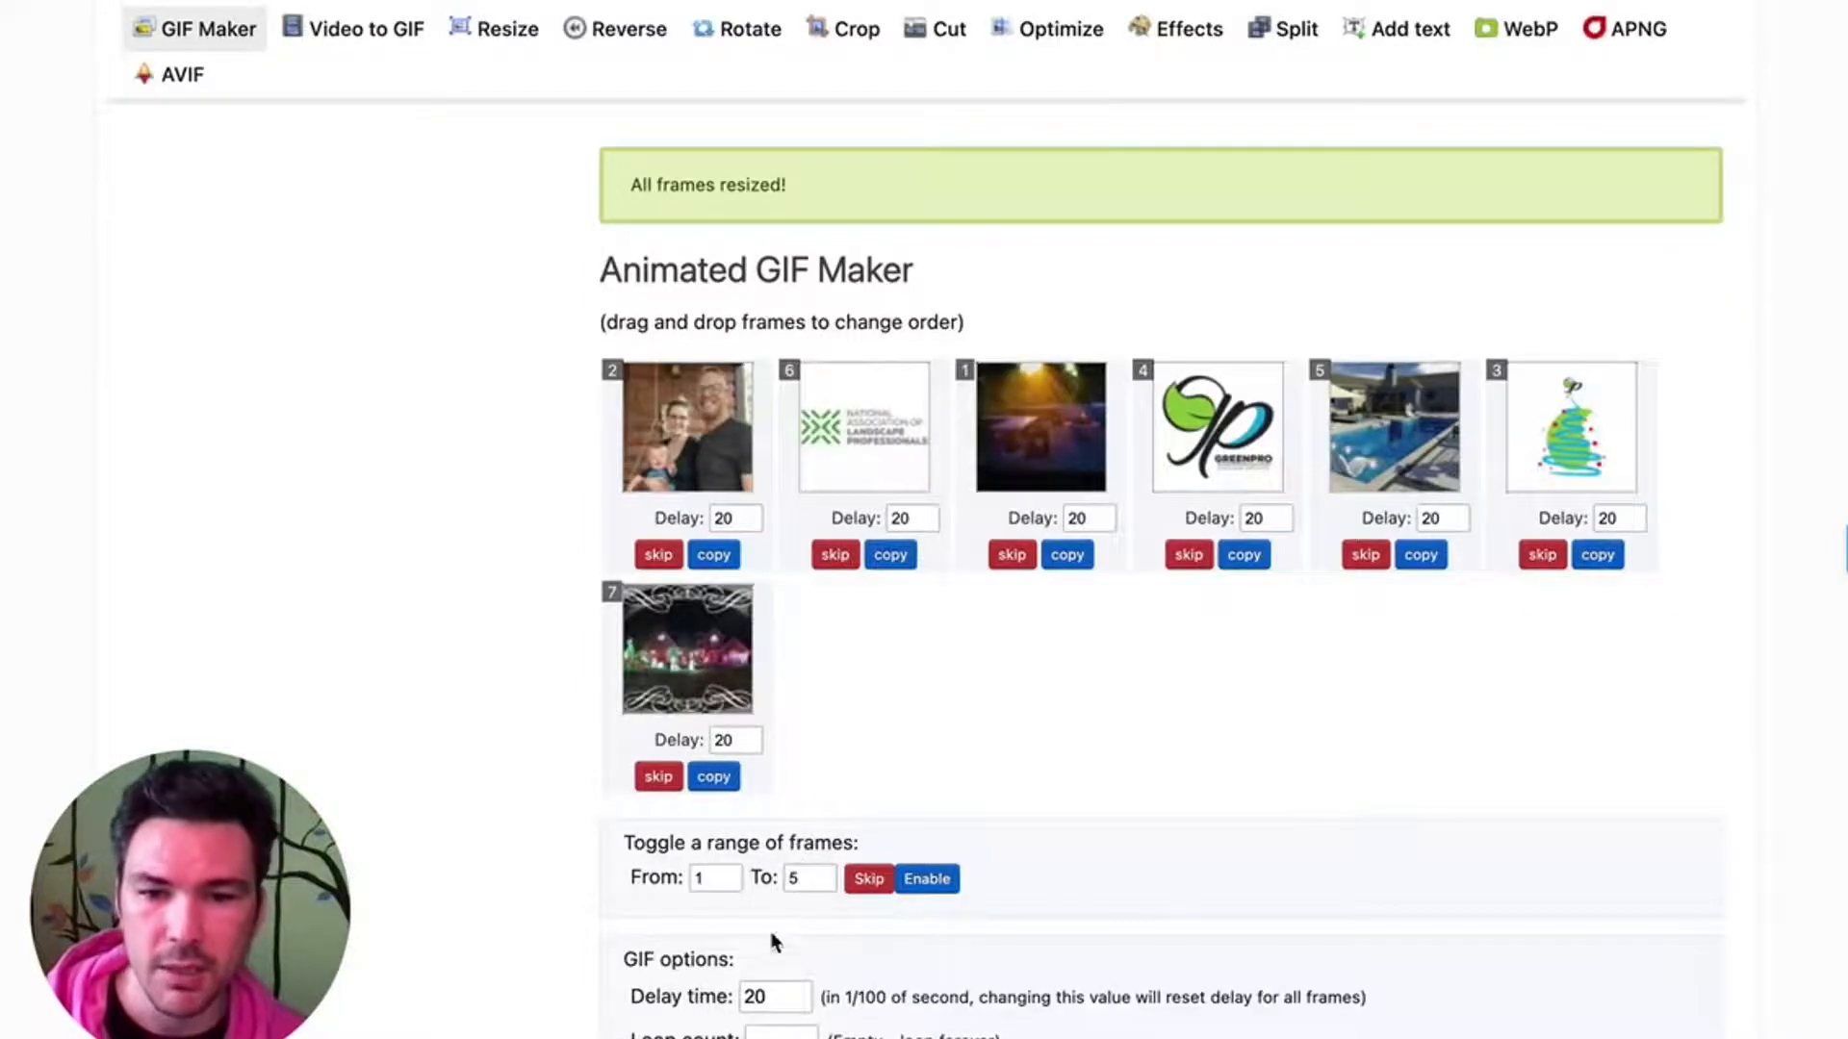
left_click(765, 998)
type("0")
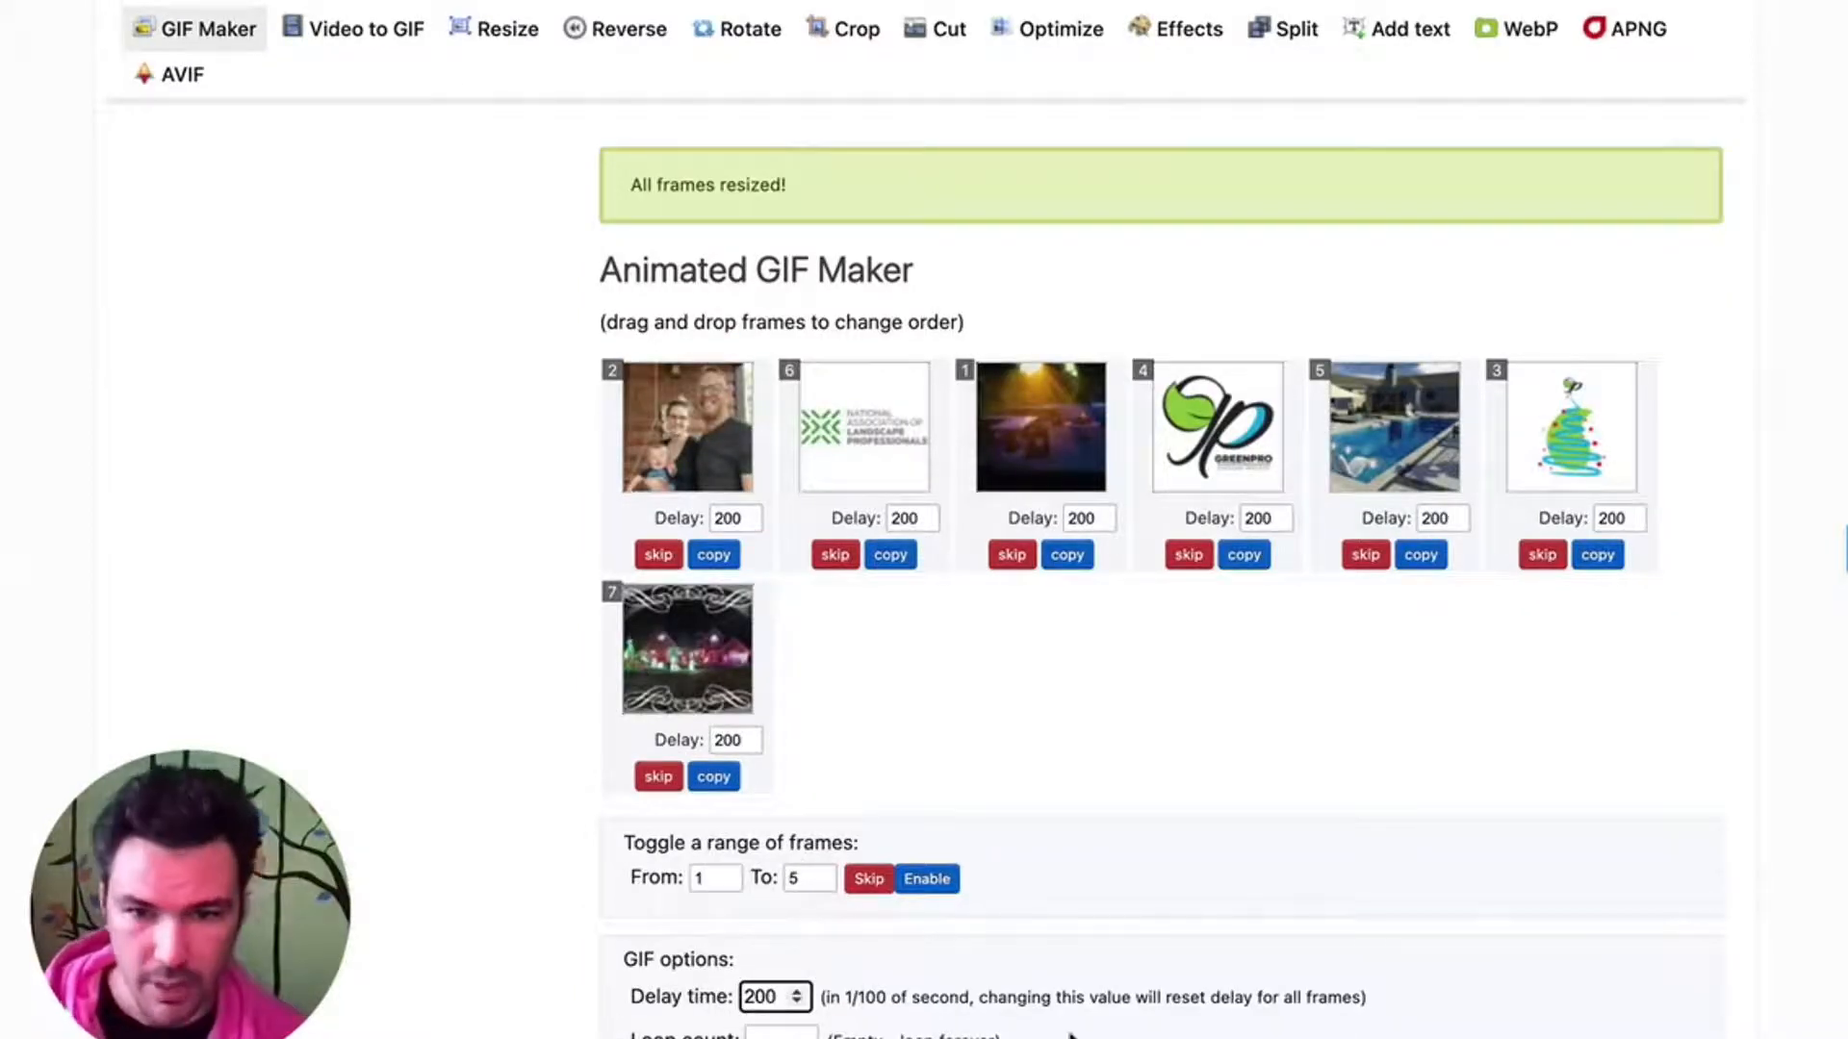
left_click(874, 734)
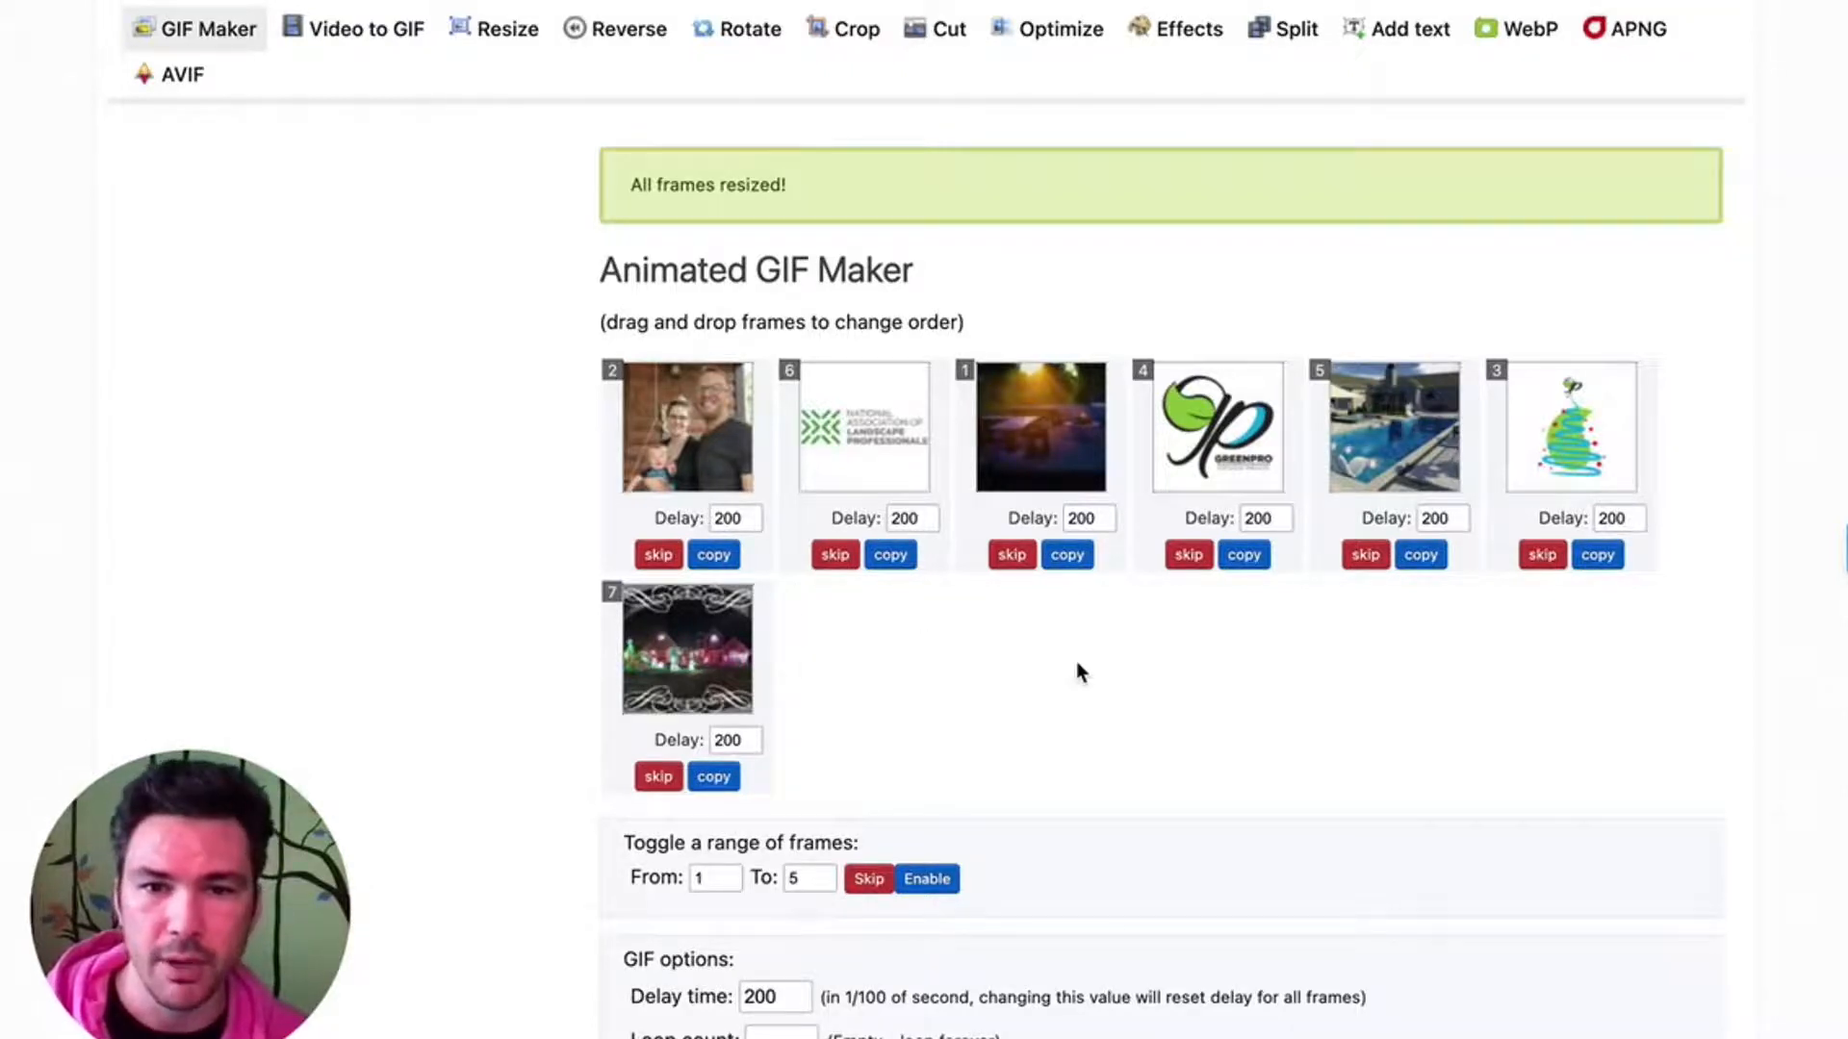
- Generate the animated GIF with an empty loop count and no global colormap or effects enabled
scroll(1076, 671, "down", 3)
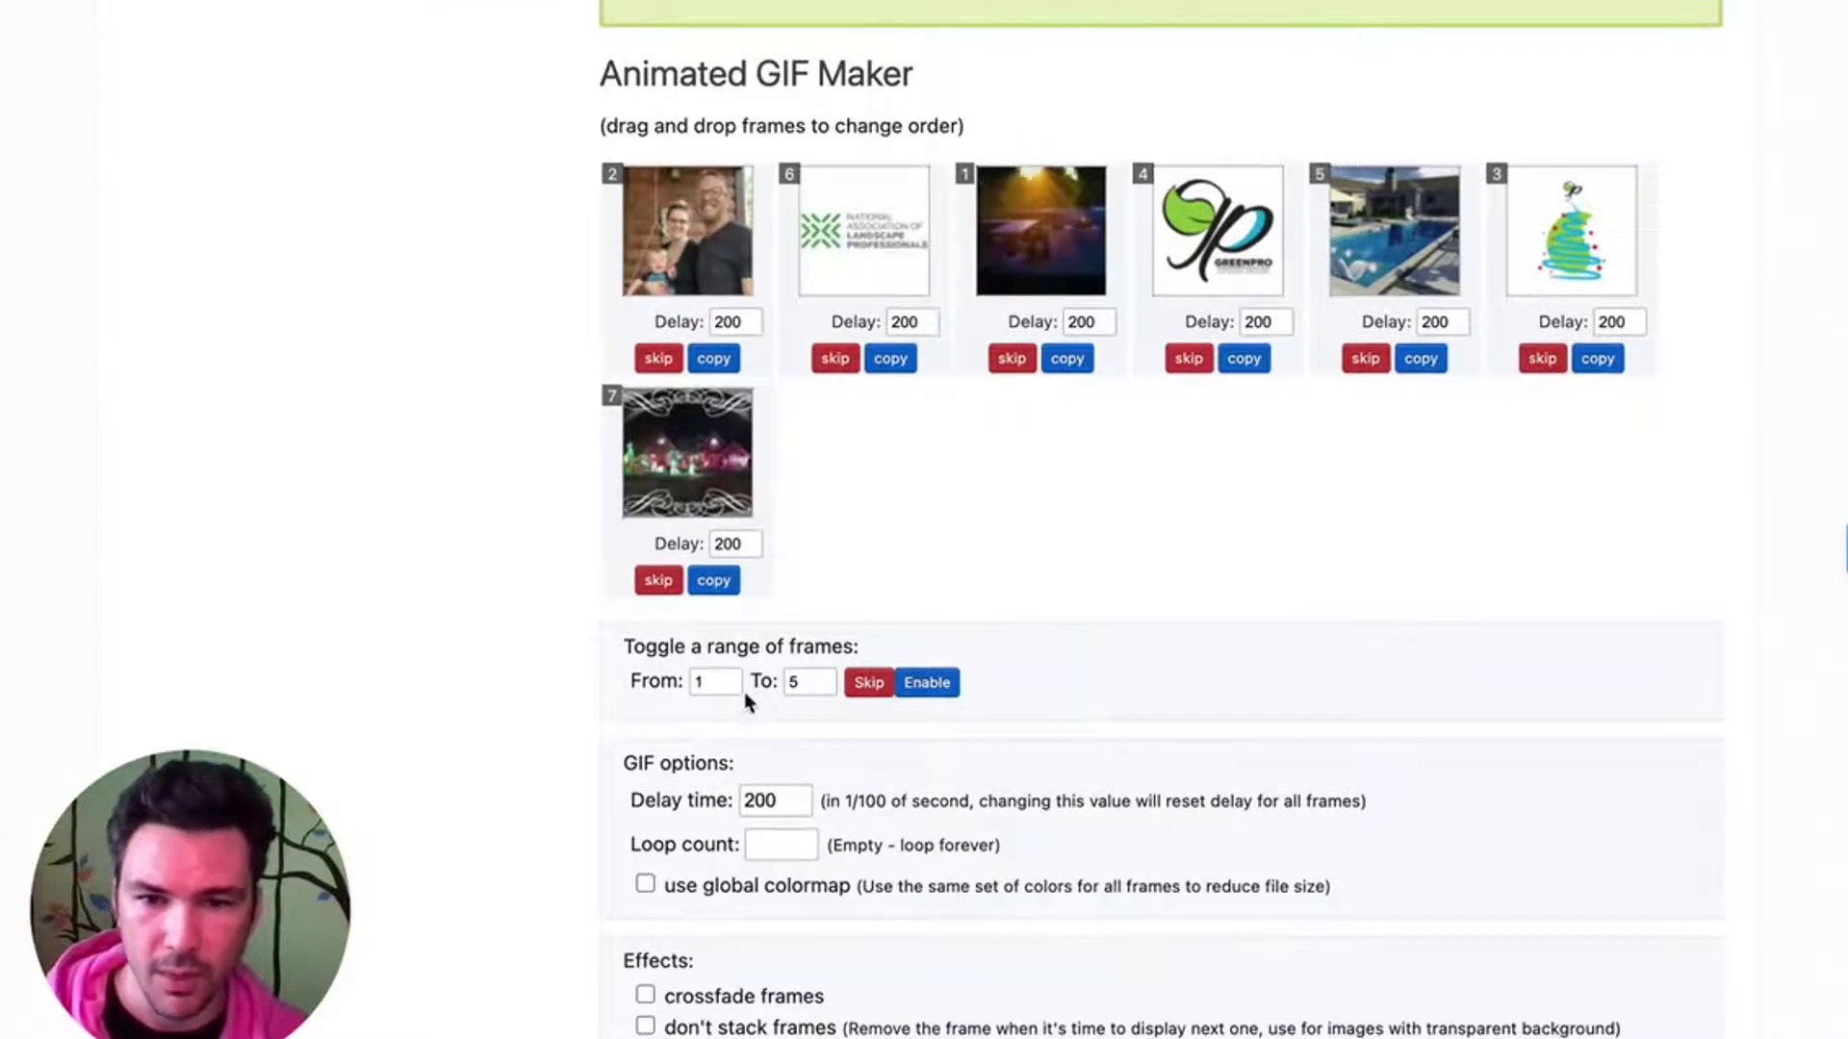
scroll(751, 732, "down", 1)
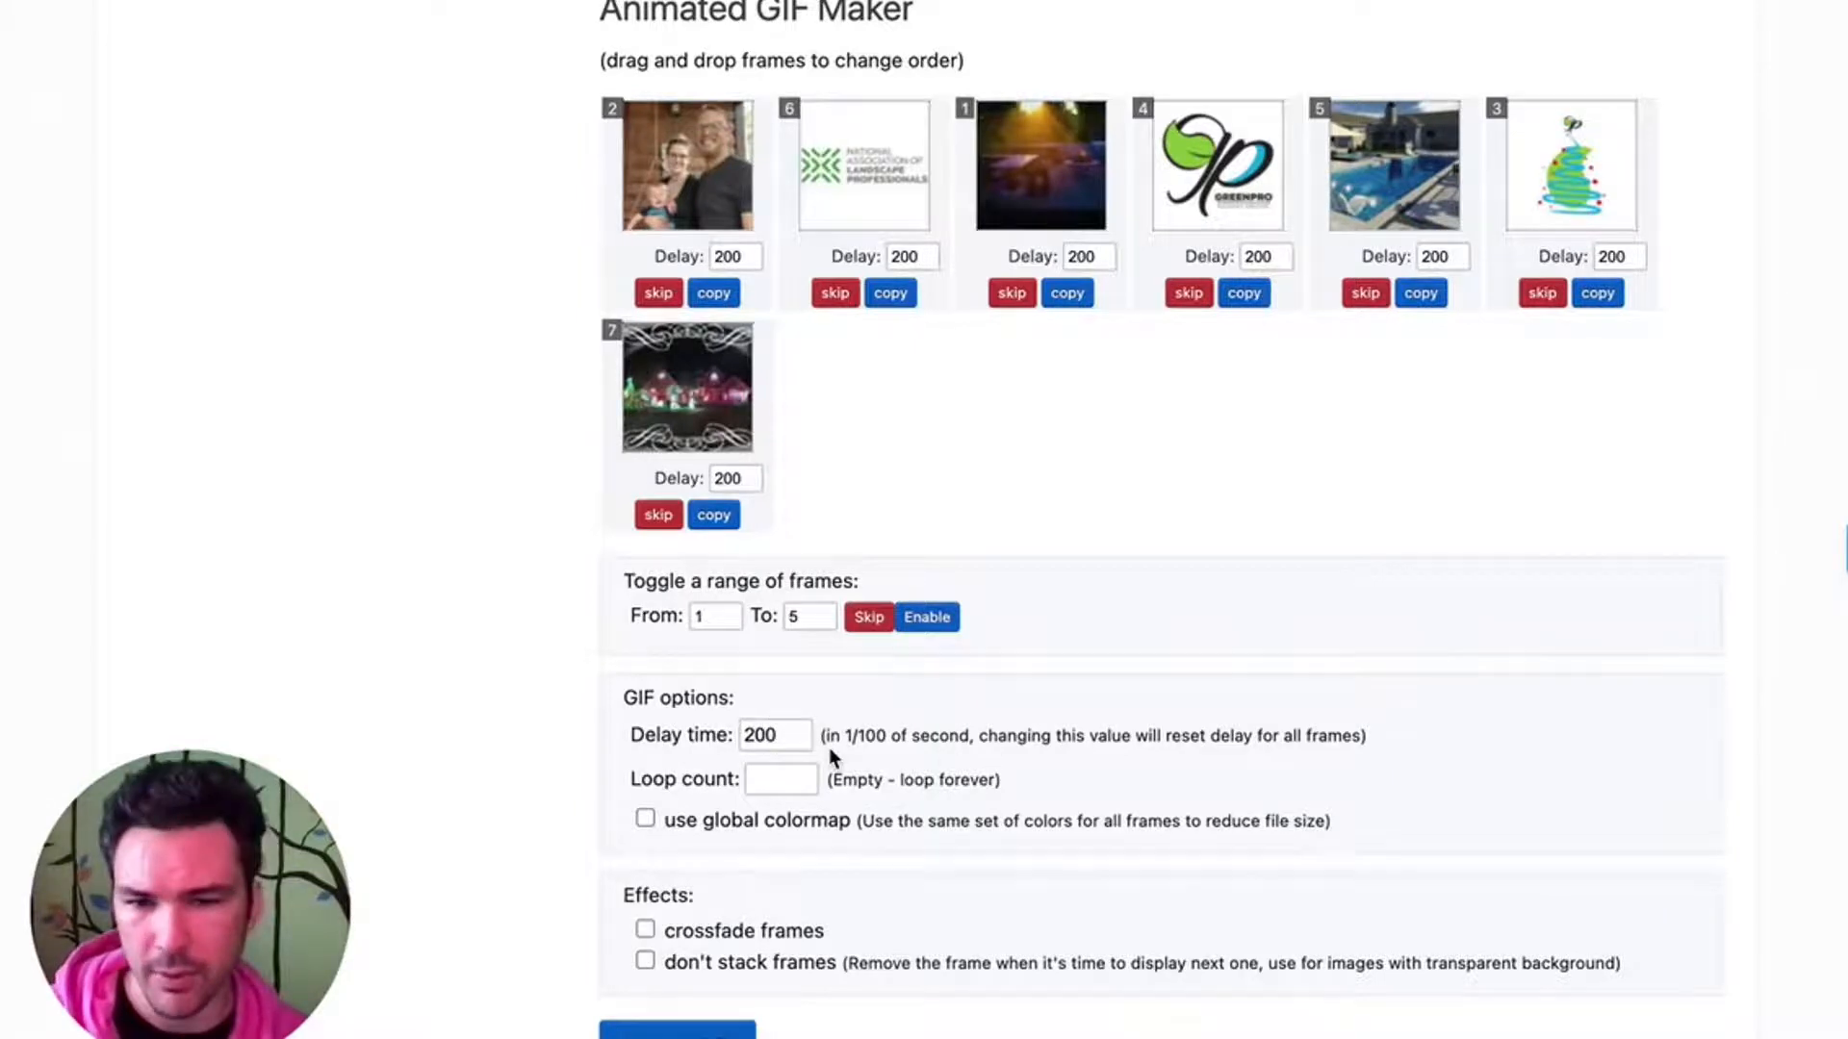
scroll(984, 776, "down", 3)
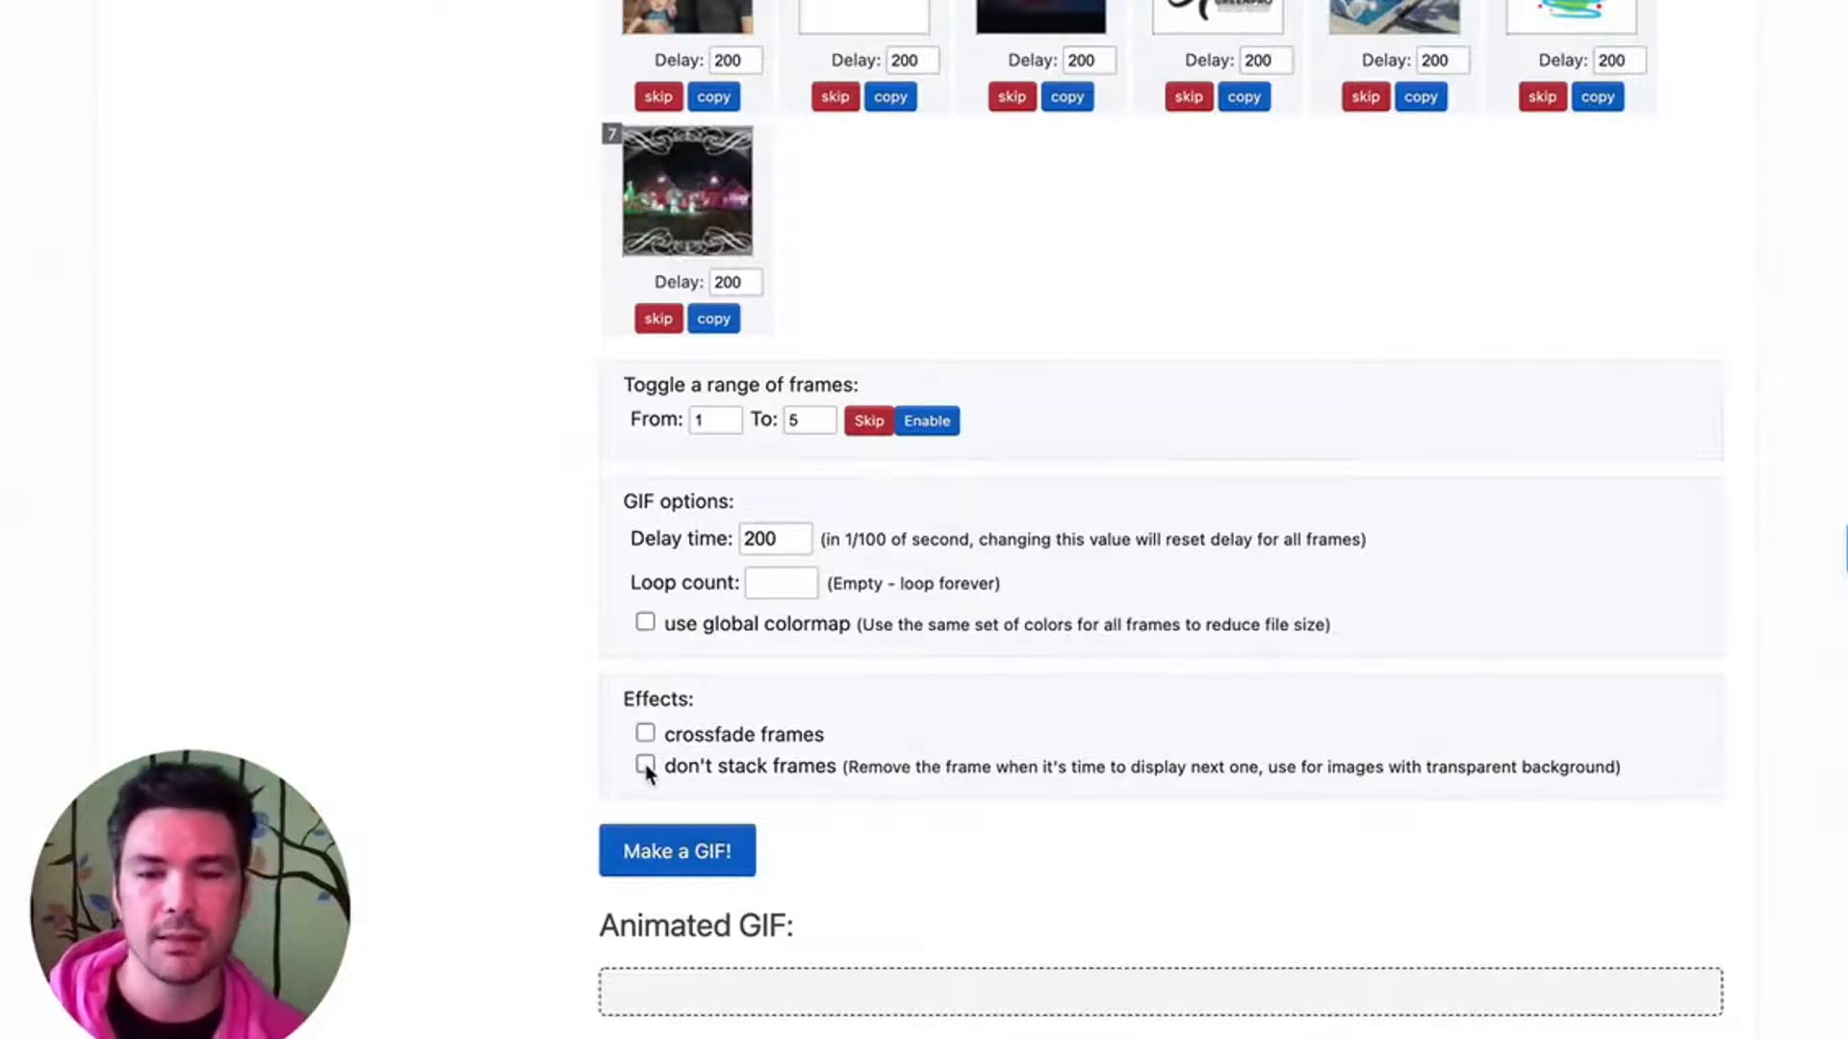
left_click(695, 871)
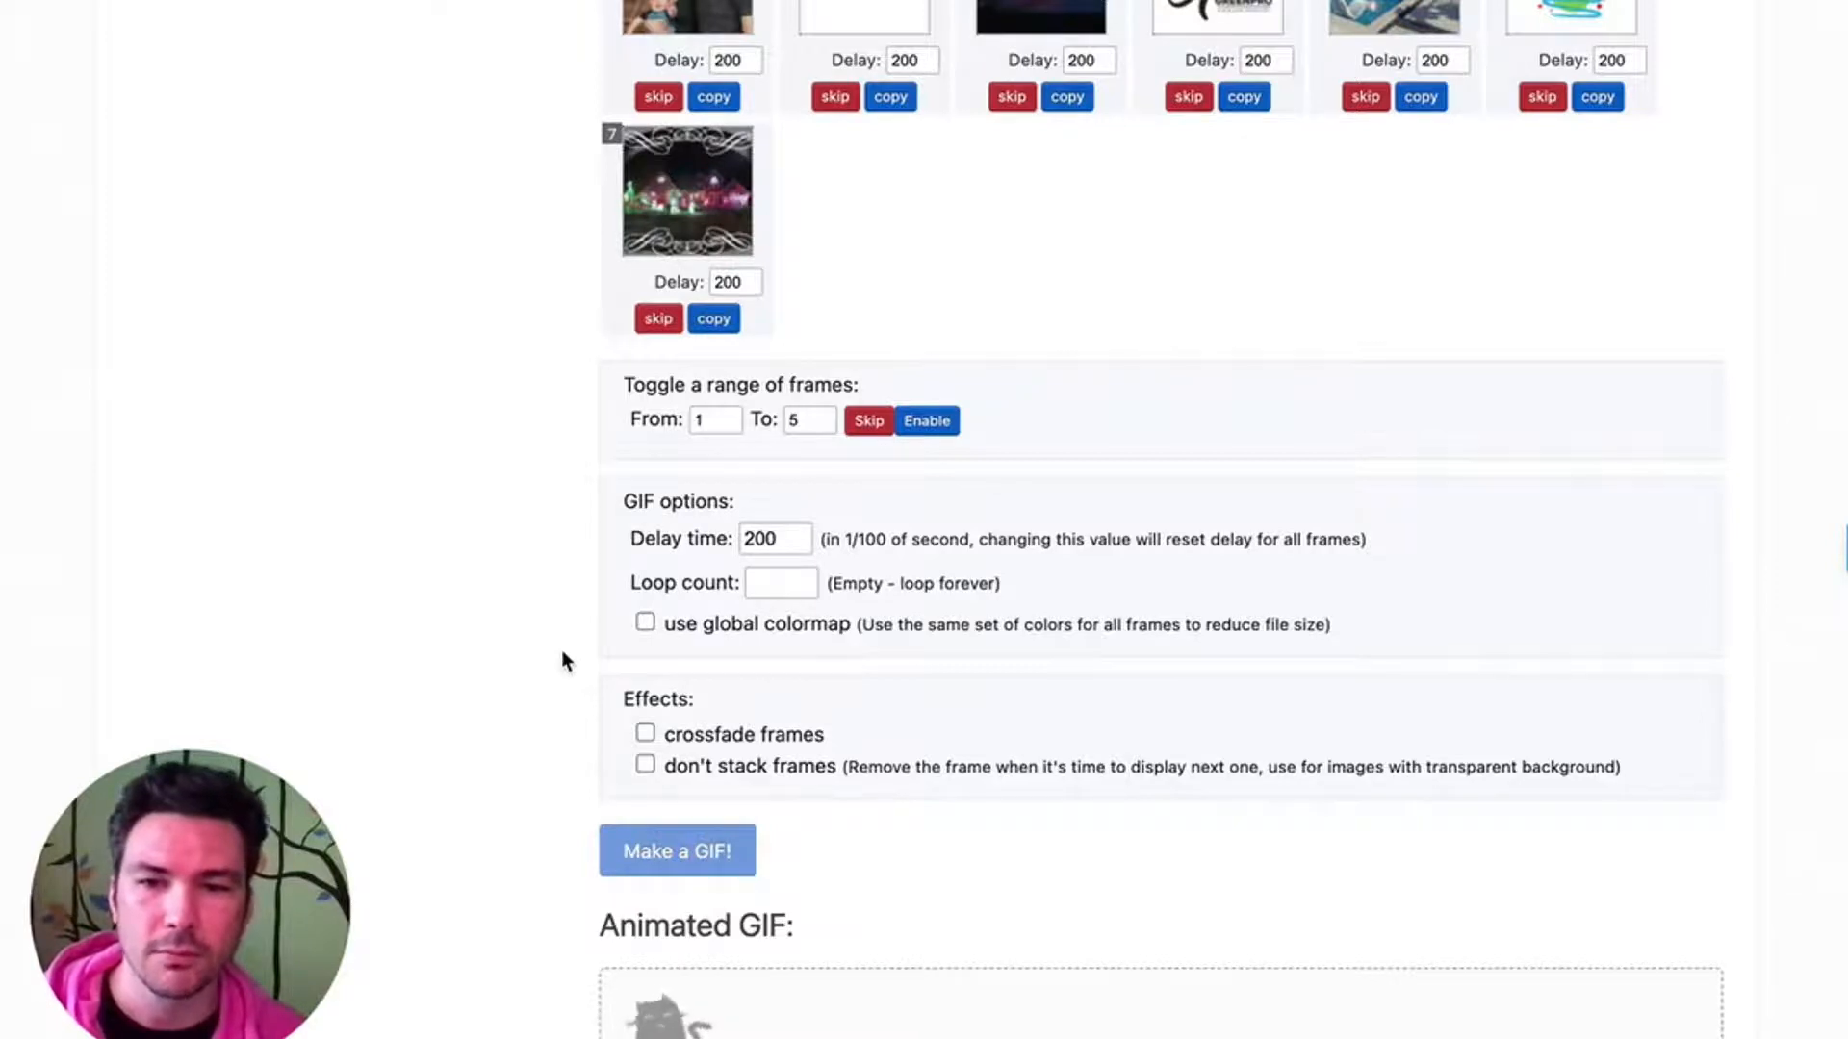
- Open the generated GIF in the resize tool
scroll(562, 661, "down", 10)
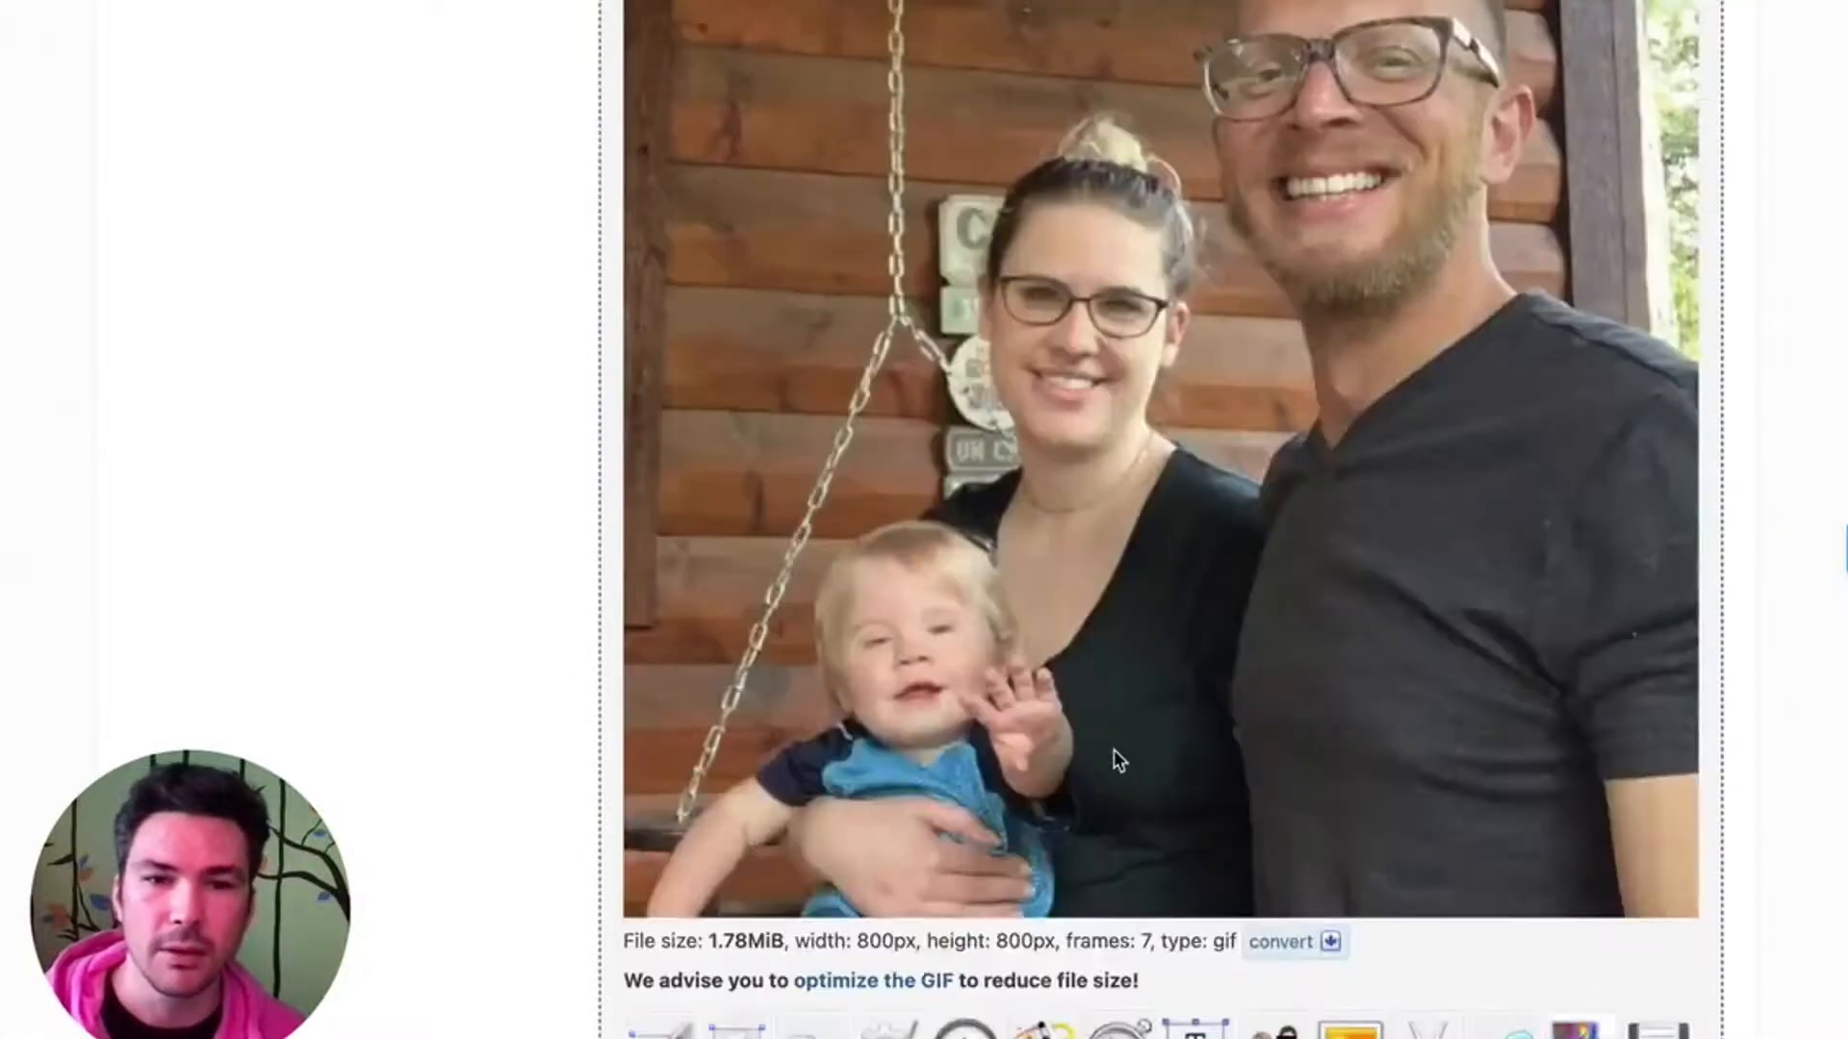
scroll(1627, 847, "down", 1)
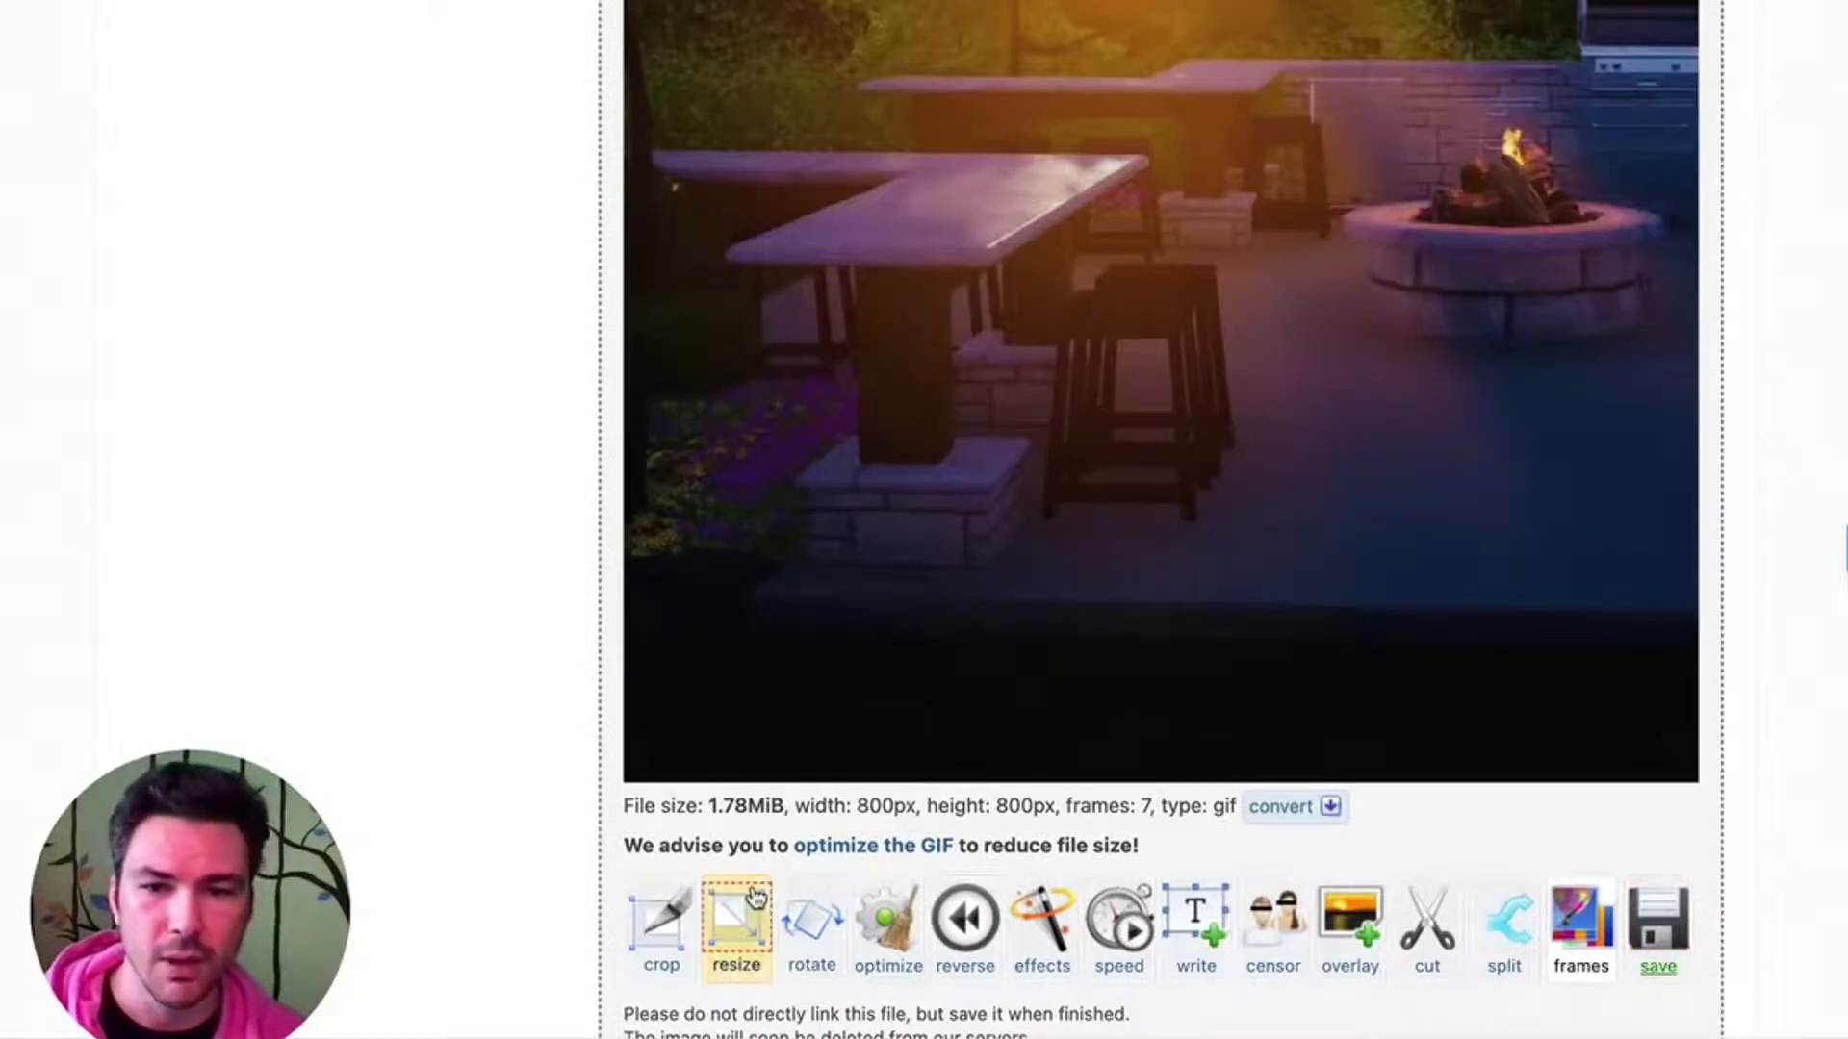
left_click(748, 926)
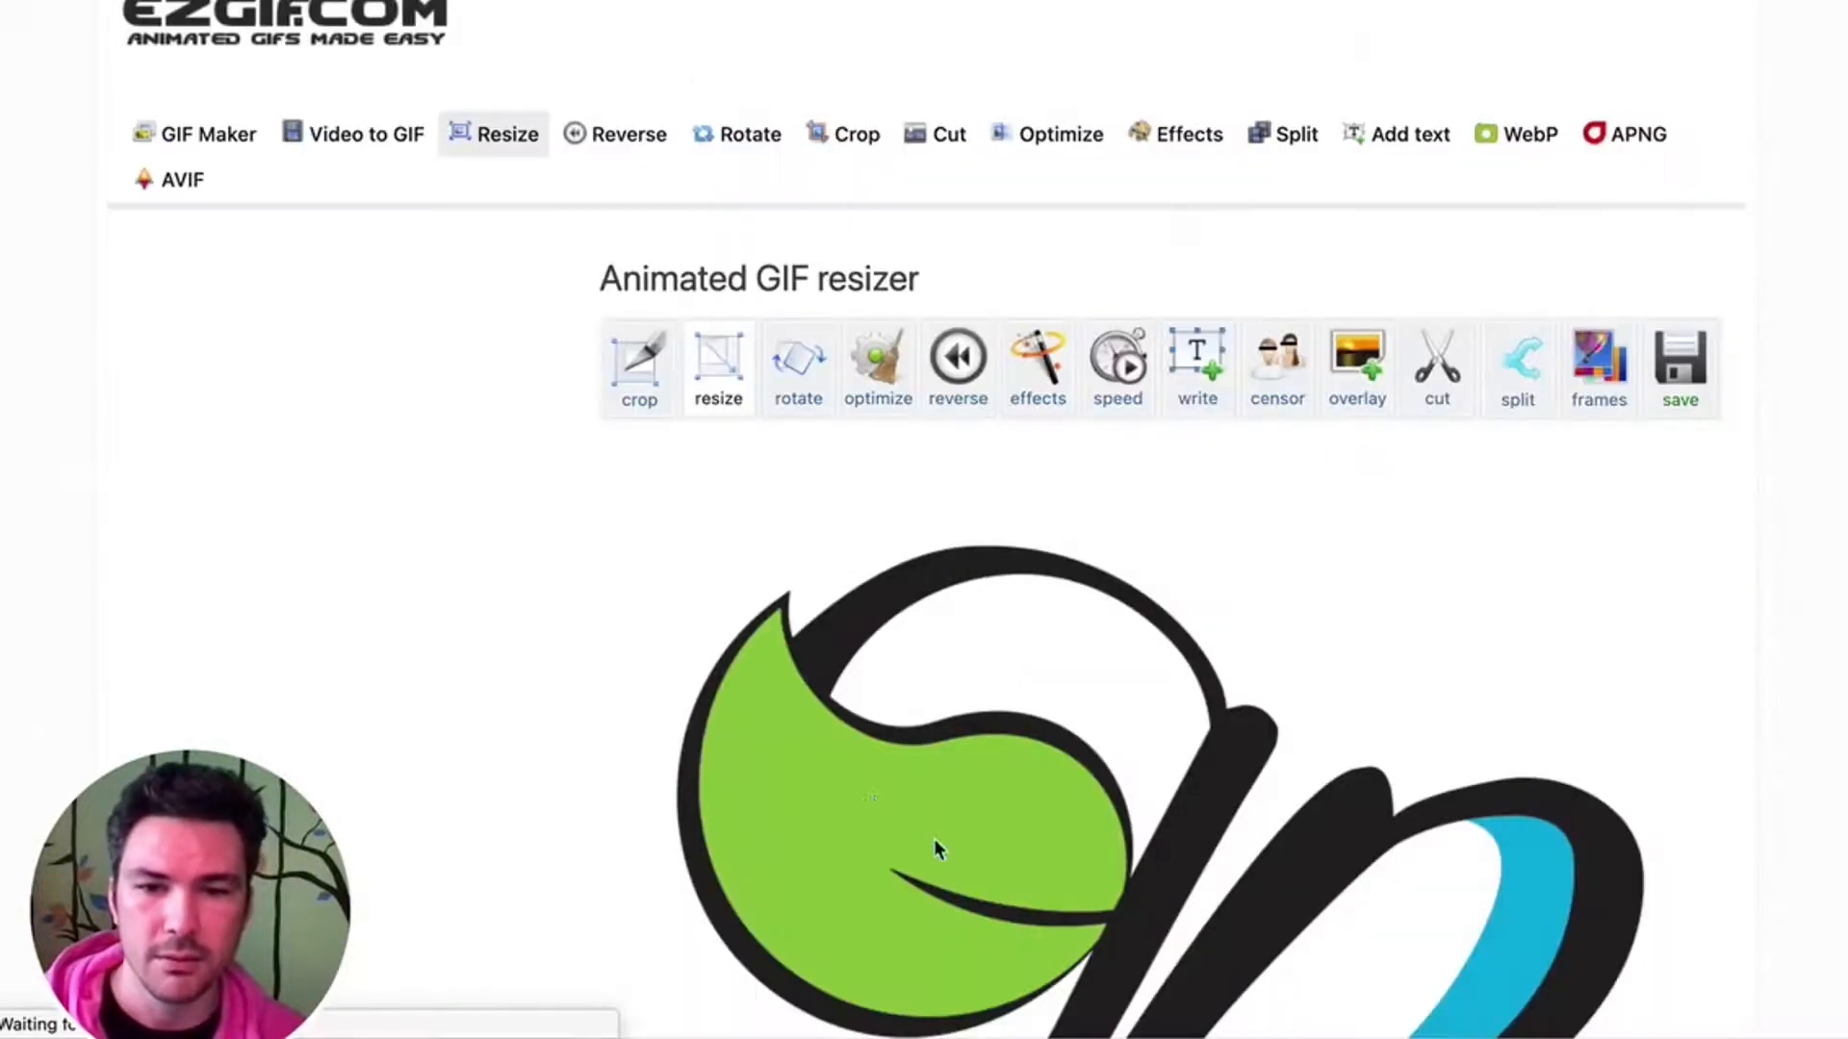
- Resize the GIF to 200 px wide and 200 px high, and check the resized file size
scroll(777, 546, "down", 10)
left_click_drag(685, 572, 1064, 581)
left_click(746, 648)
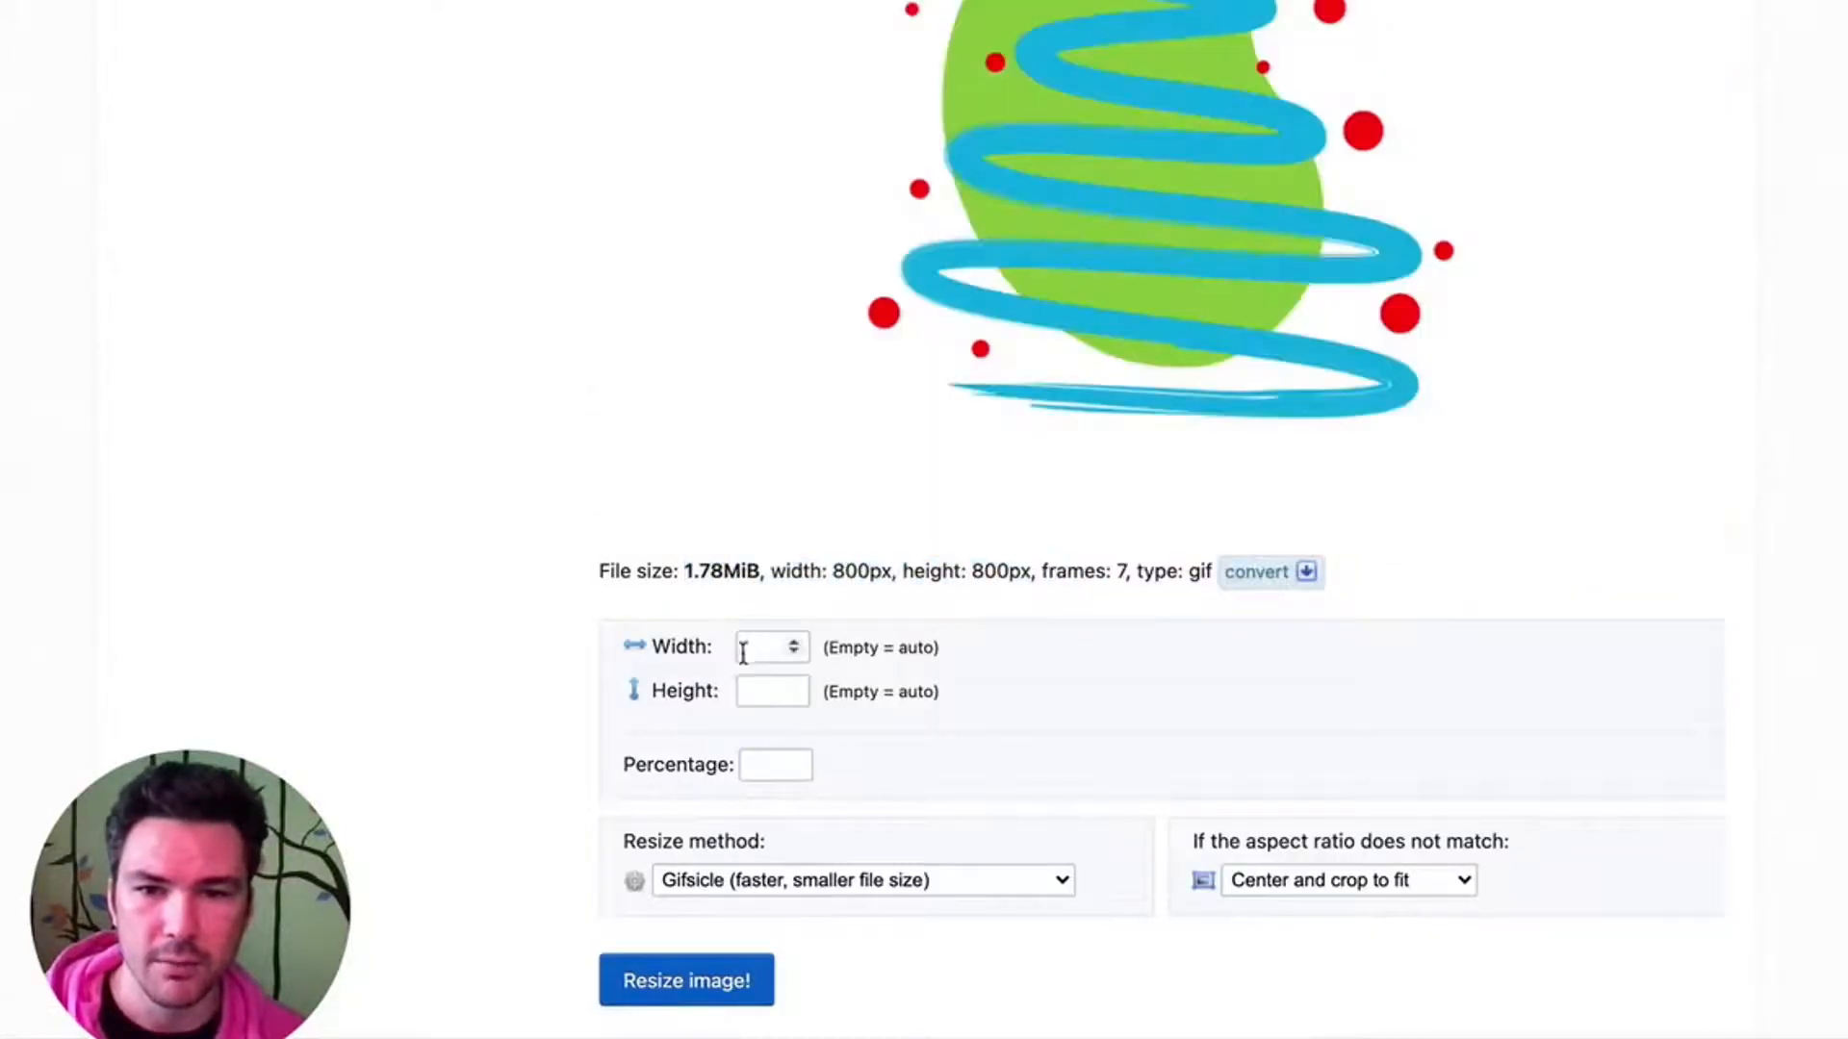
type("200")
key("Tab")
type("200")
key("Tab")
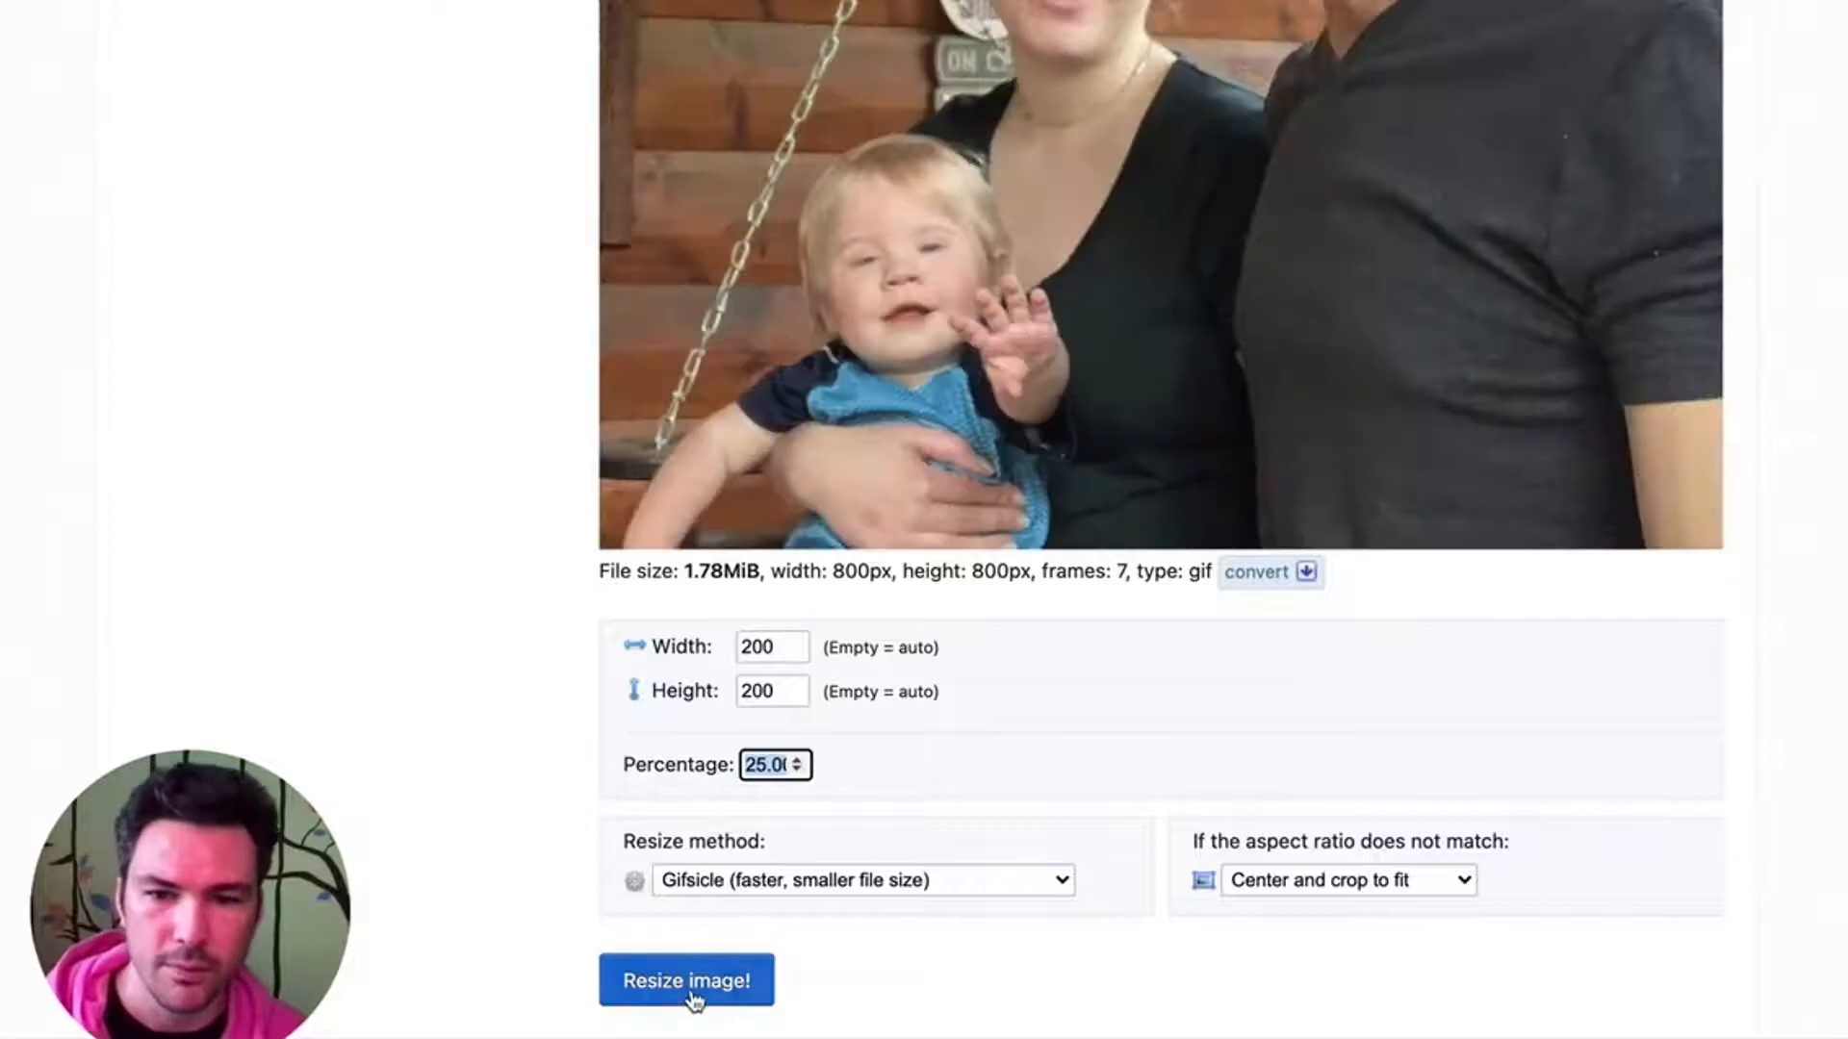
left_click(689, 997)
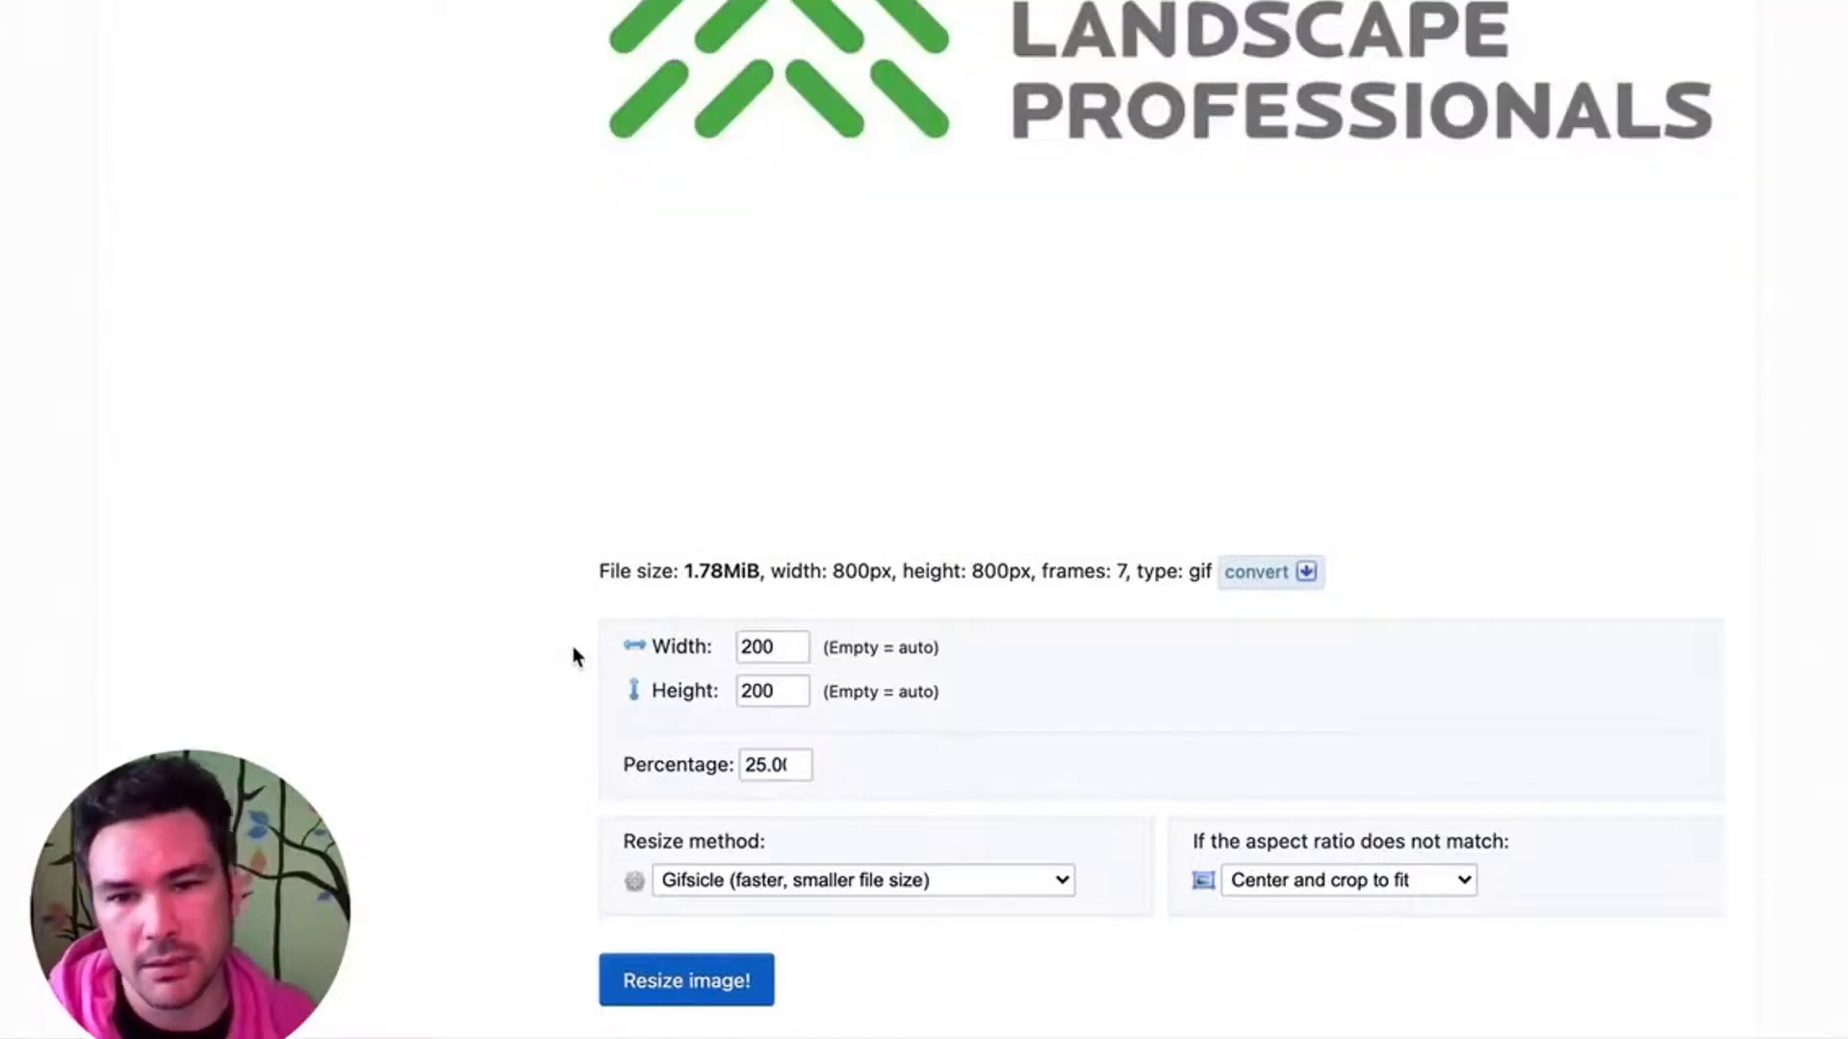
scroll(833, 837, "down", 5)
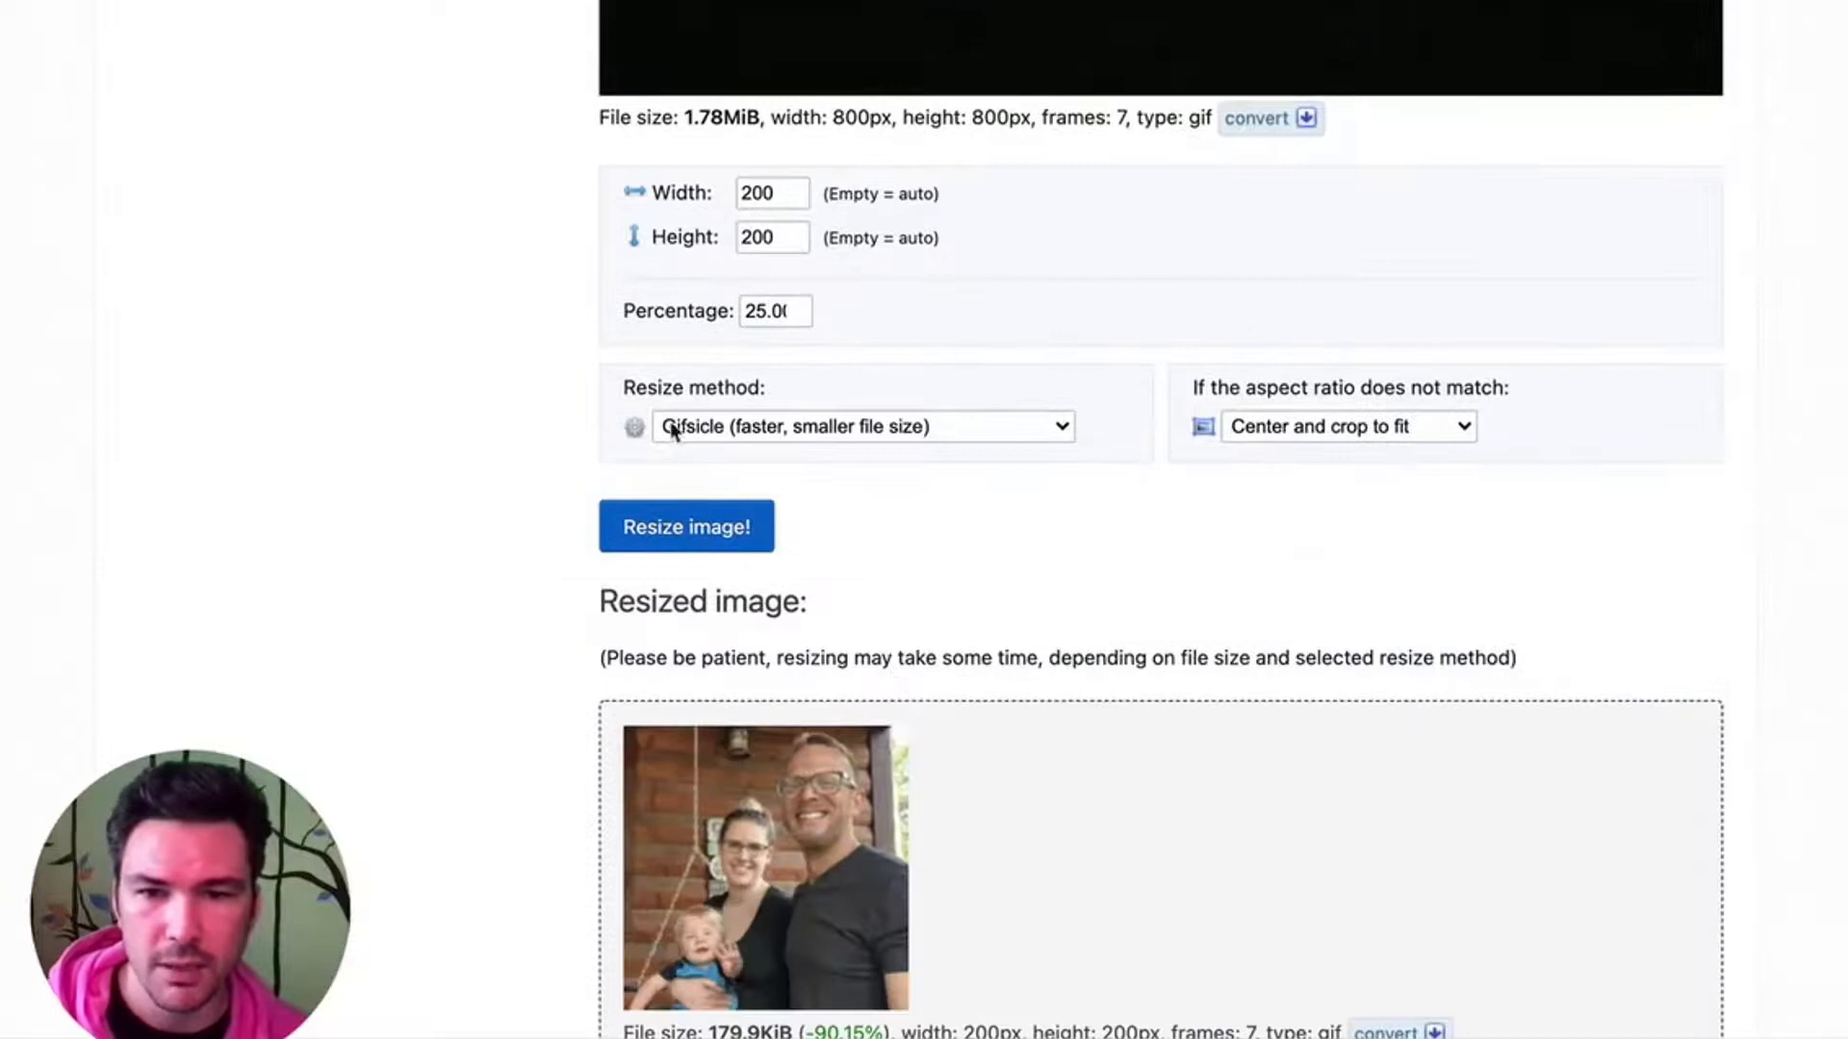
scroll(722, 548, "down", 4)
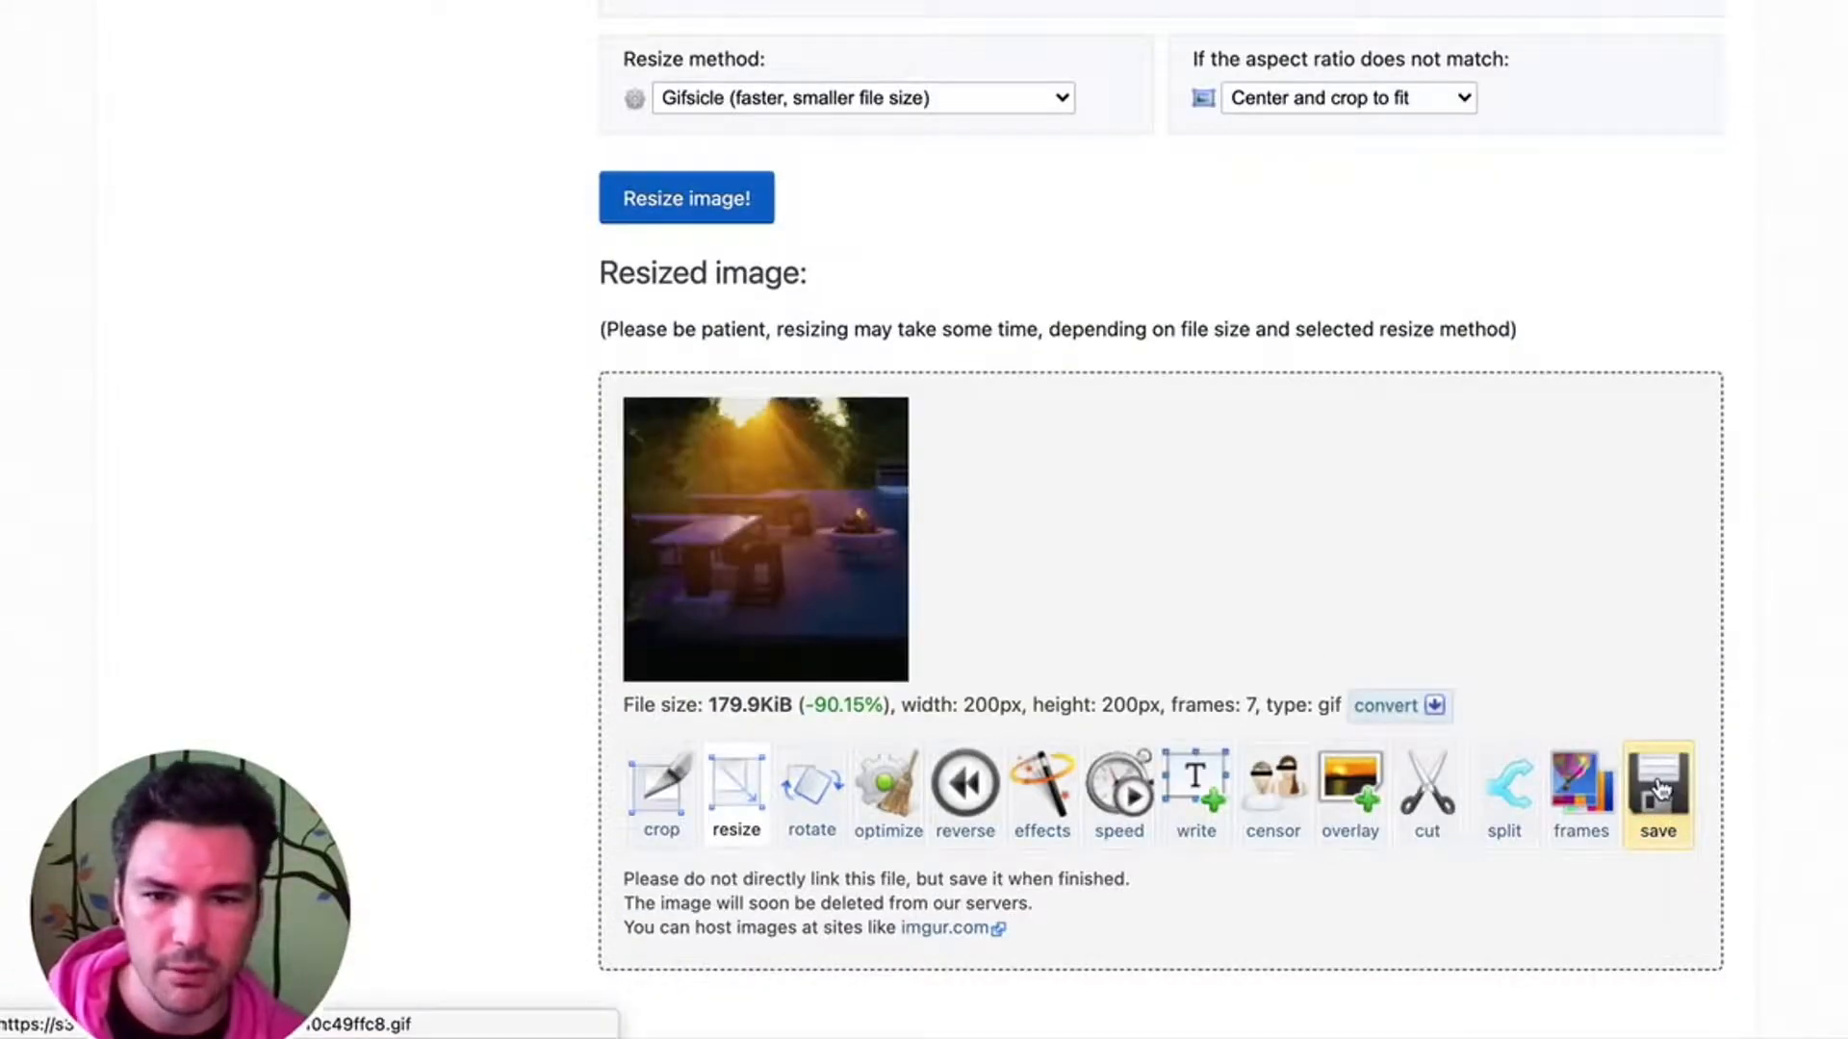
left_click_drag(716, 705, 843, 705)
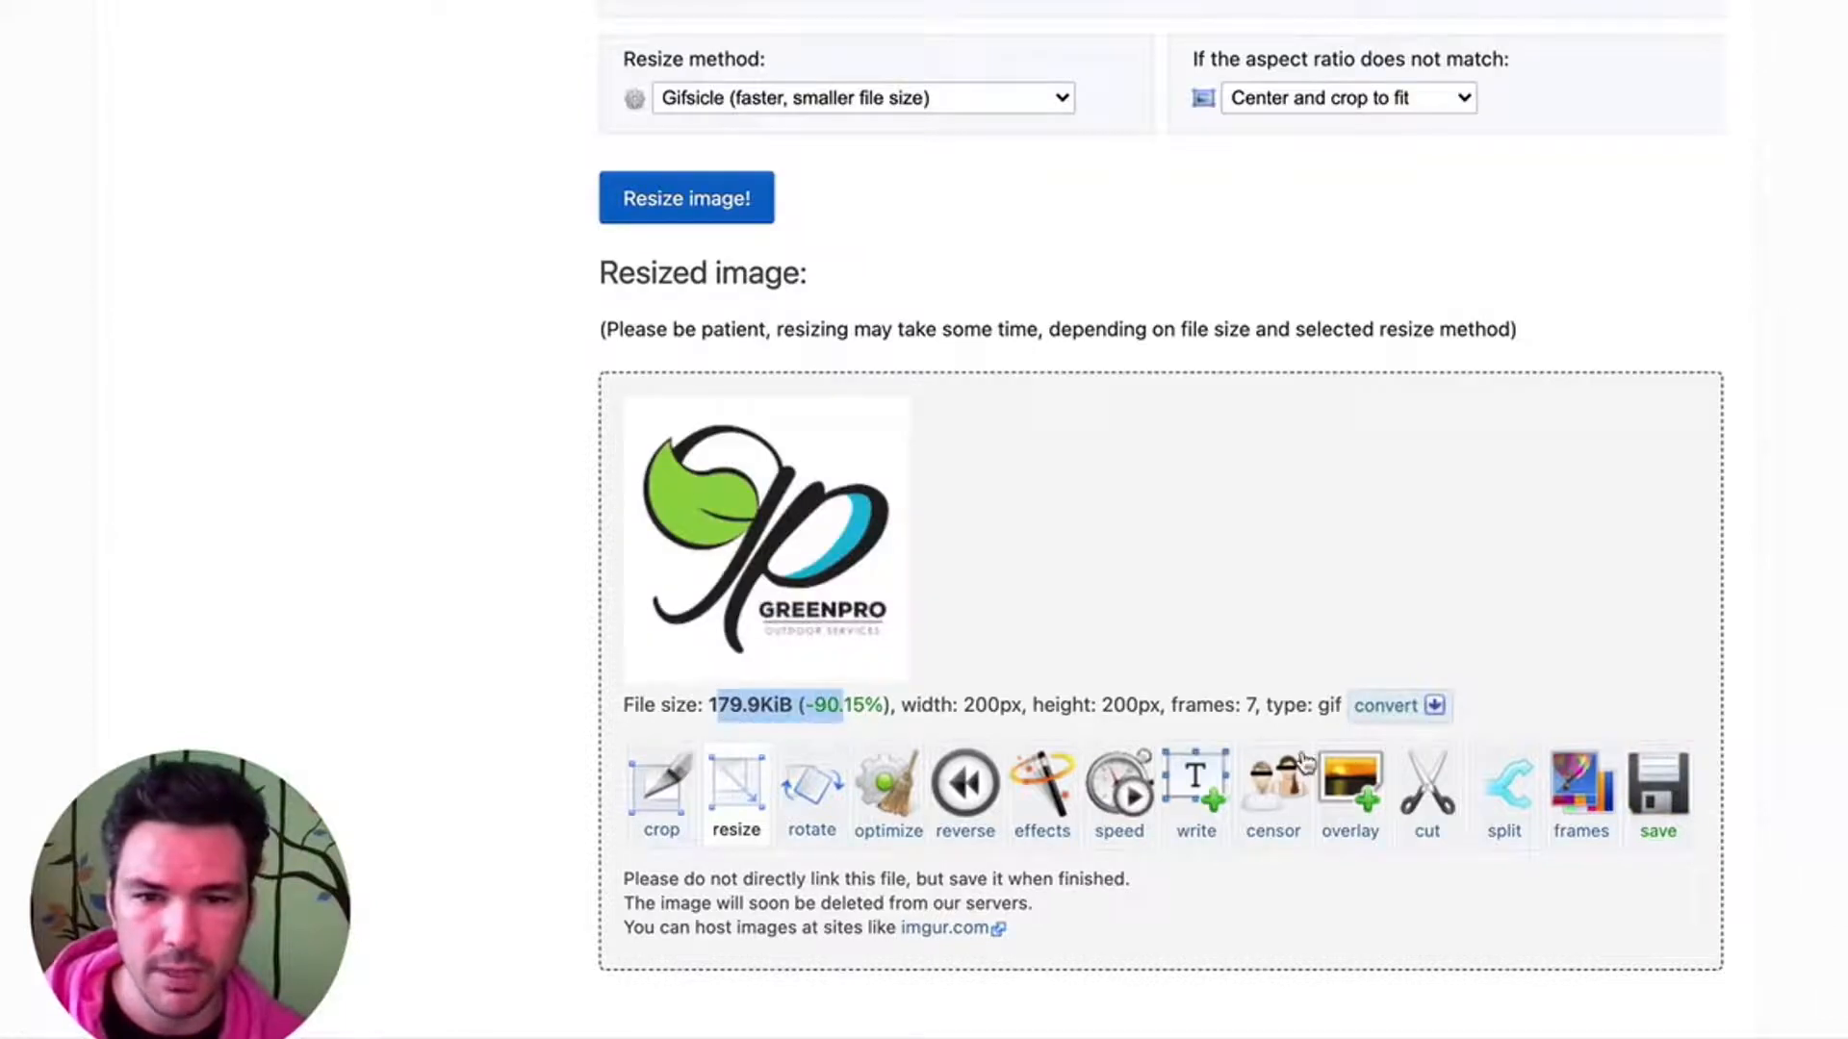
- Switch to Finder and close the Logs window and the duplicate signature GIF folder window
key("super+Tab")
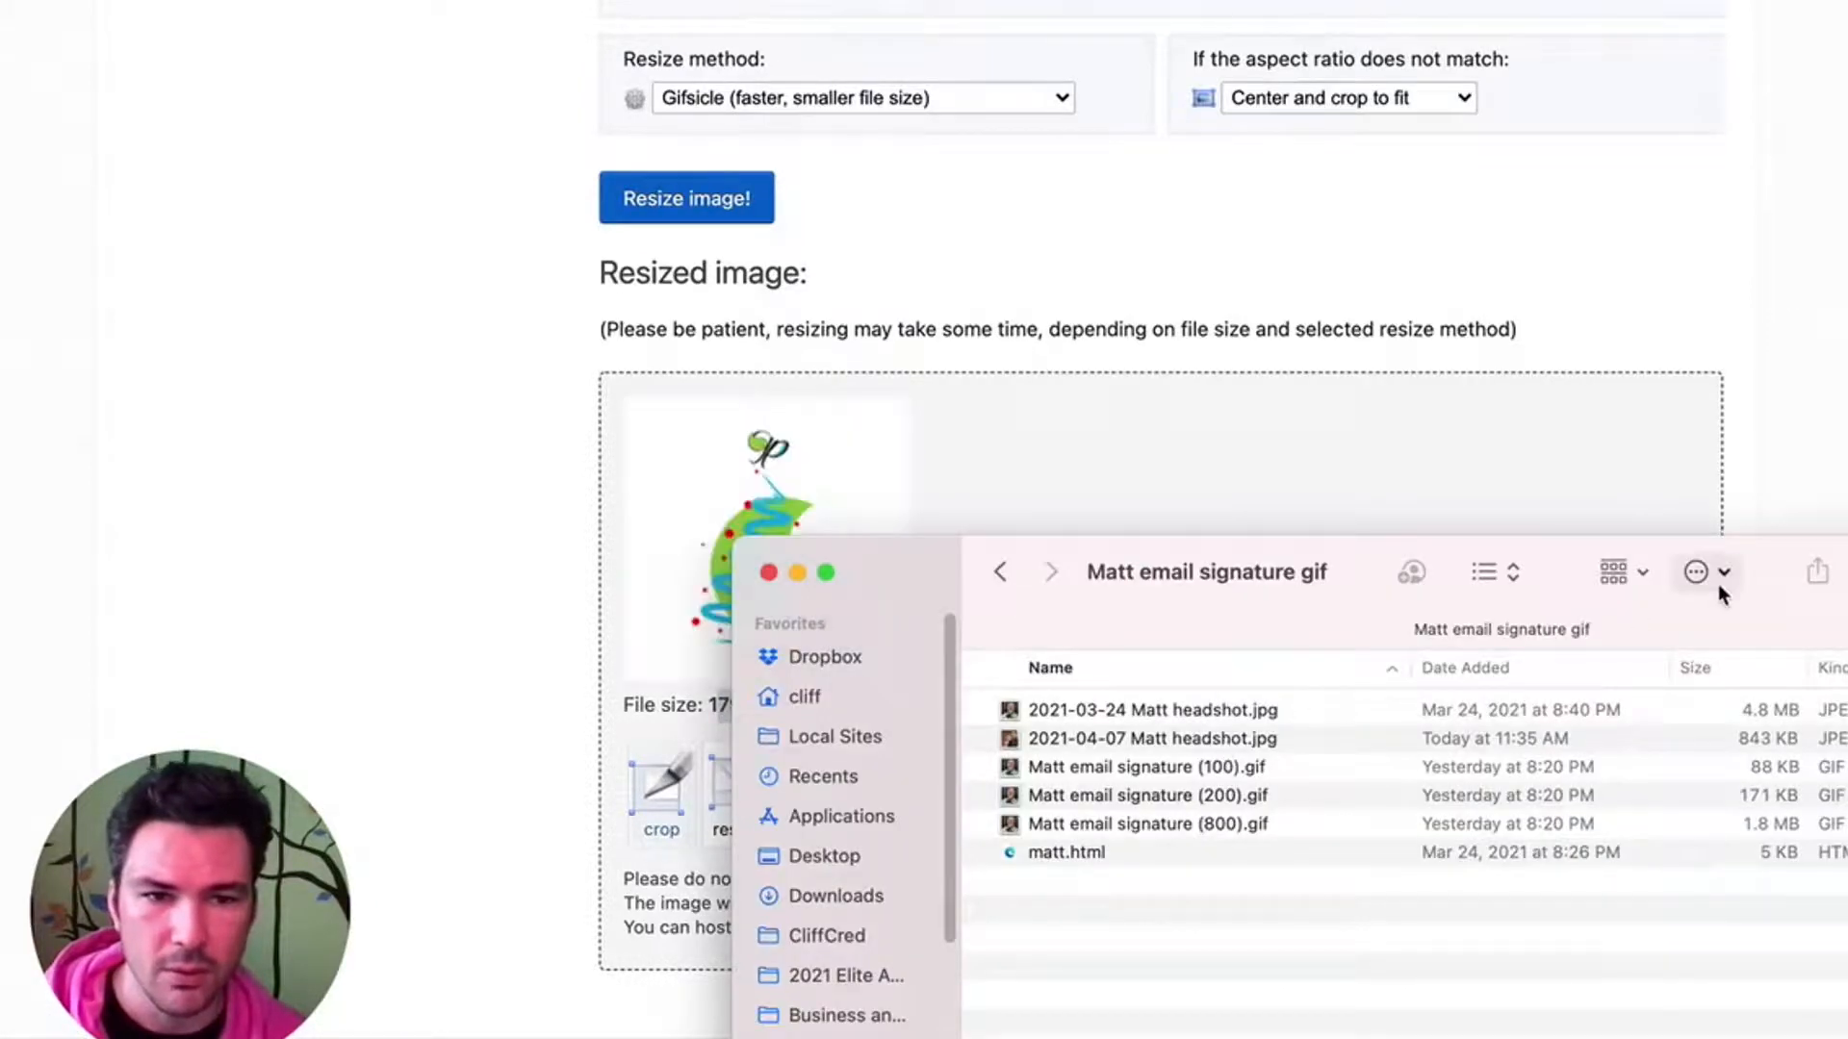
key("ctrl+Down")
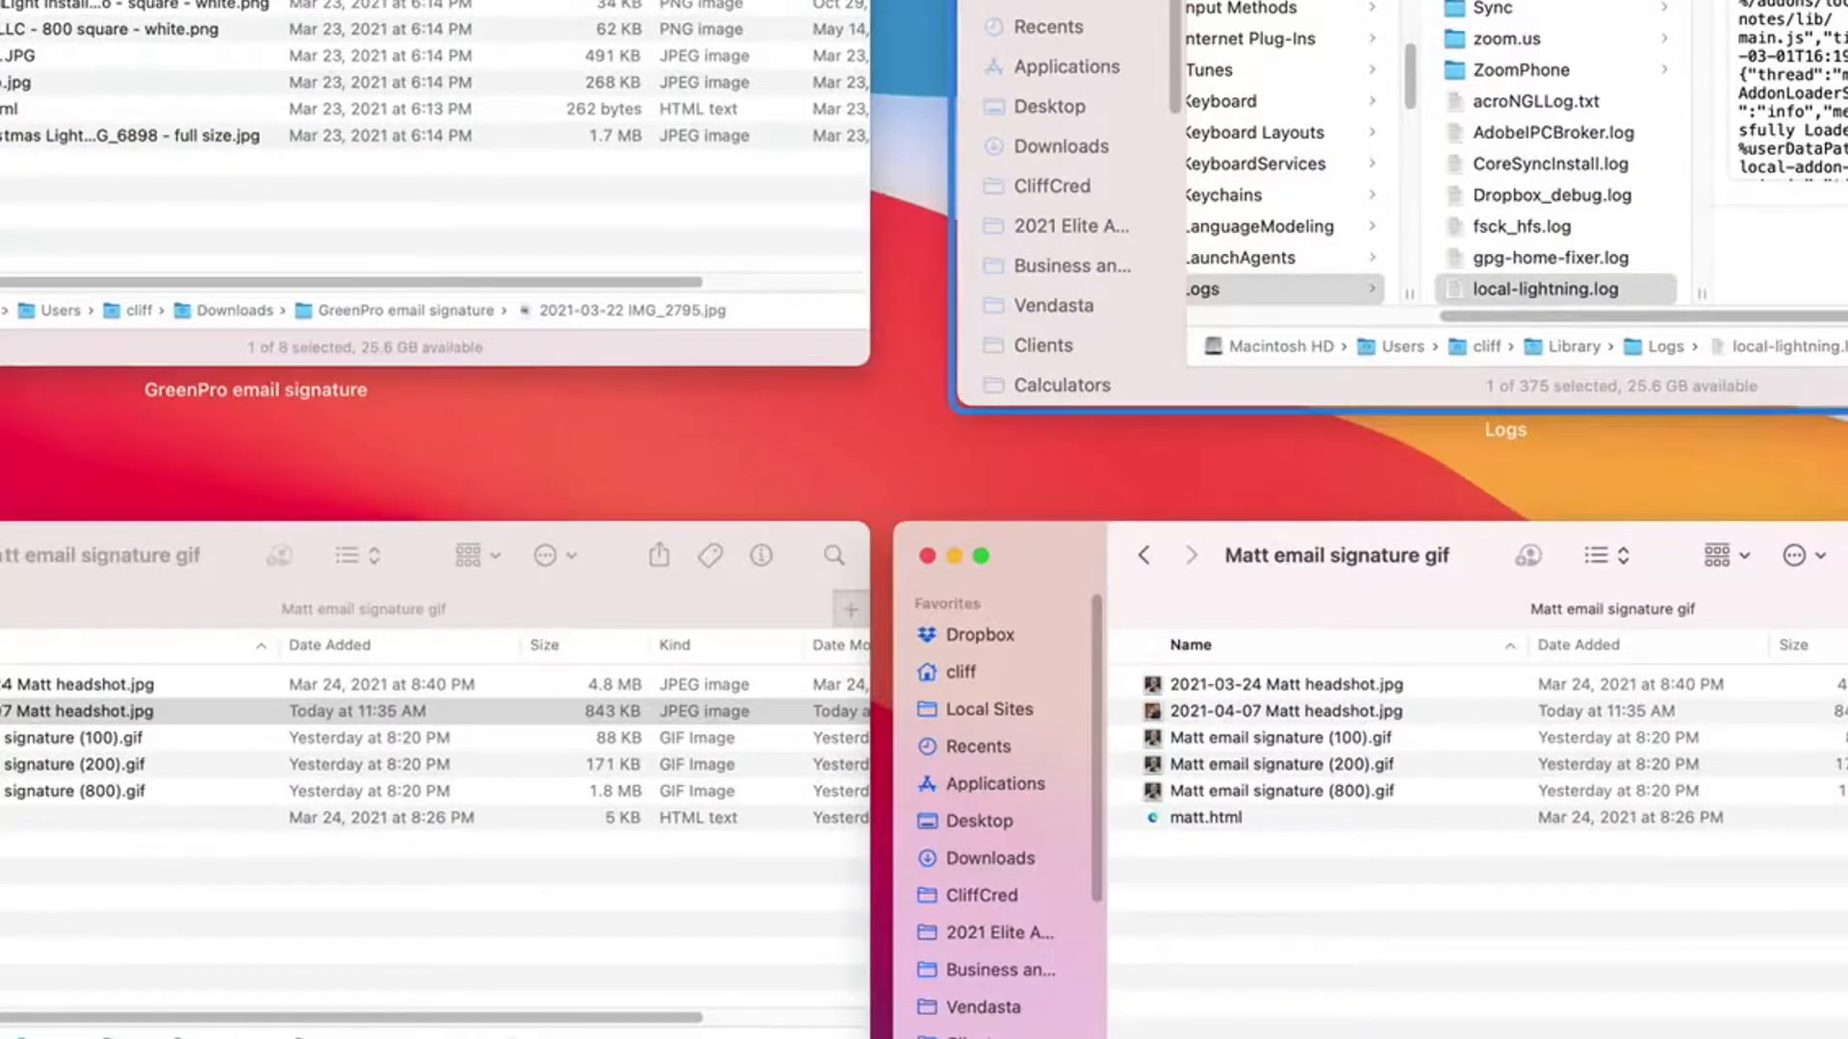
left_click(1251, 145)
key("super+w")
key("ctrl+Down")
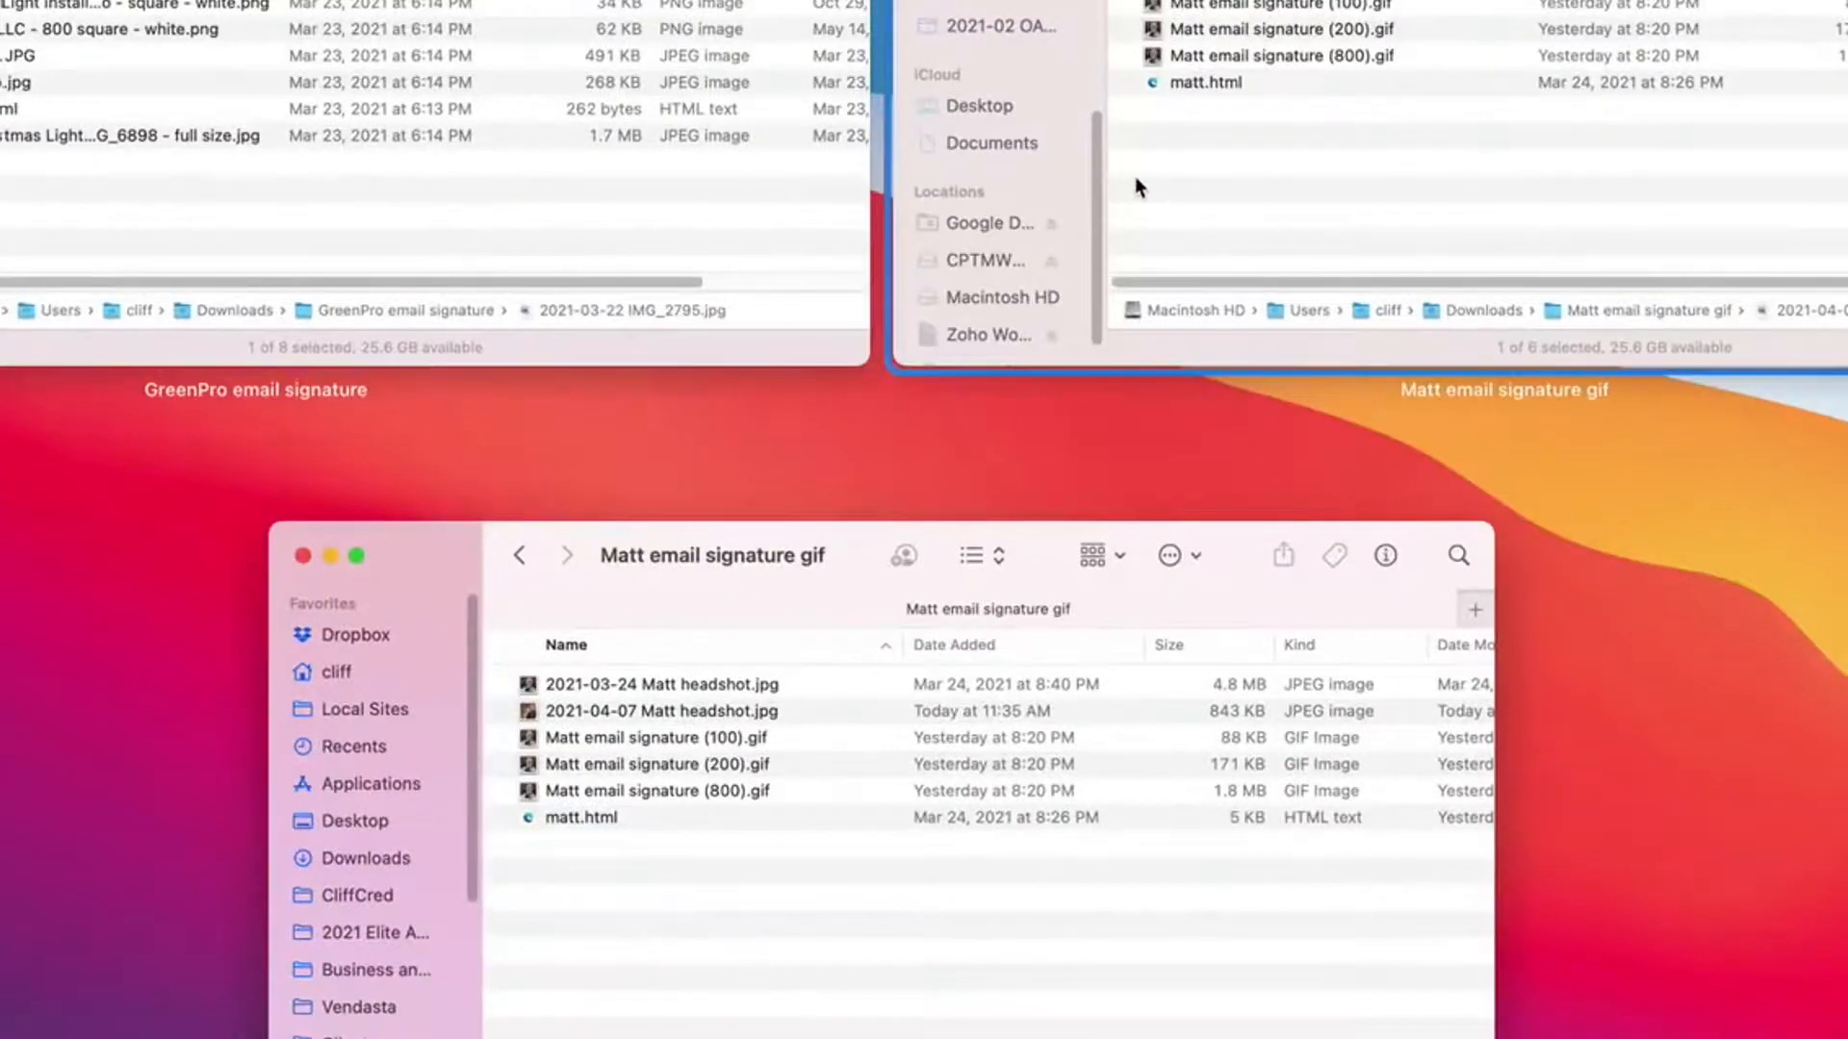
left_click(1134, 177)
key("super+w")
key("ctrl+Down")
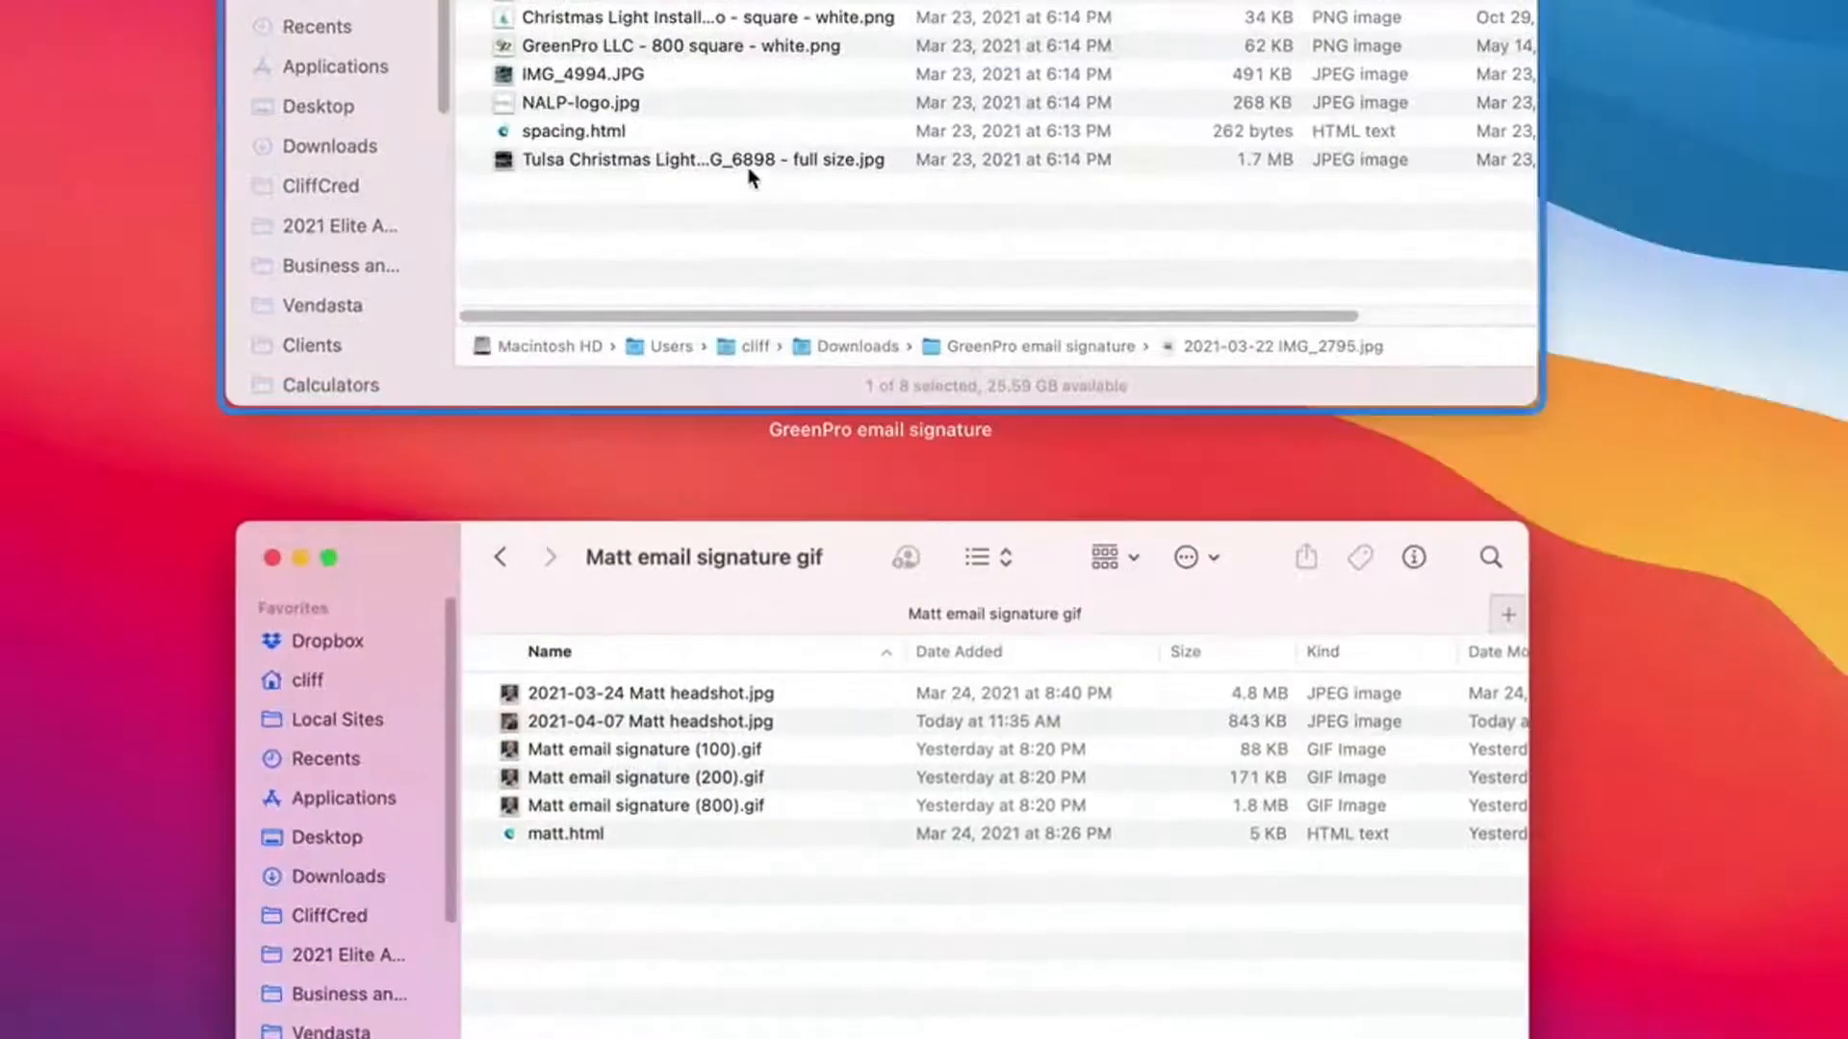
- Move the 2021-04-07 headshot JPG in the GreenPro email signature folder to the Trash
left_click(749, 177)
right_click(851, 690)
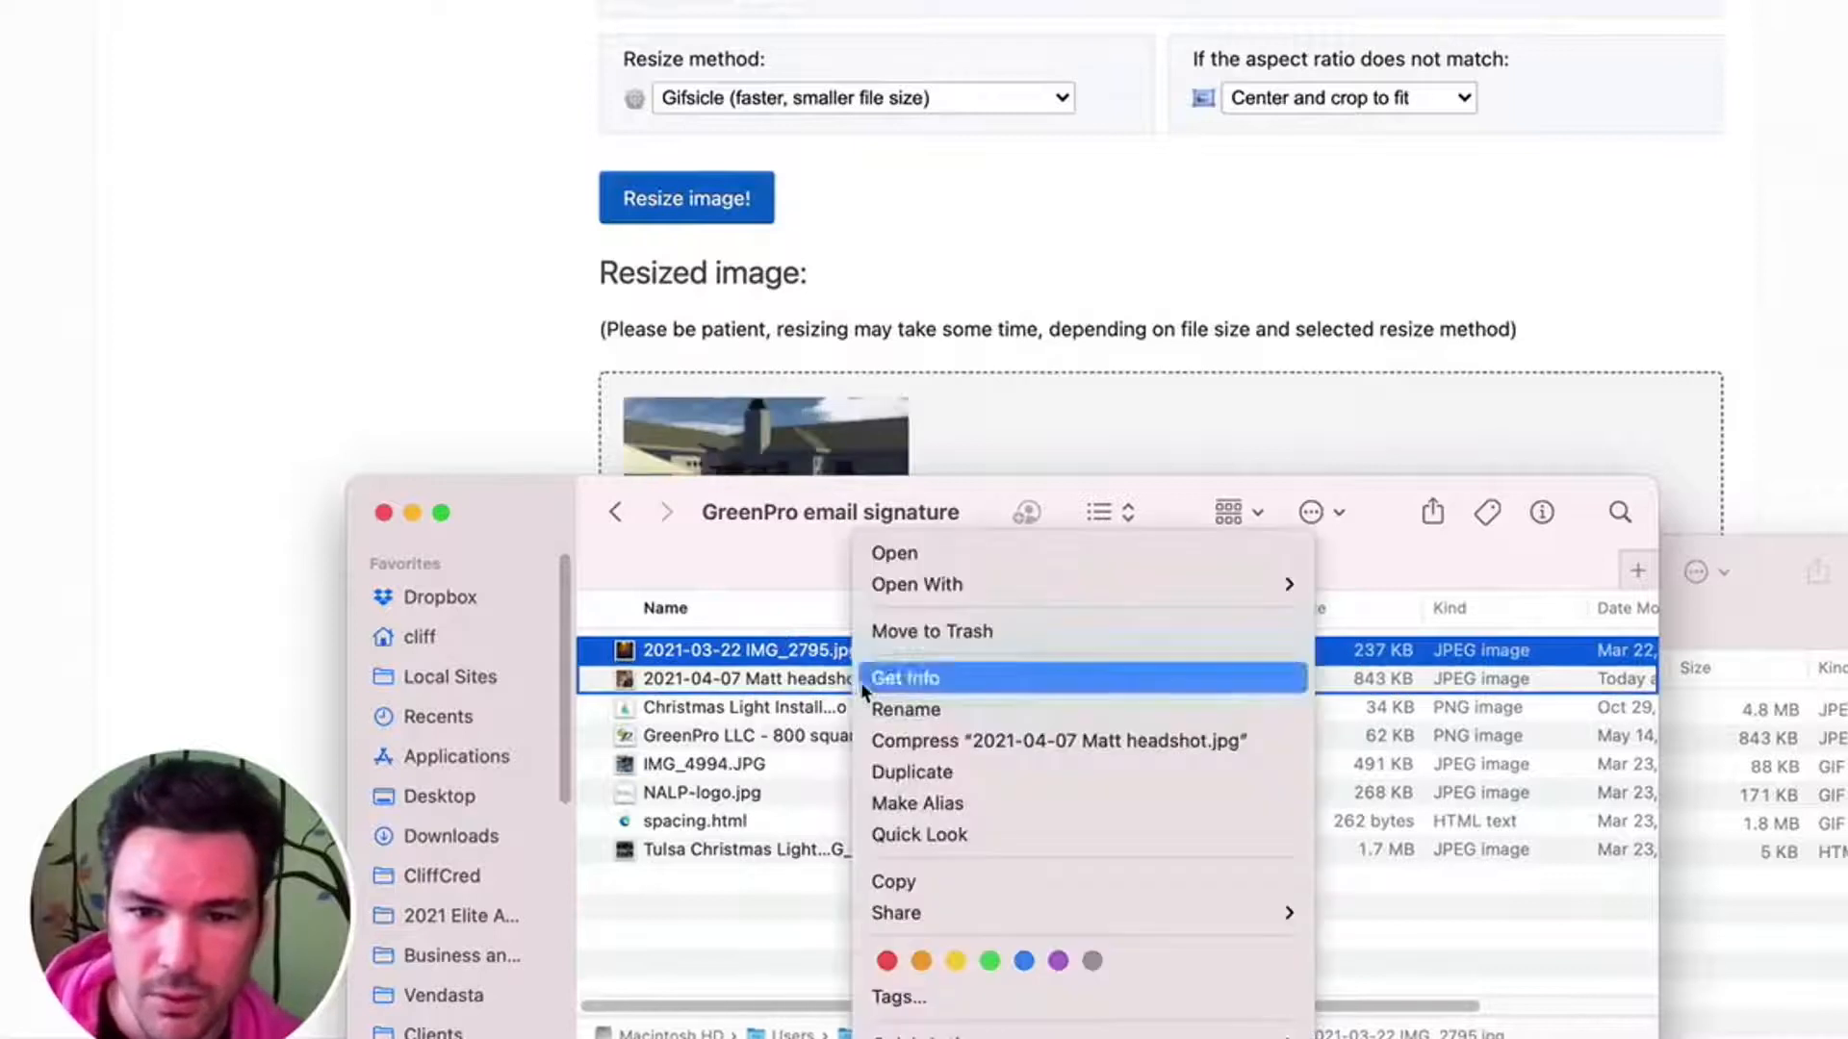
left_click(924, 626)
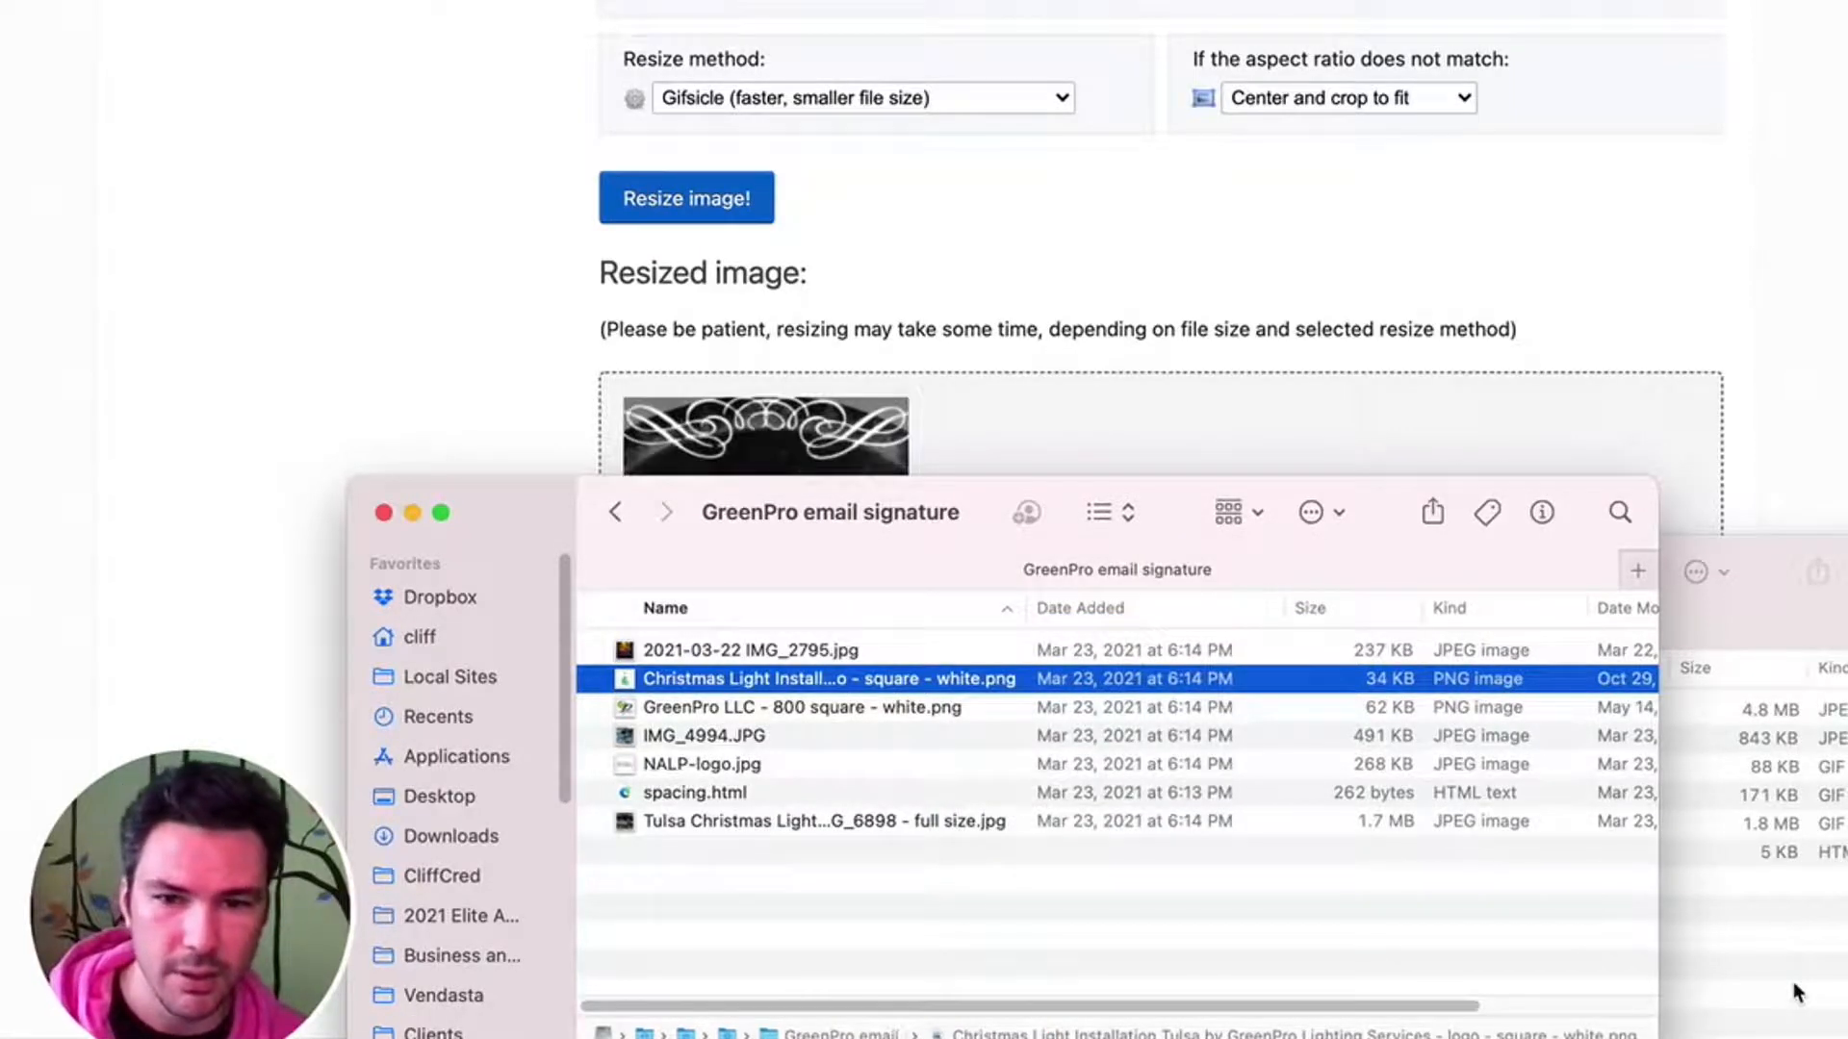
- Rename ezgif.com-gif-maker.gif in Downloads with the name copied from the existing 800 px signature GIF, ending in (800).gif
left_click(478, 843)
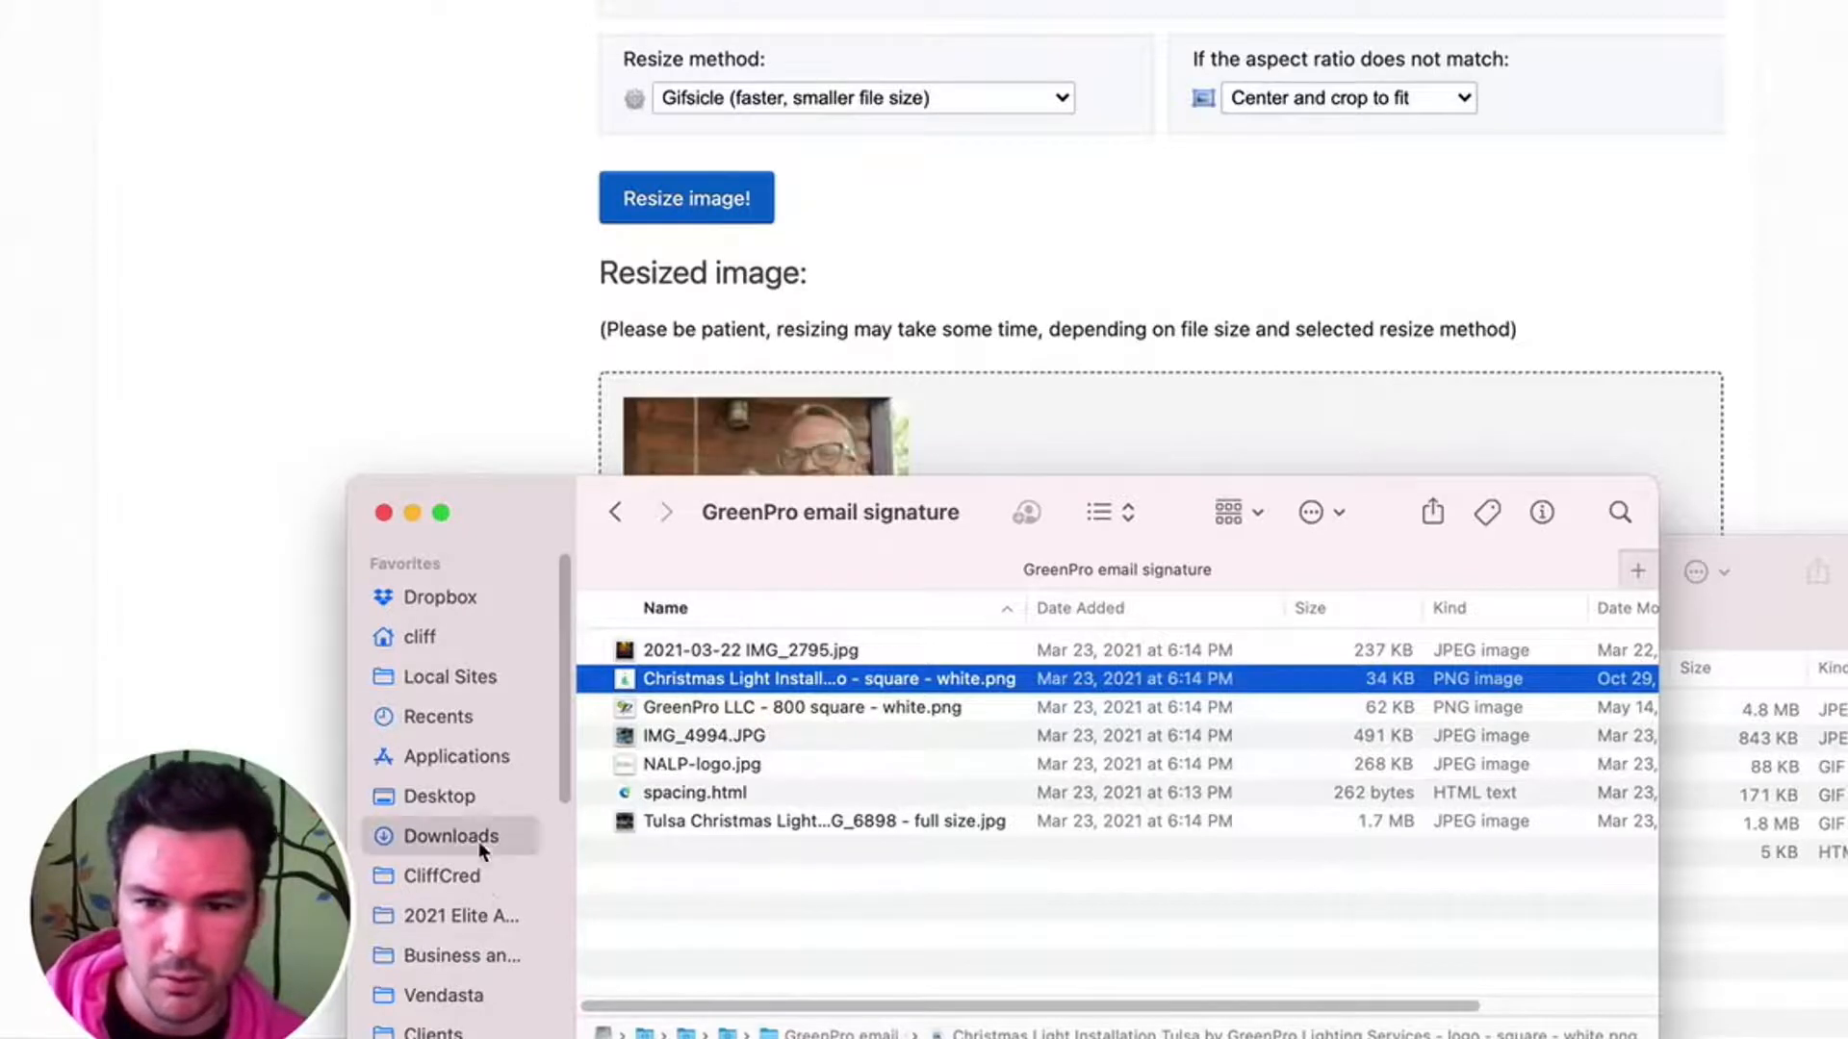
left_click(1730, 930)
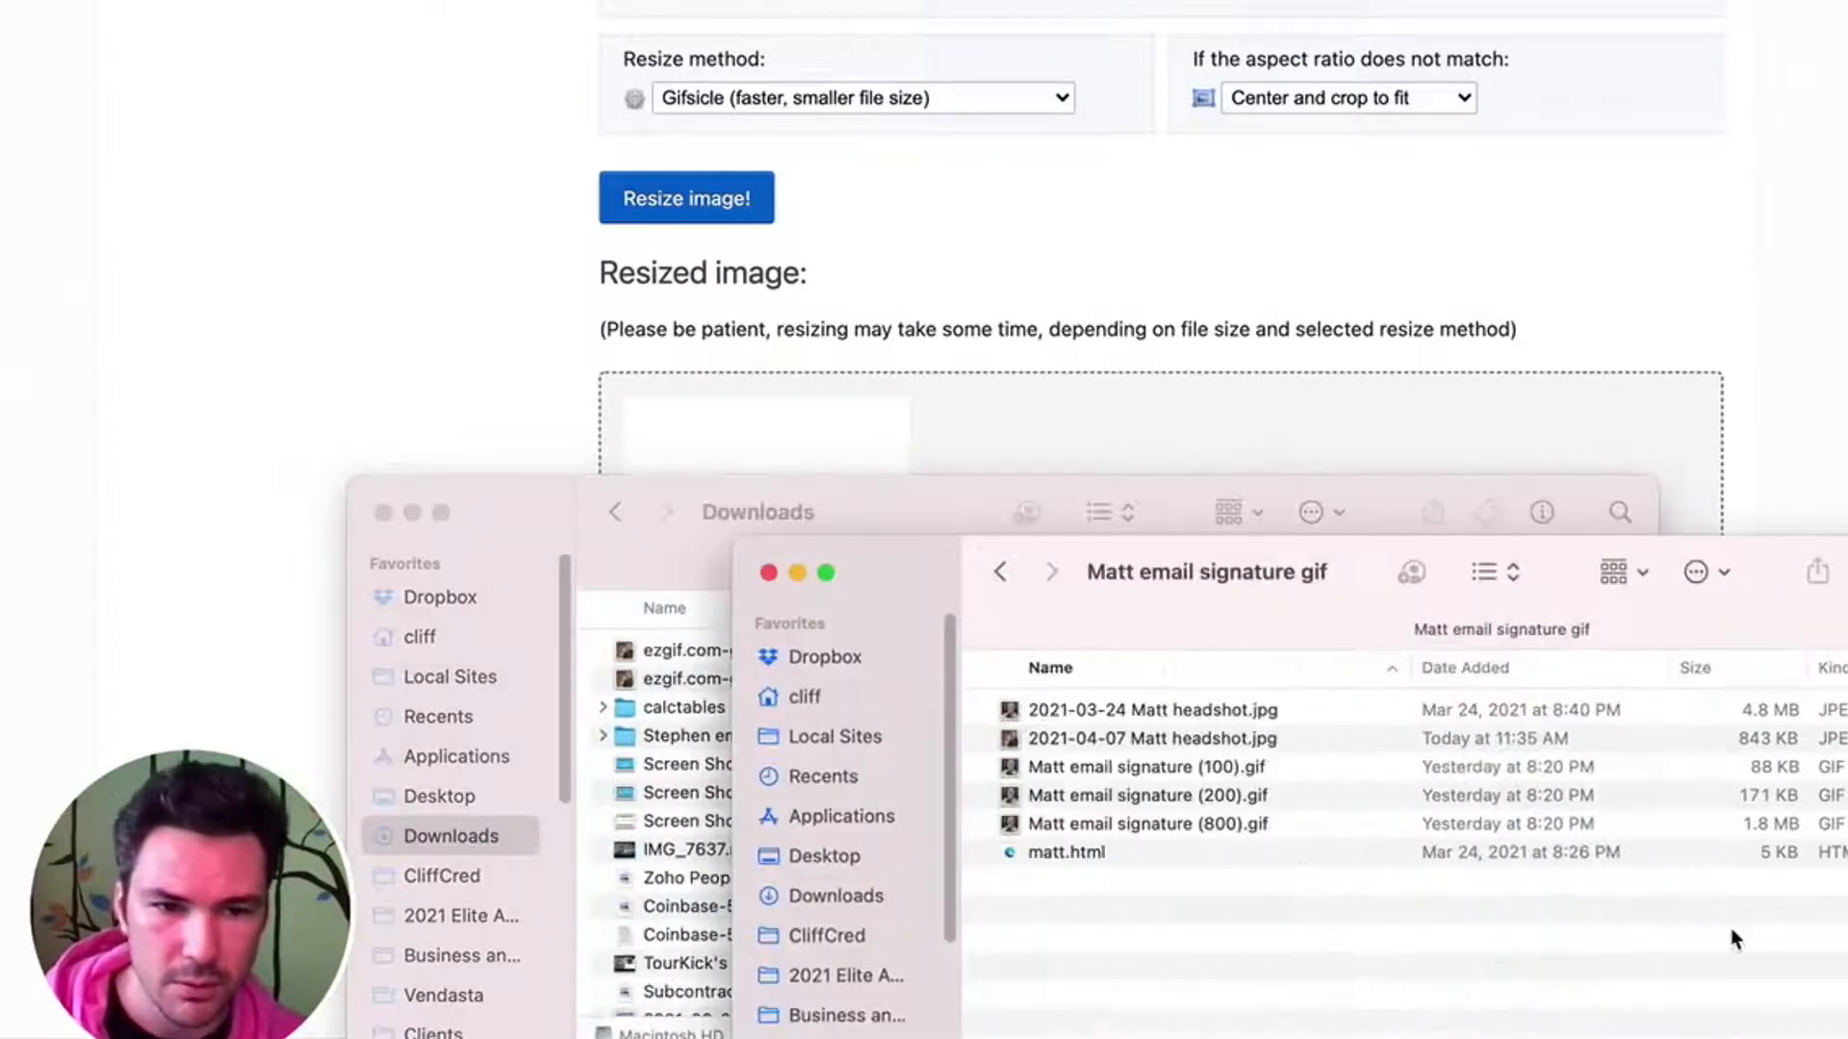
left_click(1118, 770)
left_click(1143, 823)
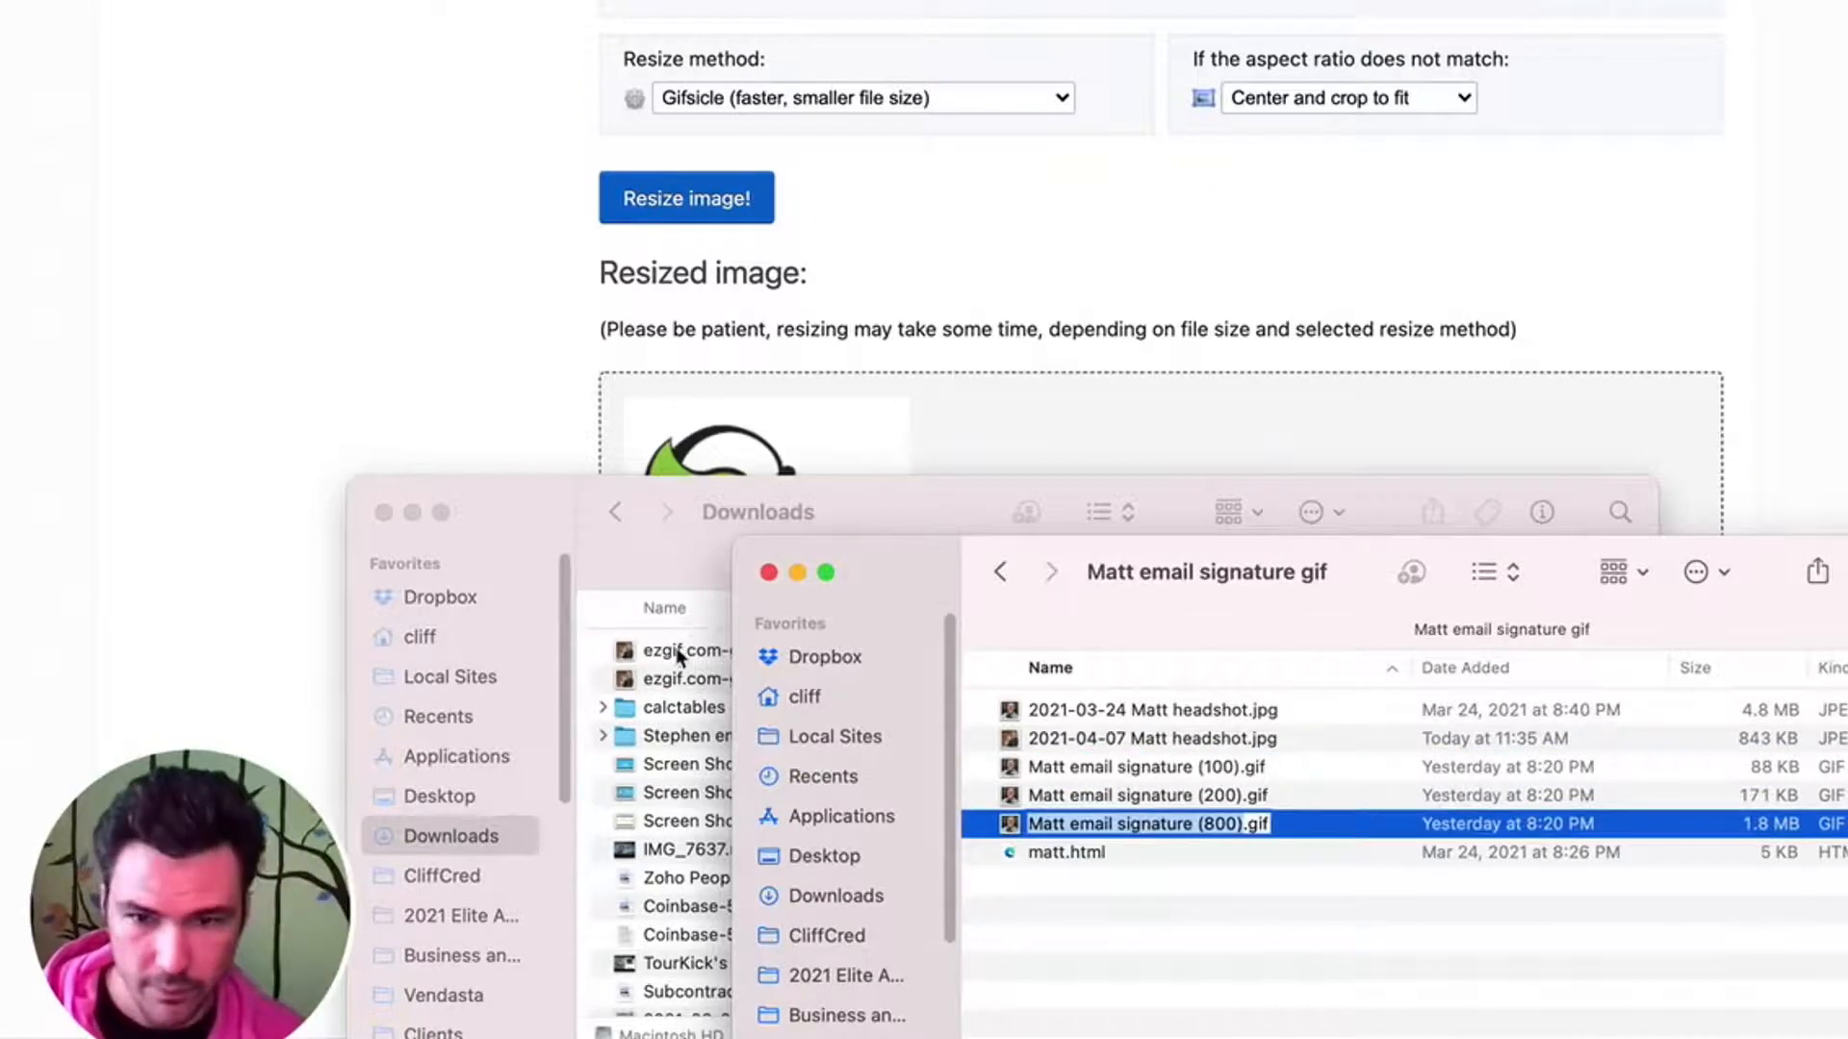
left_click(660, 687)
left_click(691, 680)
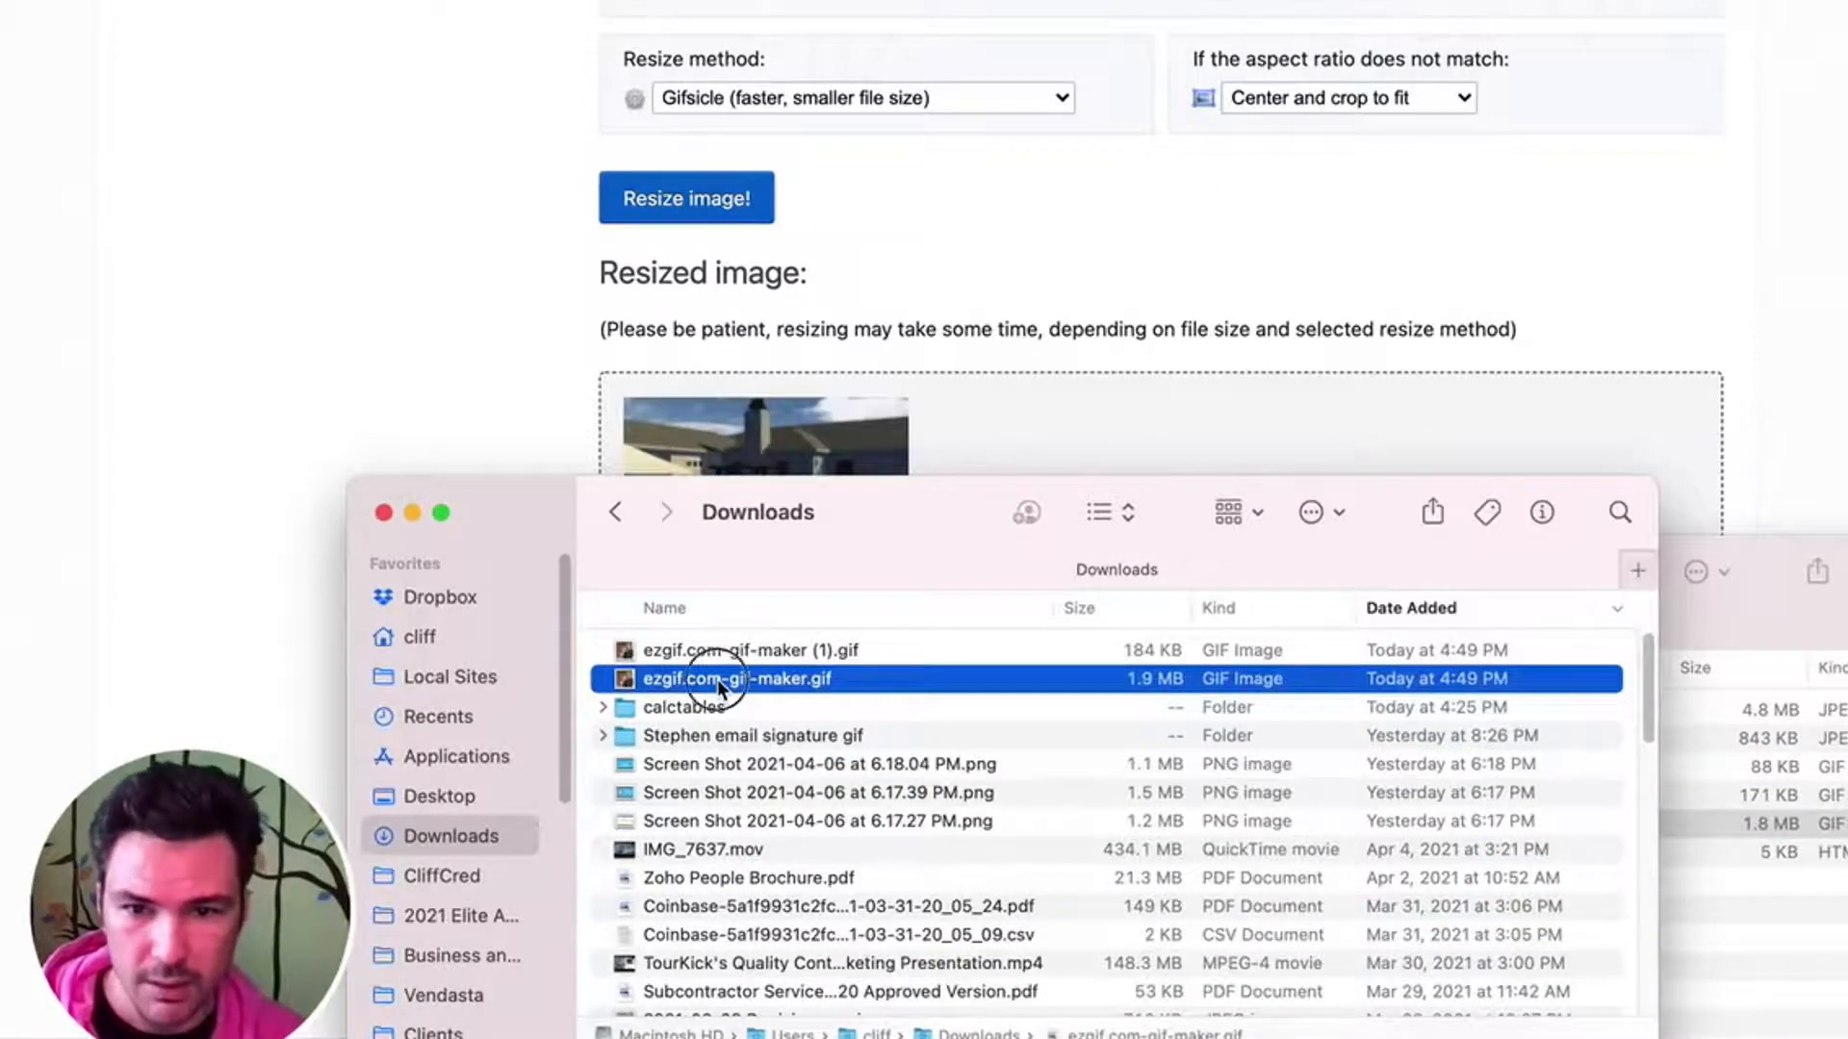
left_click(718, 679)
type("Matt email signature (800)")
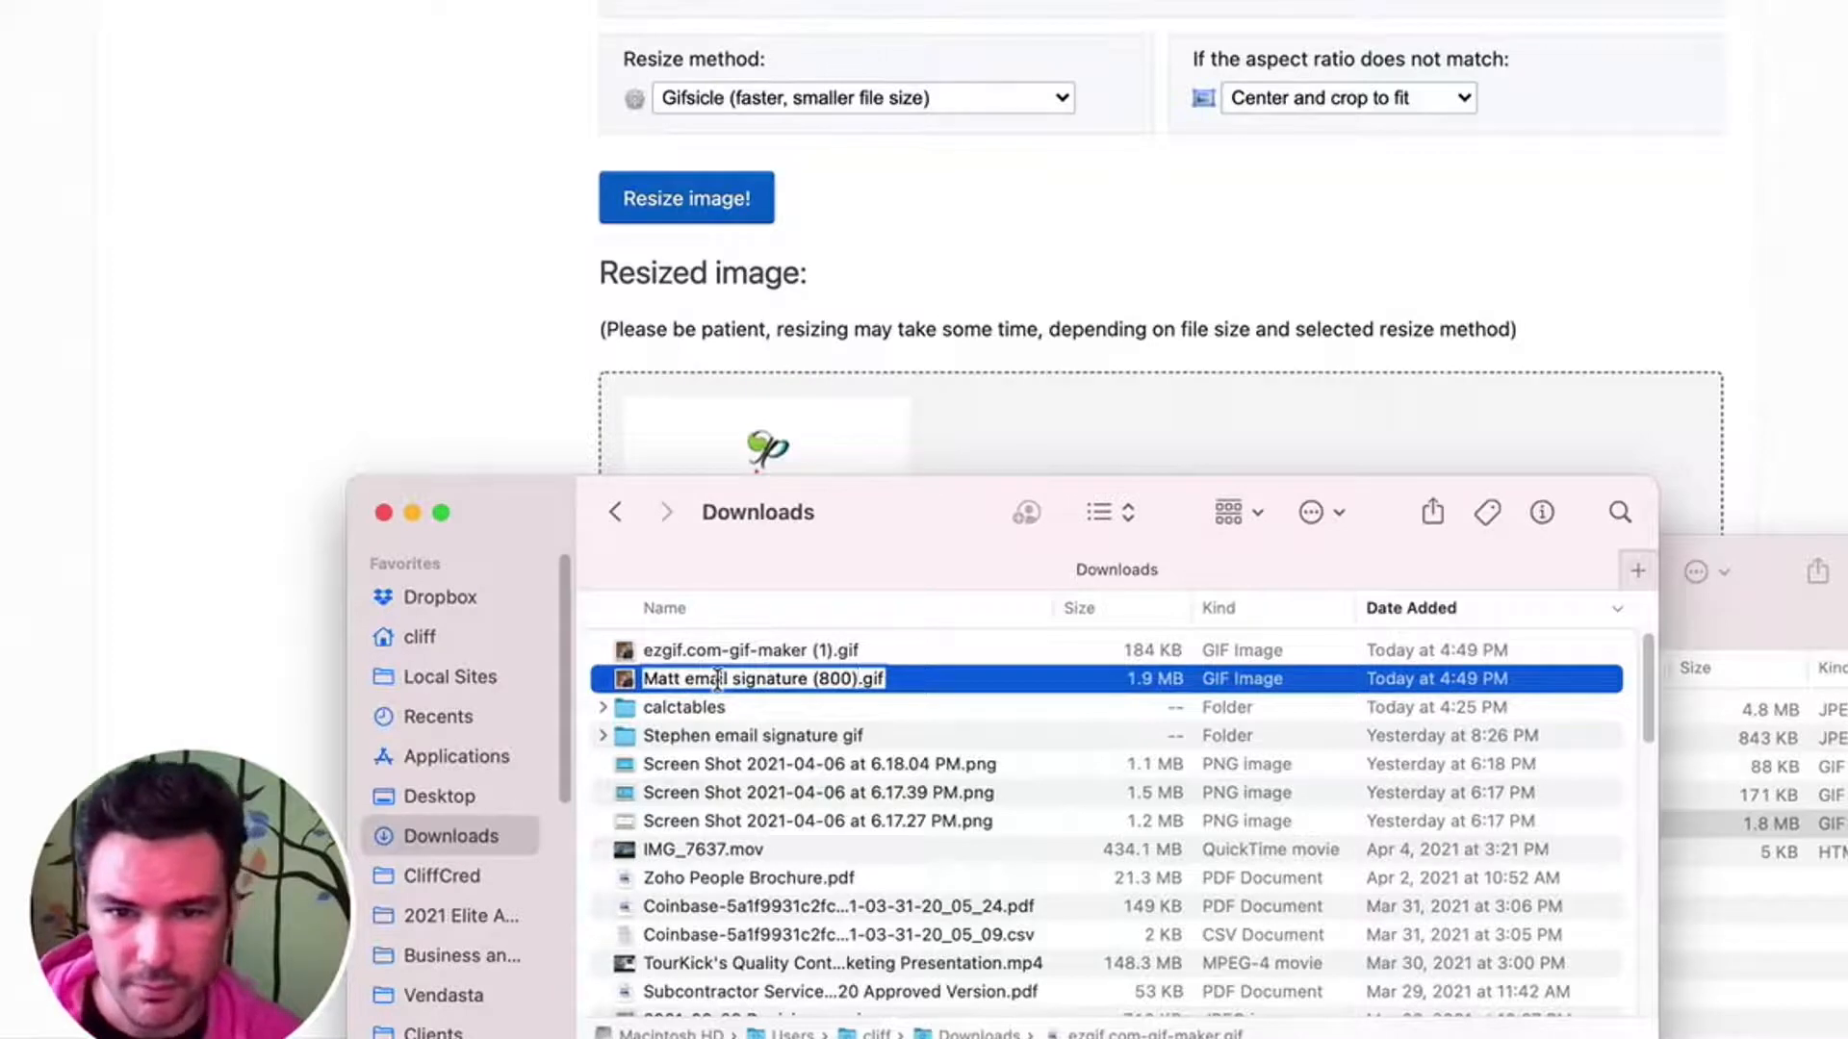
- Rename ezgif.com-gif-maker (1).gif in Downloads with the same signature name, ending in (200).gif
left_click(701, 654)
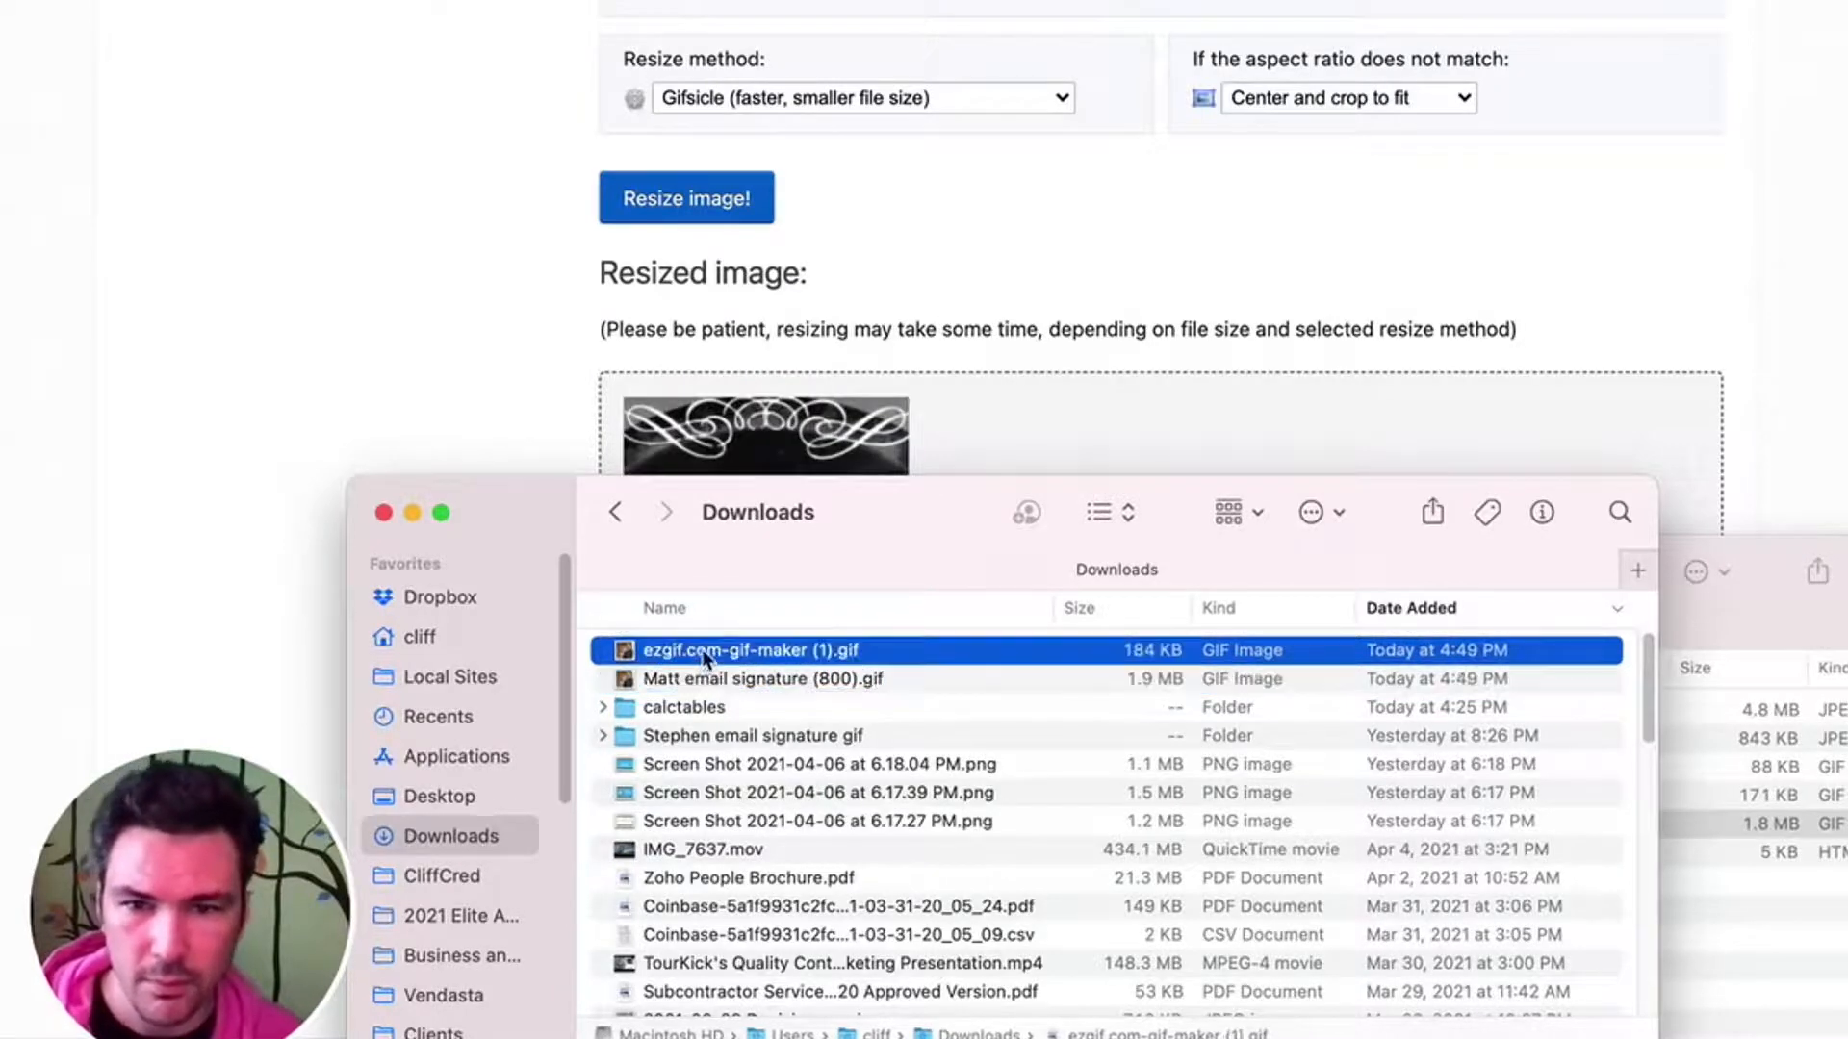
type("Matt email signature (800)")
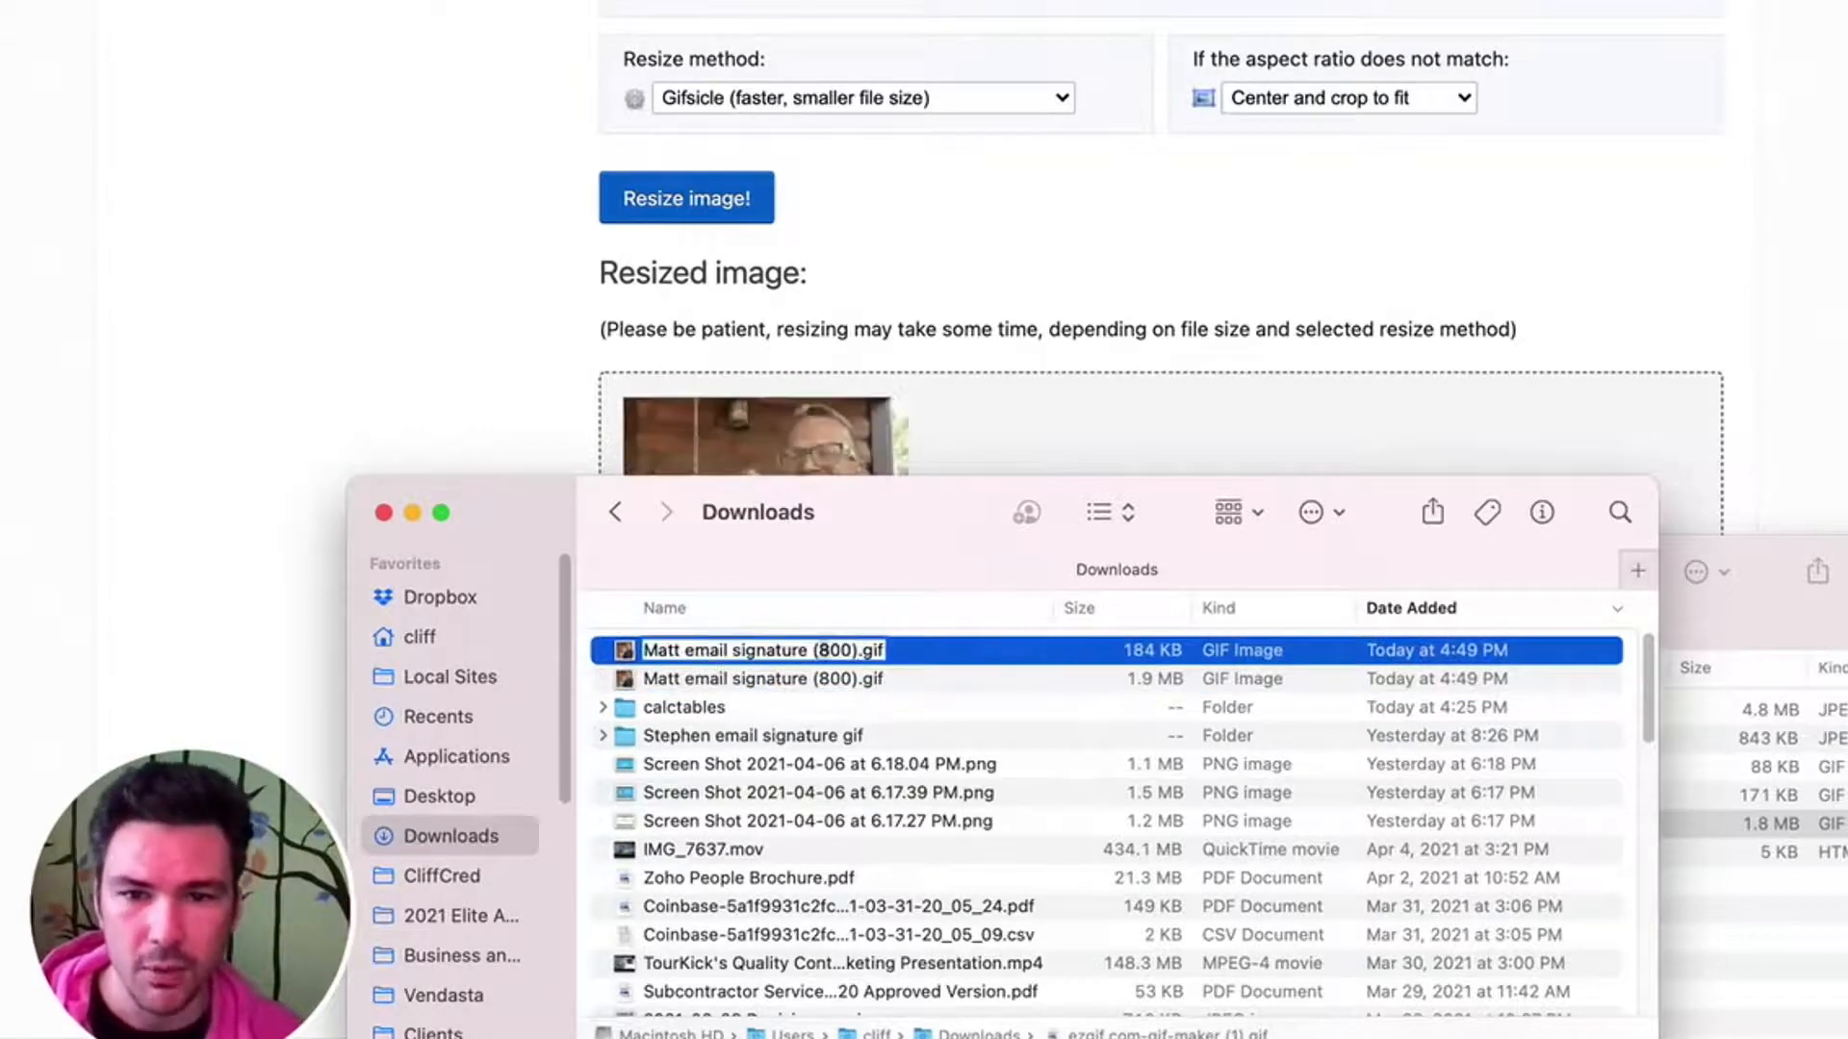
key("Return")
- Return to the ezgif resize page, resize the GIF to 100 px wide and 100 px high, and save it
left_click(949, 355)
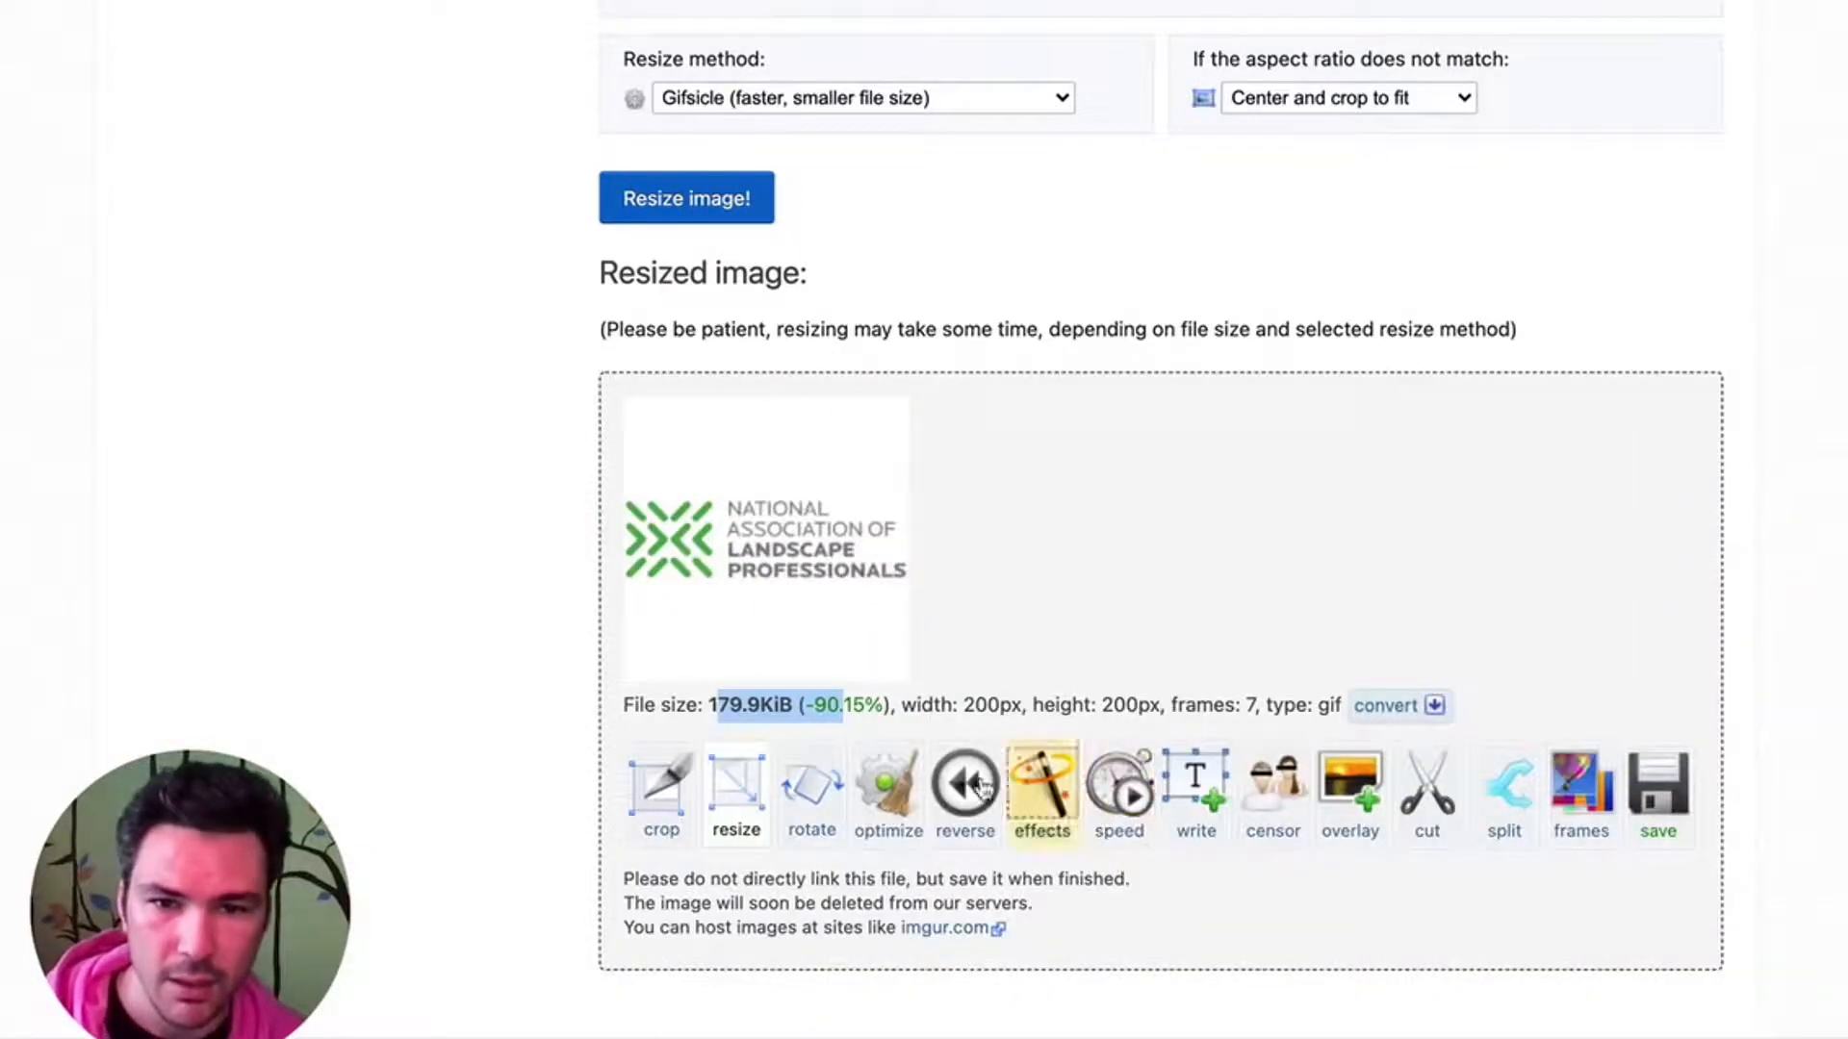
scroll(770, 24, "up", 2)
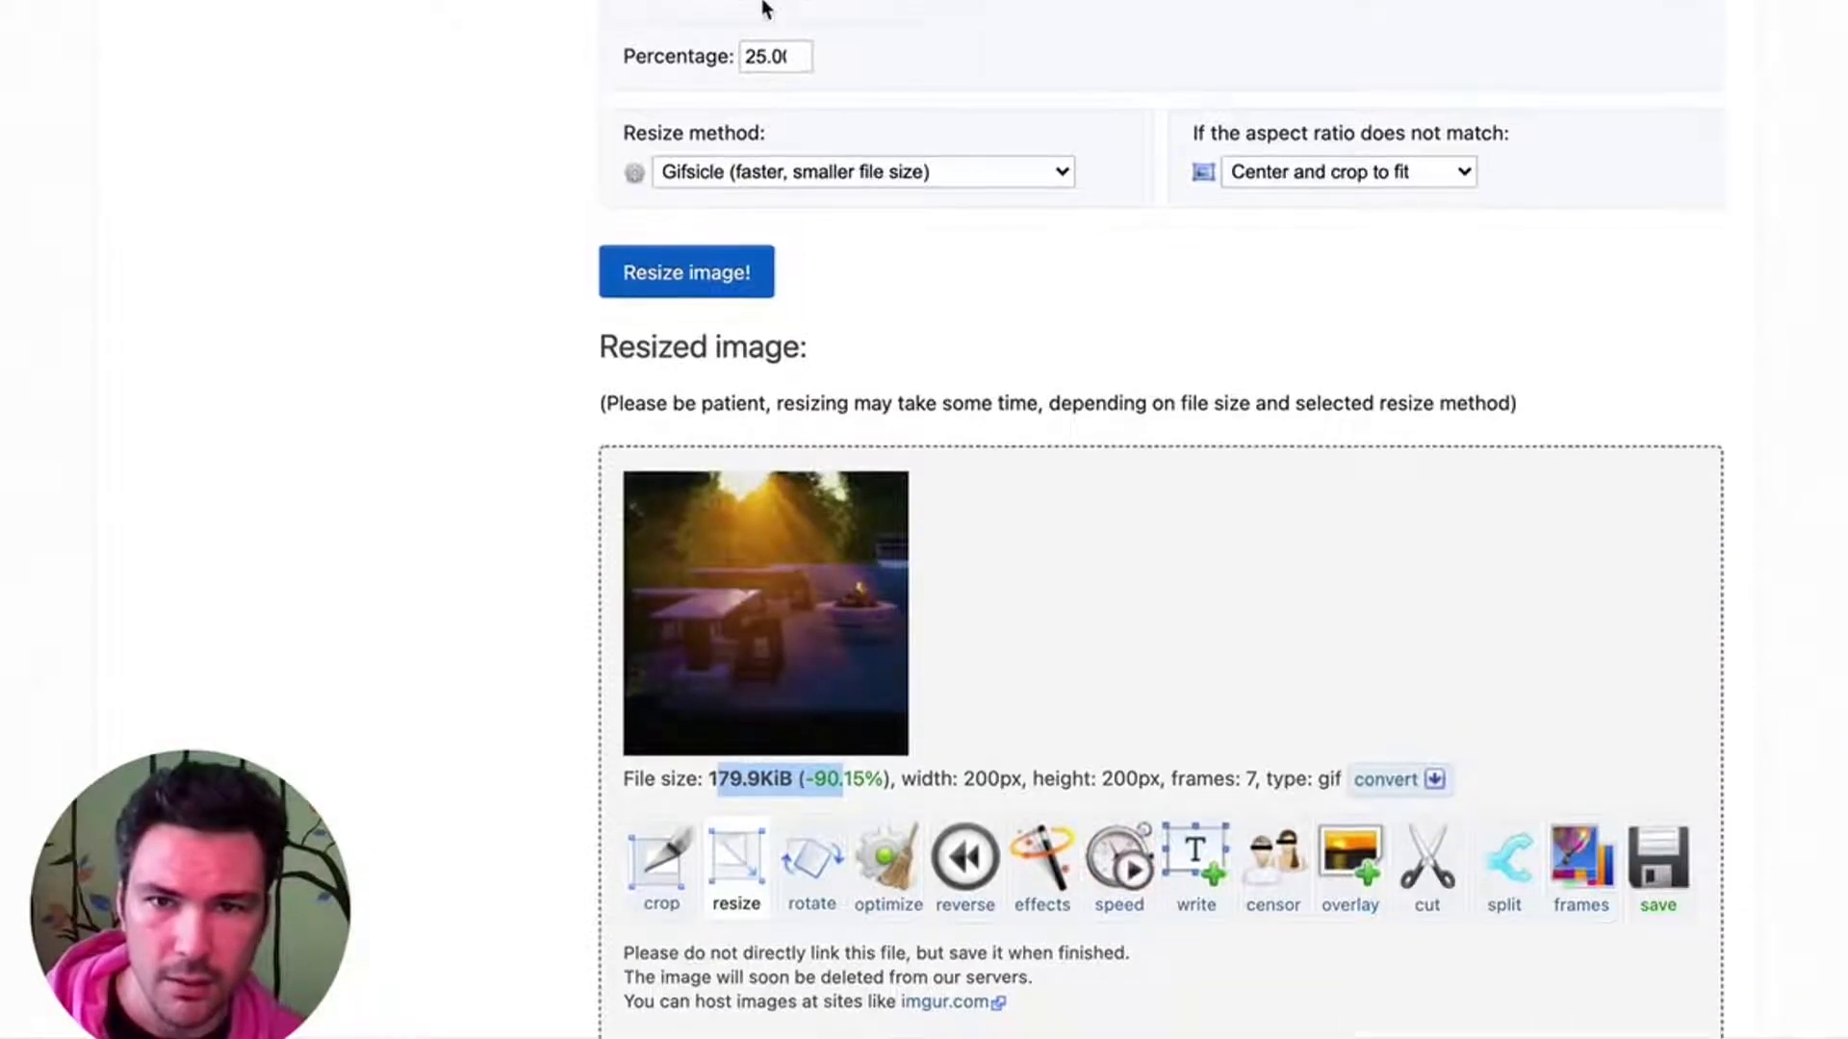
scroll(766, 15, "up", 1)
left_click(736, 41)
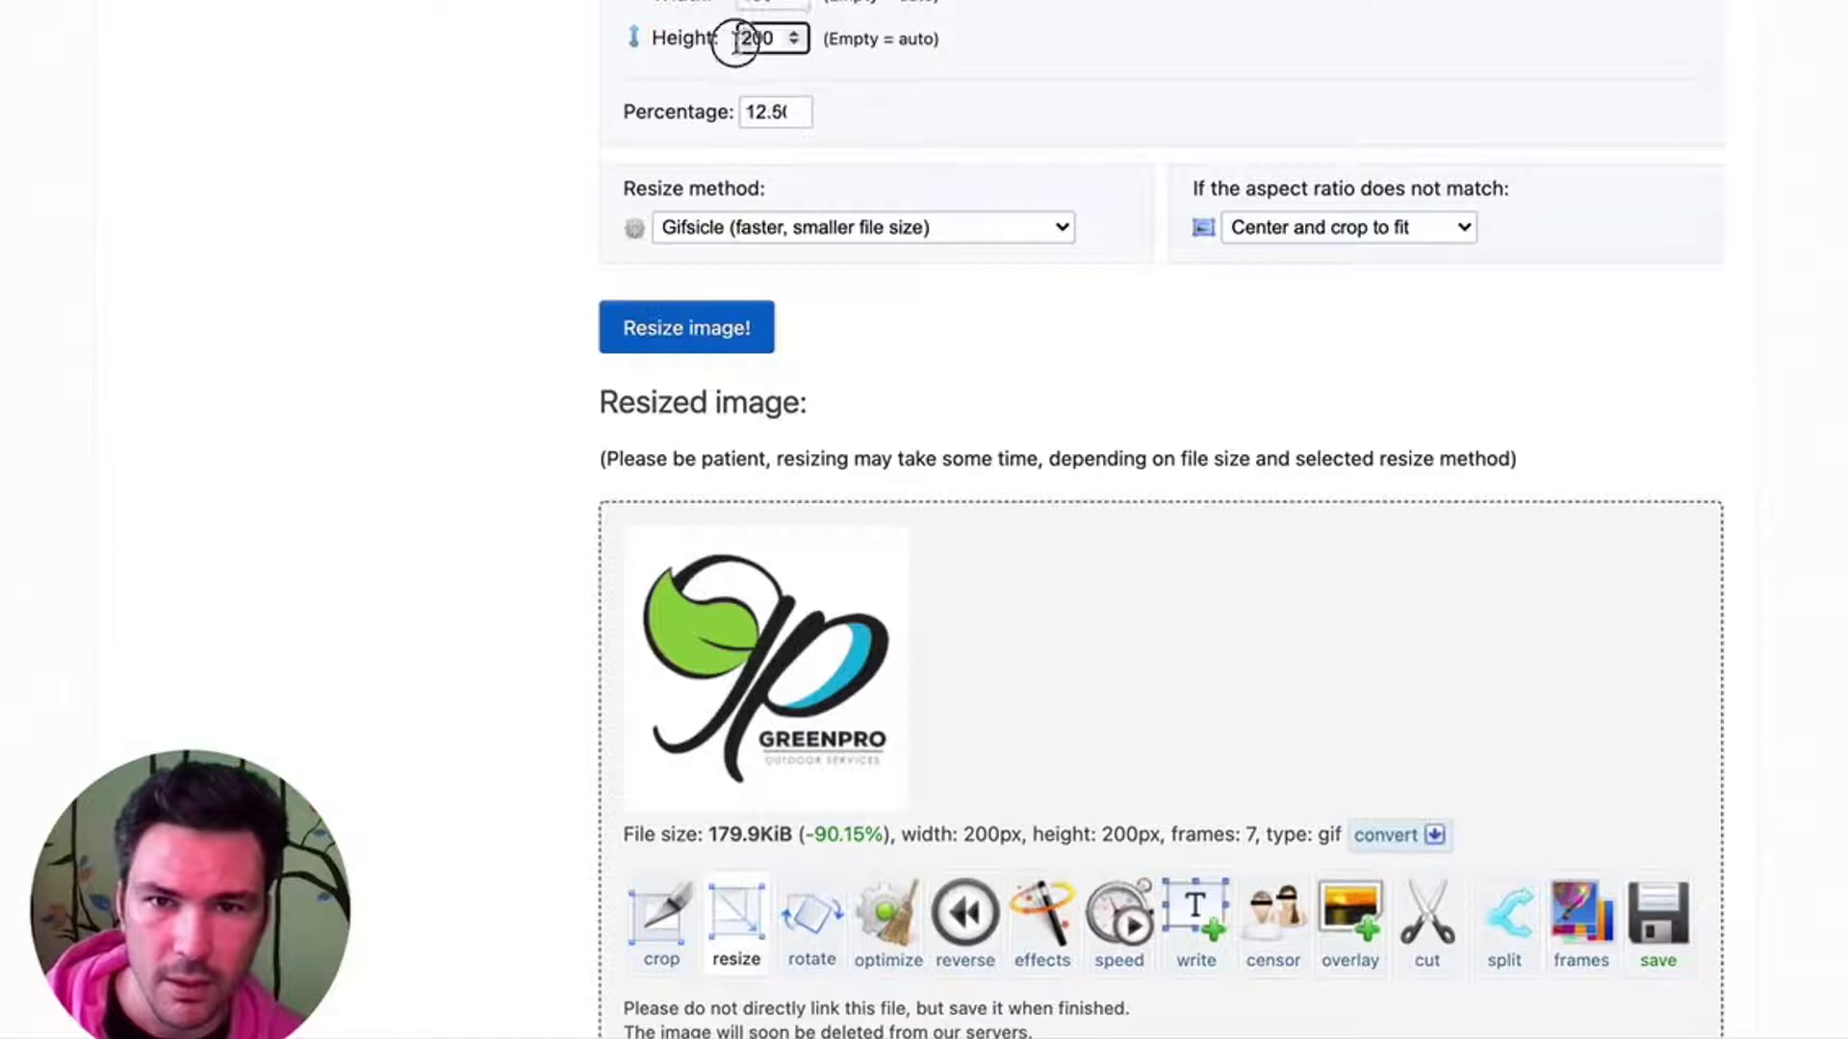
key("ctrl+a")
type("100")
left_click(691, 323)
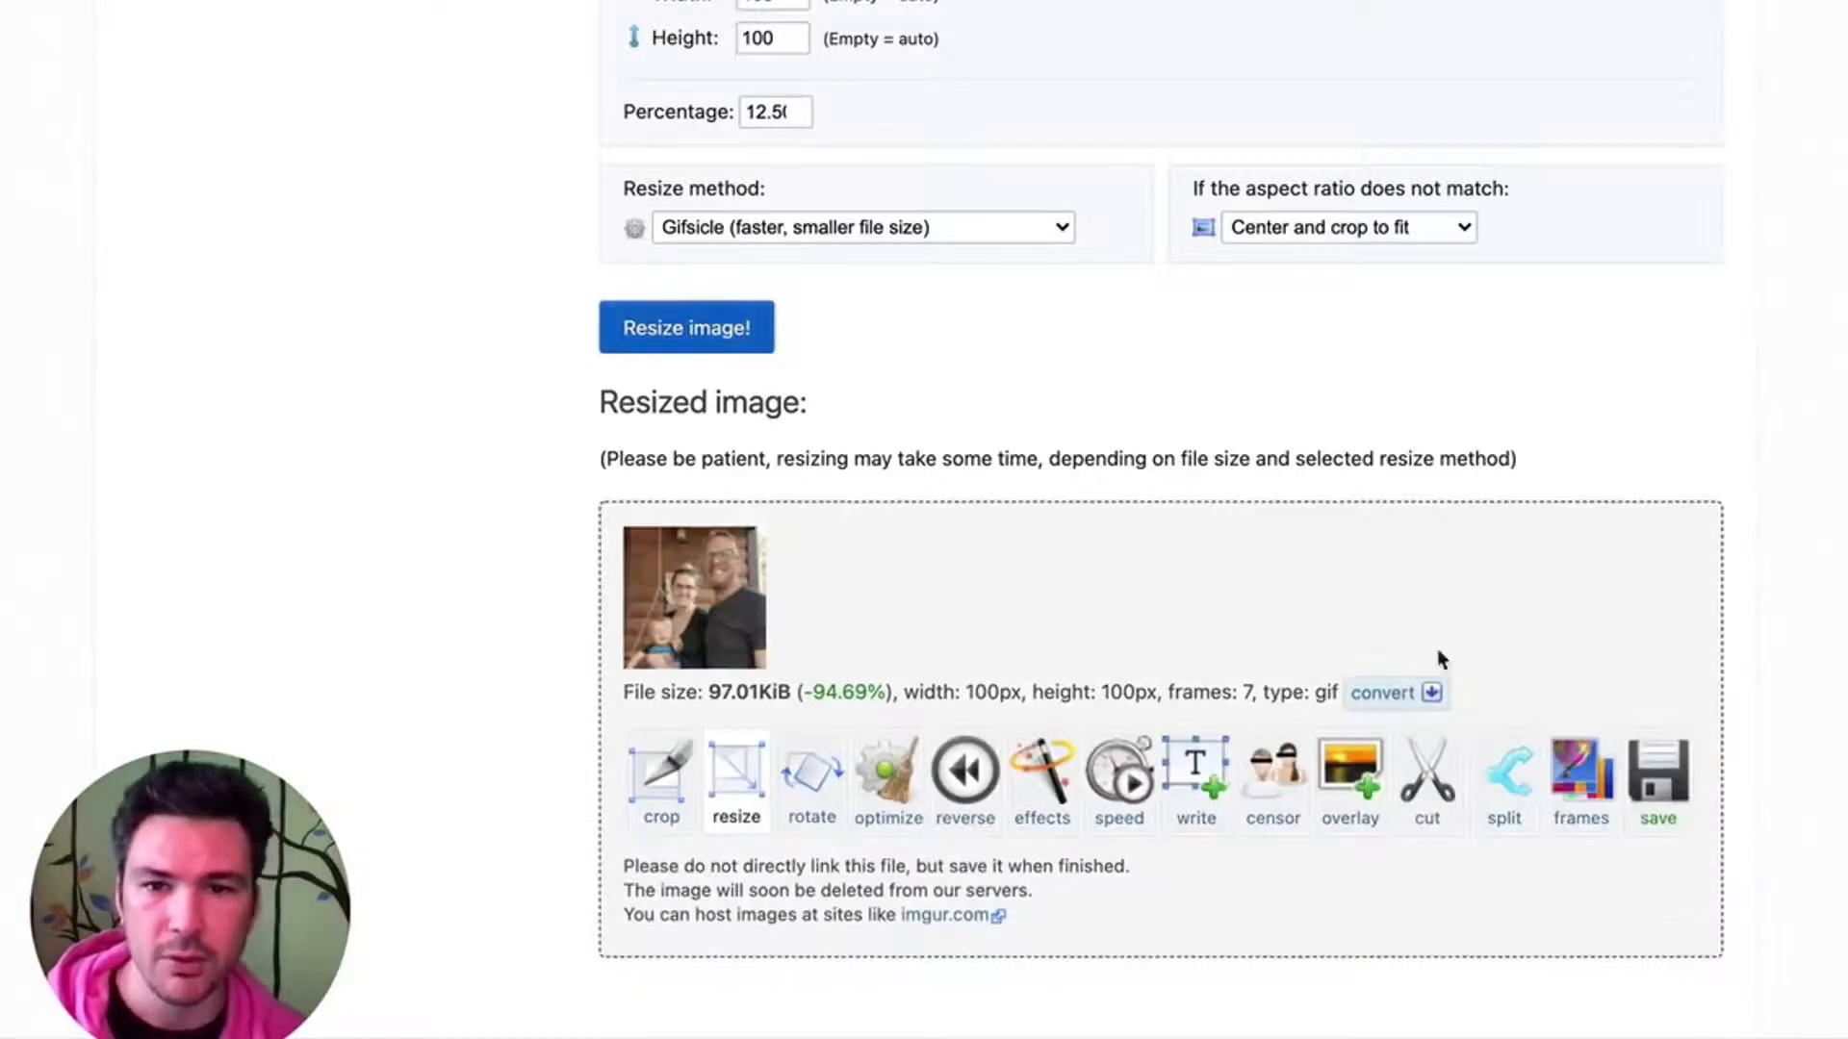
left_click(1667, 797)
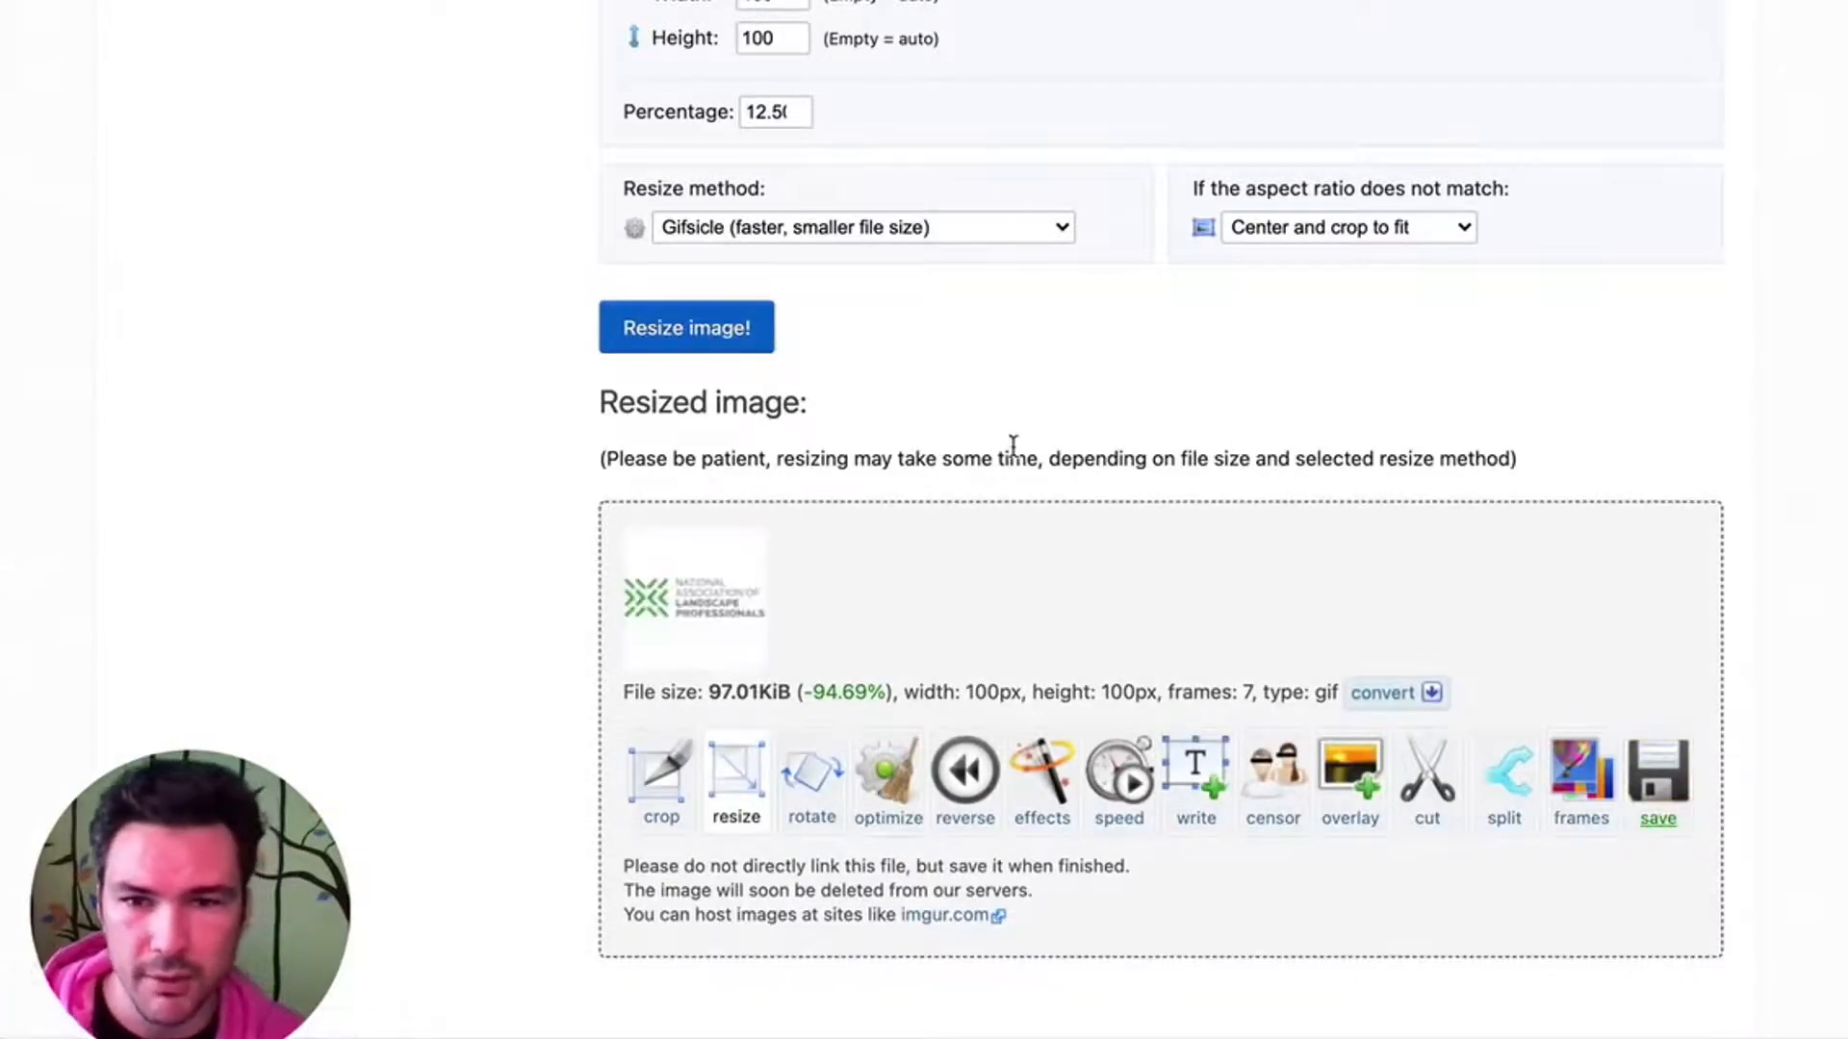
- Switch to Finder and rename the newly downloaded ezgif.com-gif-maker.gif with the same signature name, ending in (100).gif
key("super+Tab")
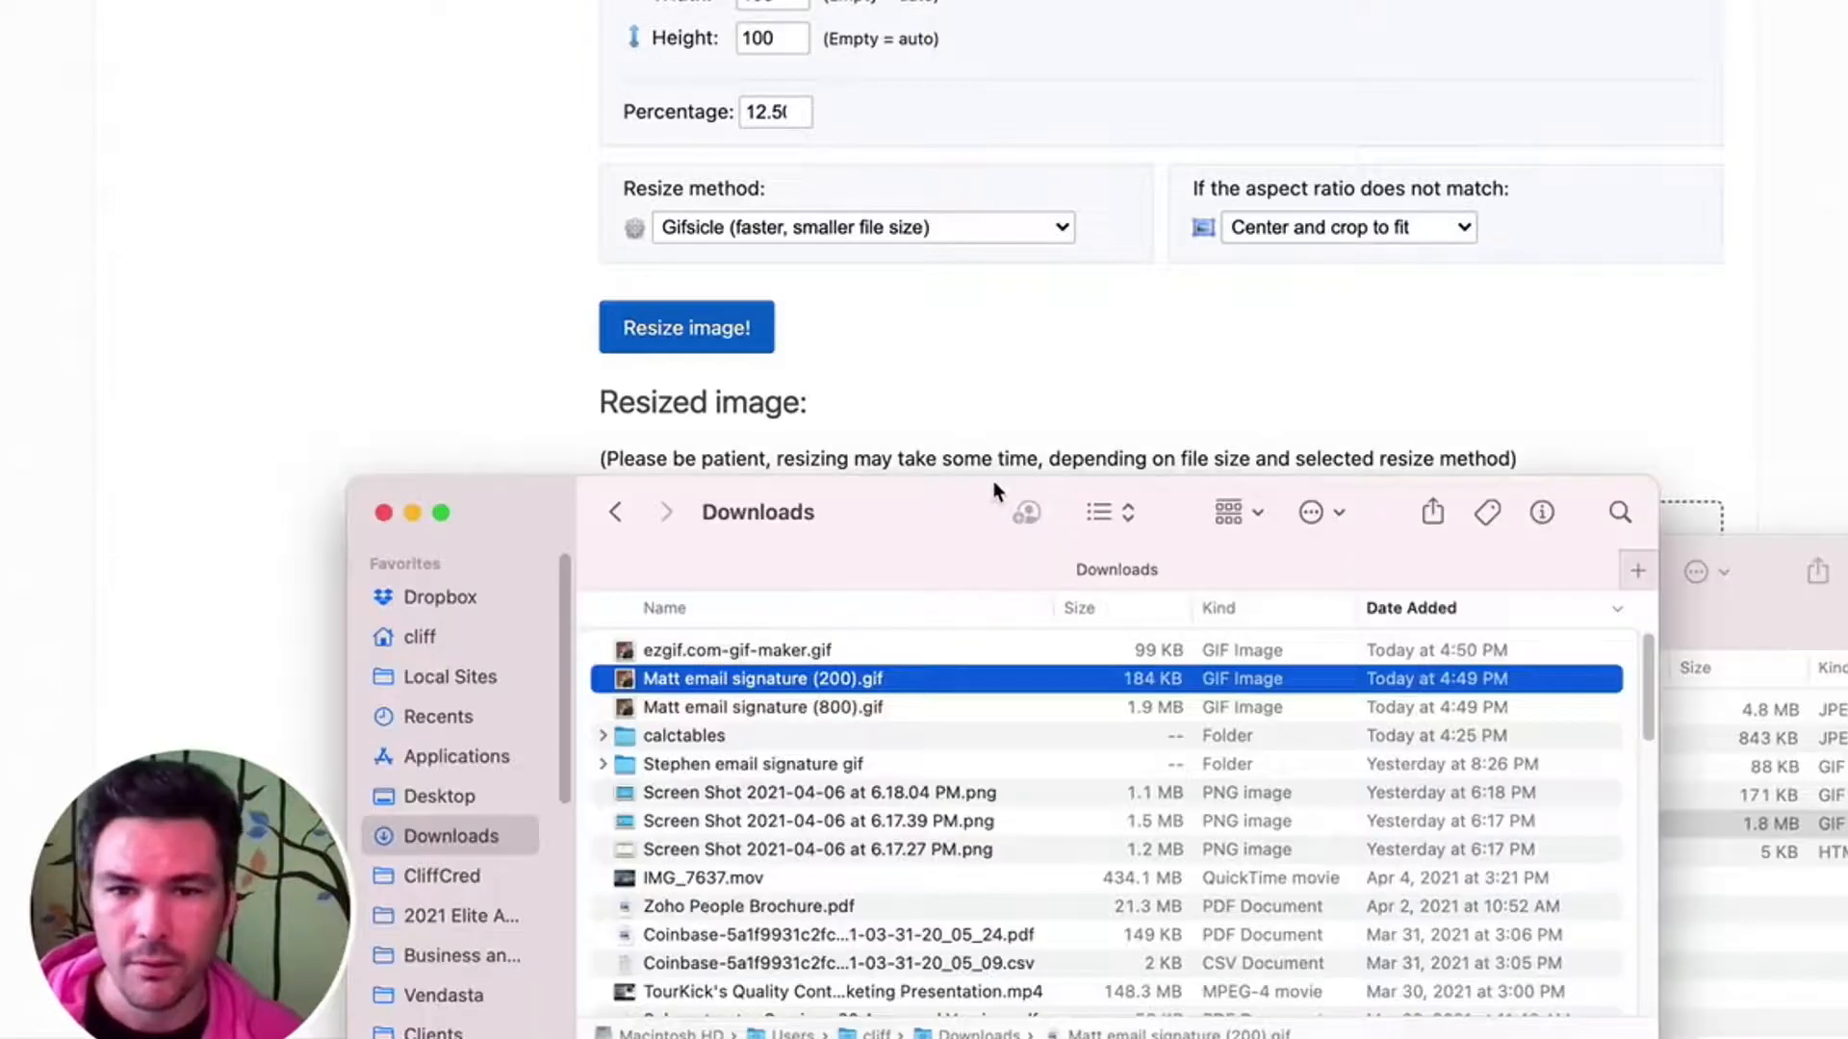
left_click(664, 650)
key("Return")
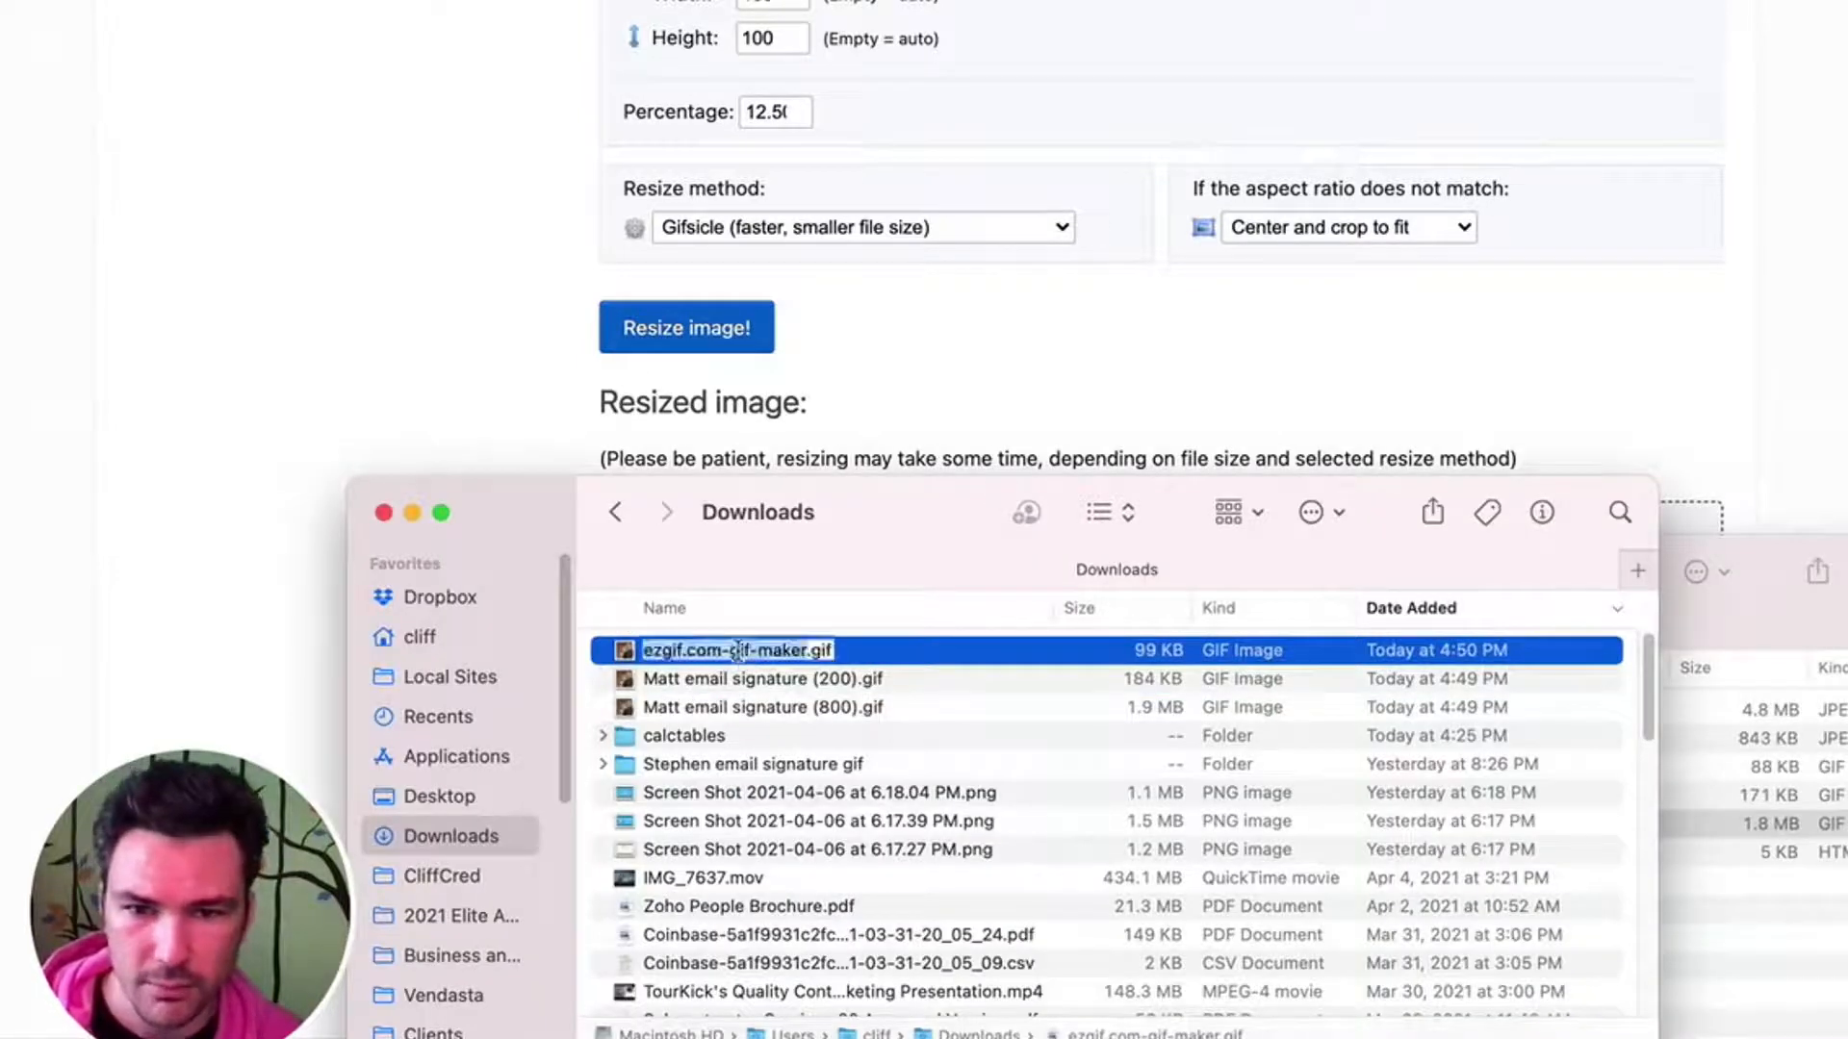
type("Matt email signature (800)")
key("Left")
key("Left")
key("Left")
key("BackSpace")
type("1")
key("Return")
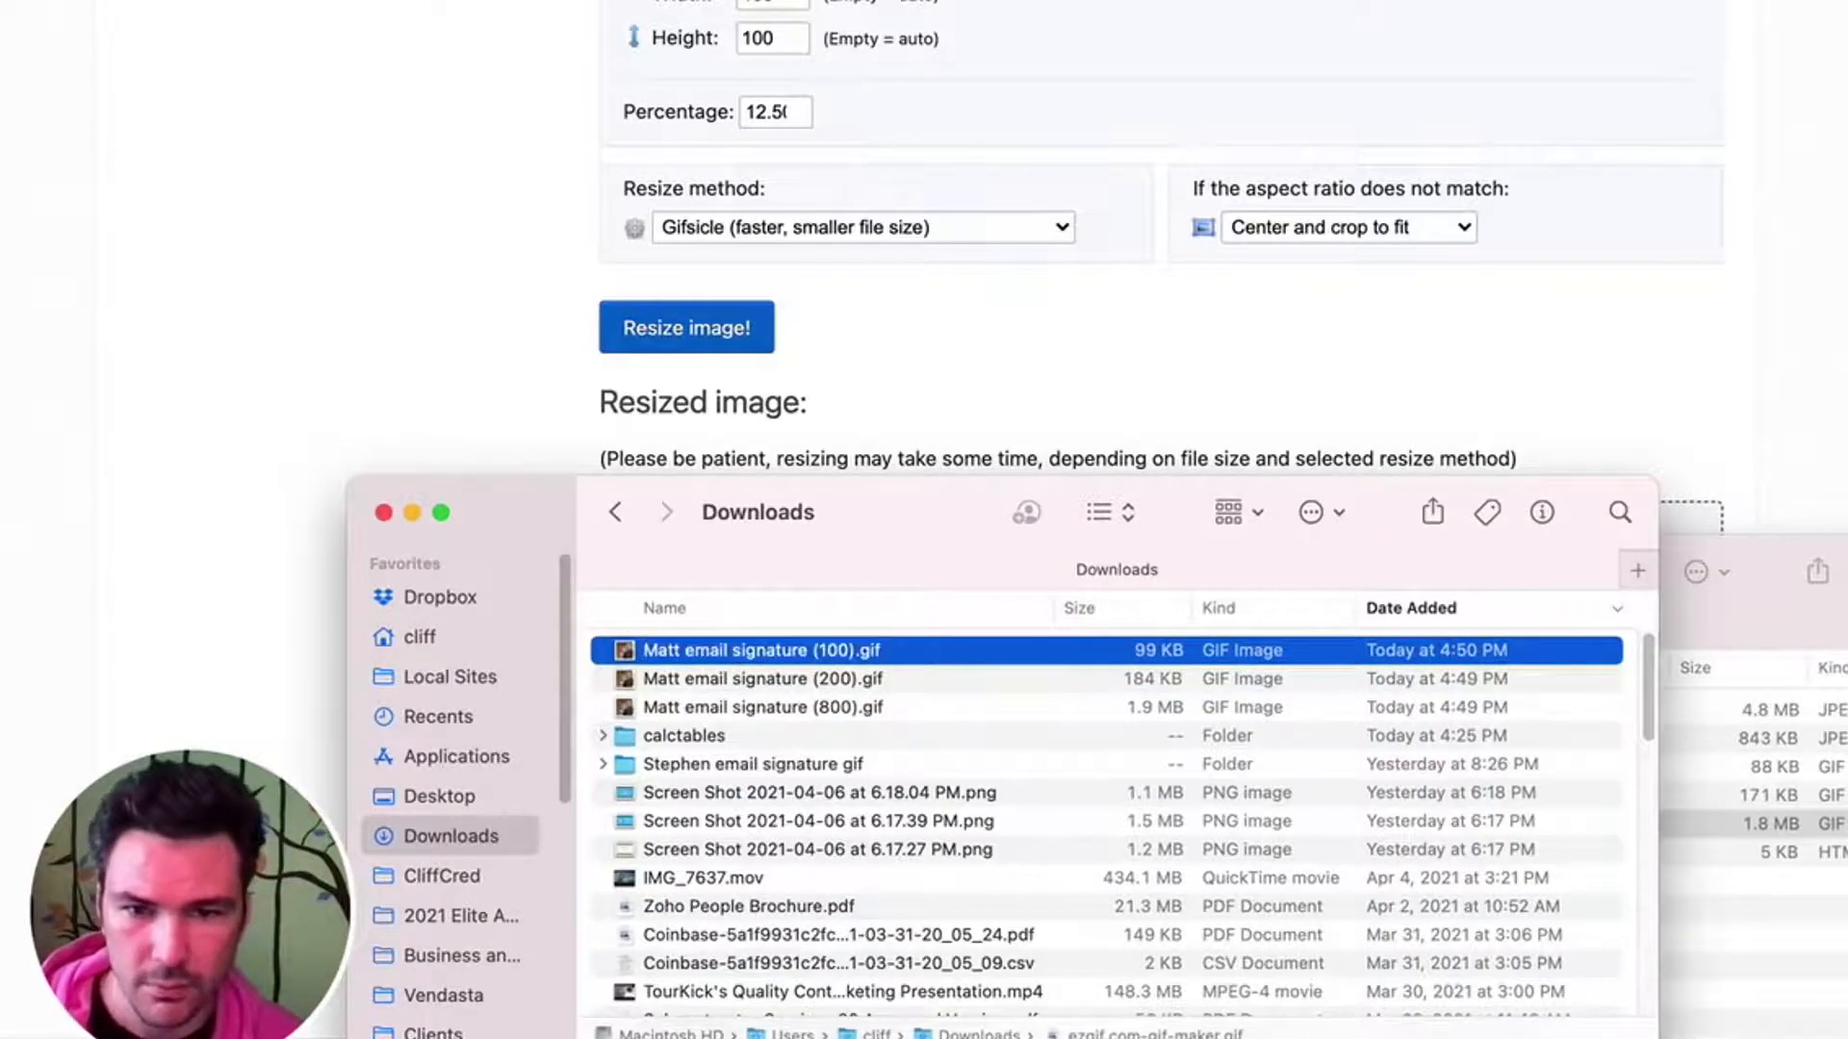
- Move the 100, 200 and 800 px GIFs from Downloads into the signature GIF folder, replacing the old versions, and close the Downloads window
left_click(817, 709, "shift")
left_click_drag(816, 710, 1792, 982)
left_click(1069, 260)
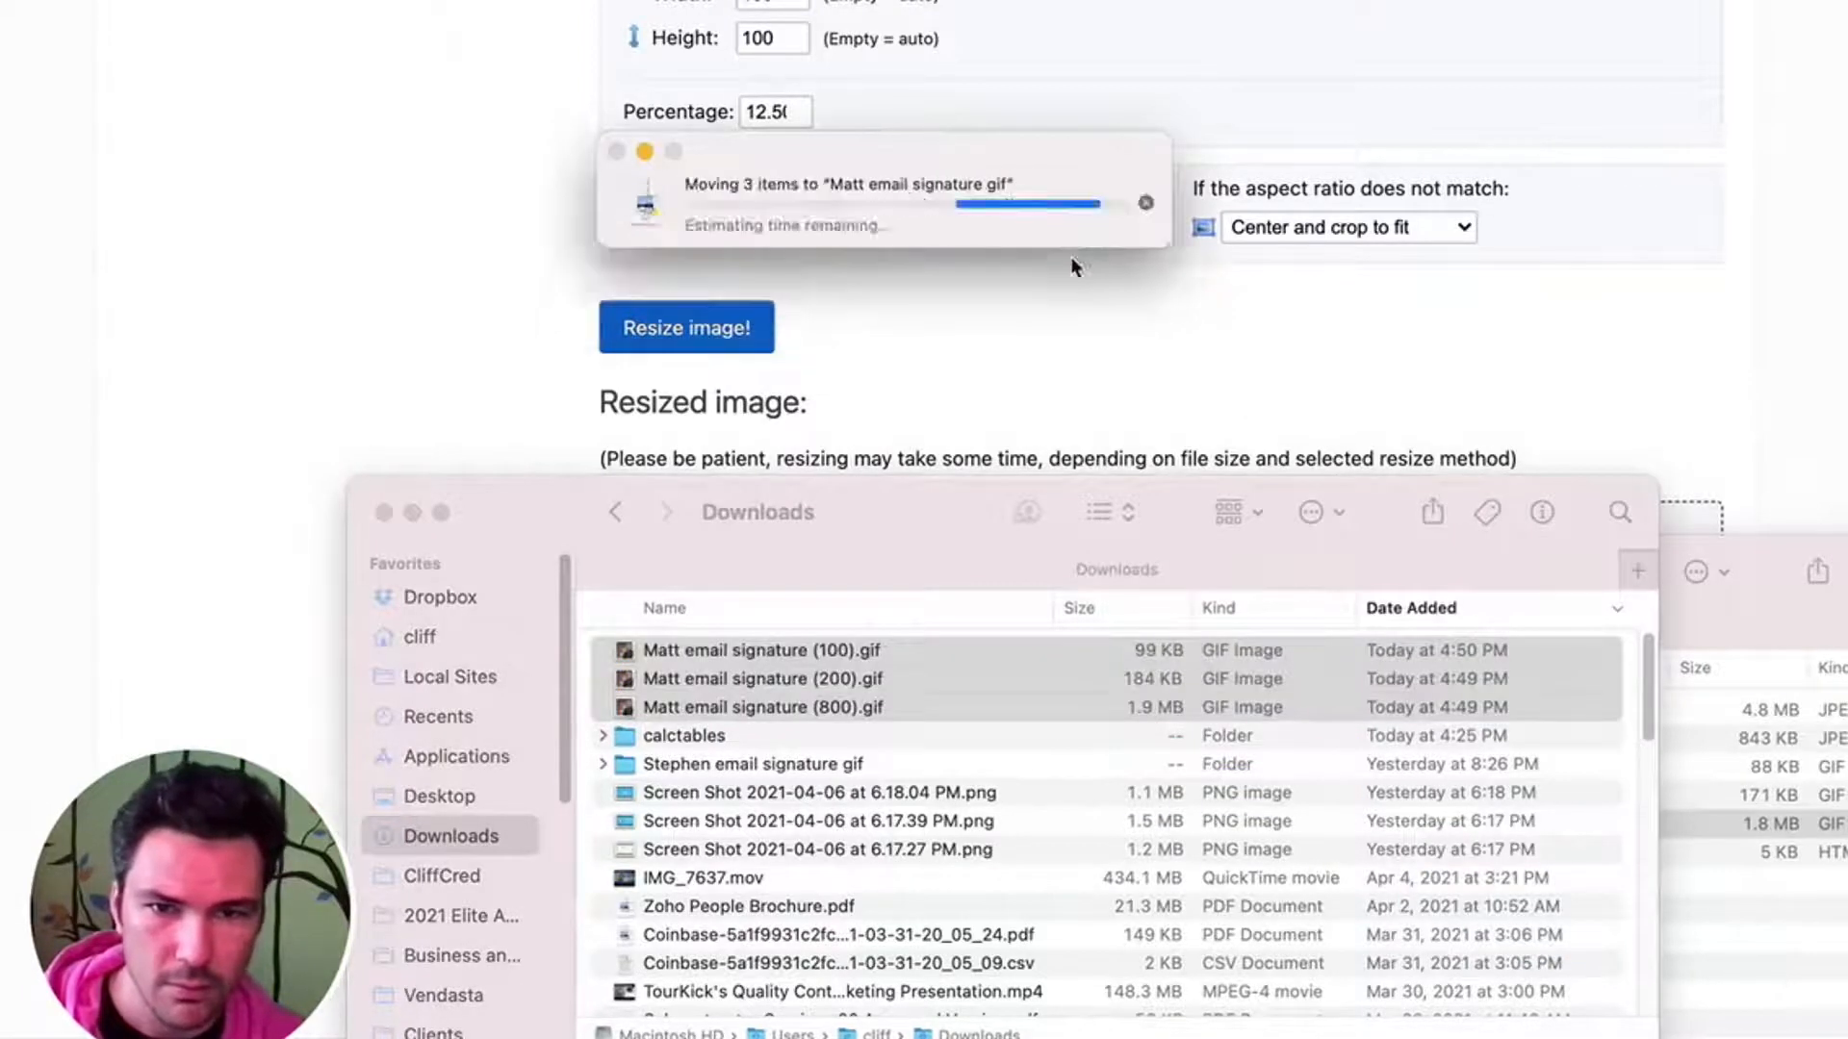
left_click(961, 794)
key("super+w")
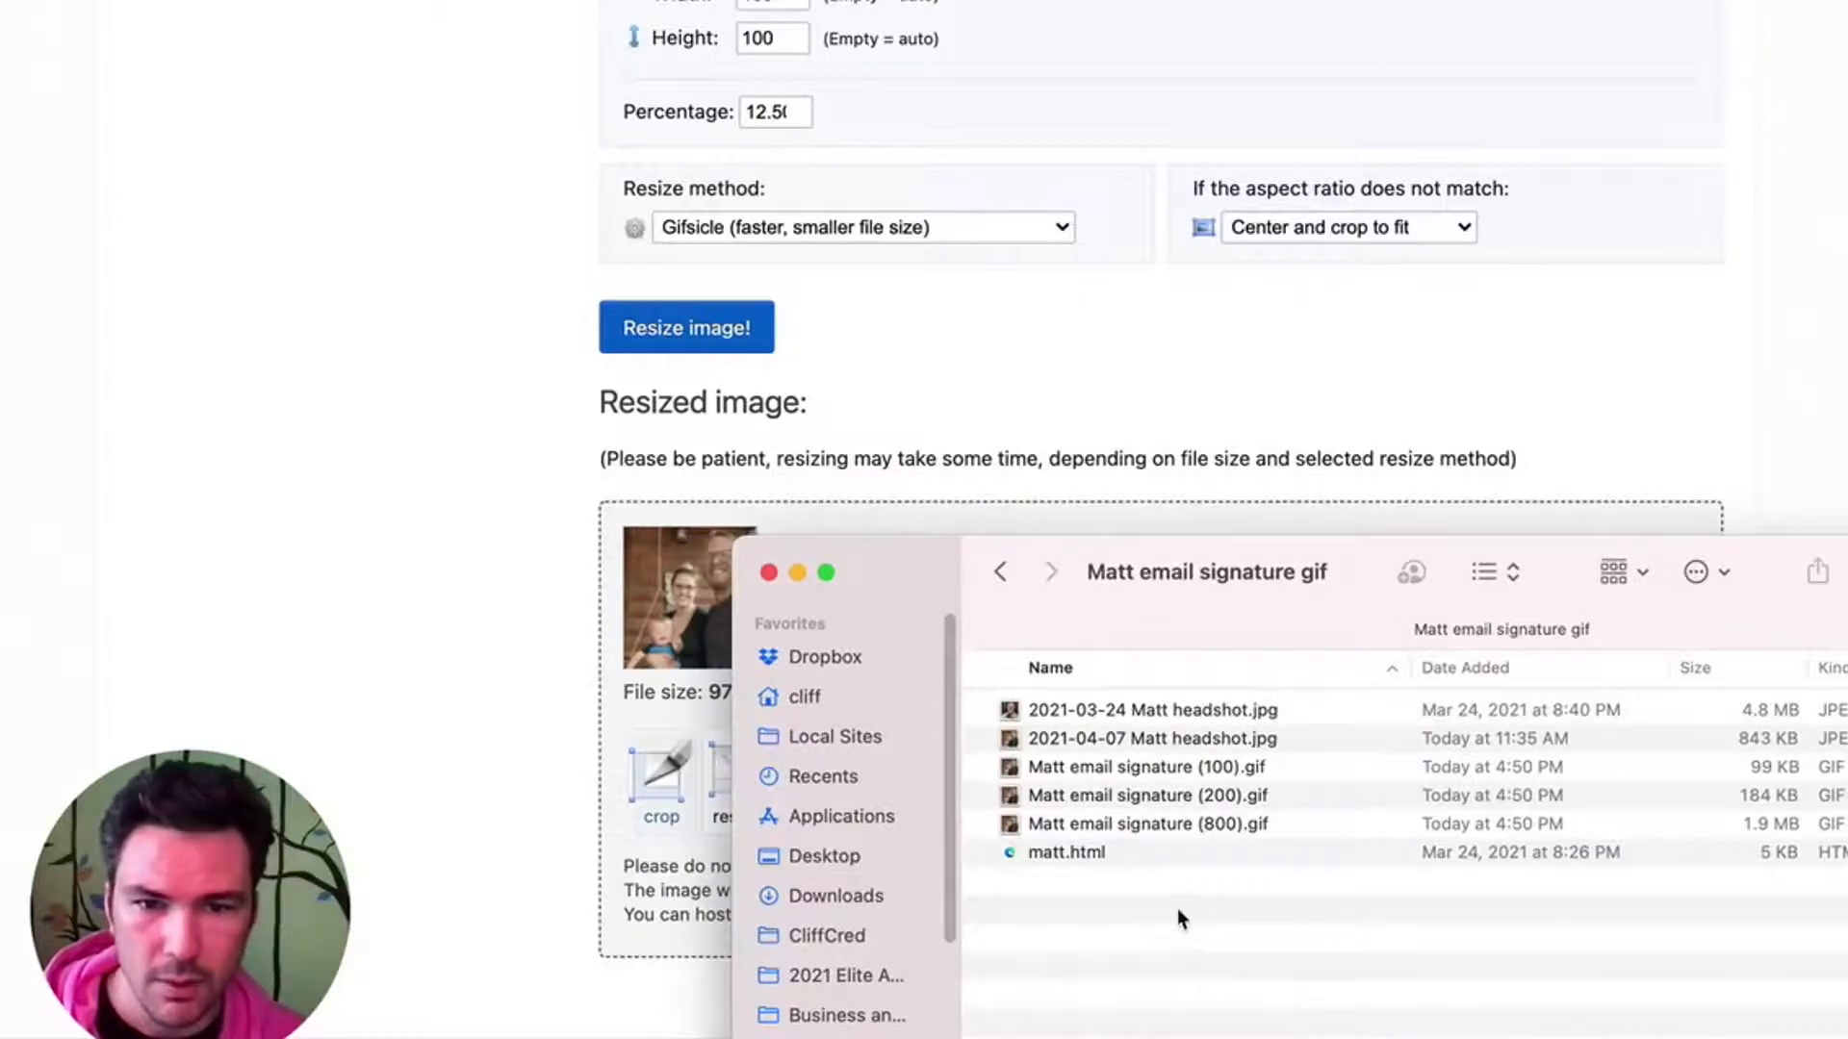
- Switch to the WiseStamp signature editor and review the GreenPro signature's details and social profiles
left_click(1151, 459)
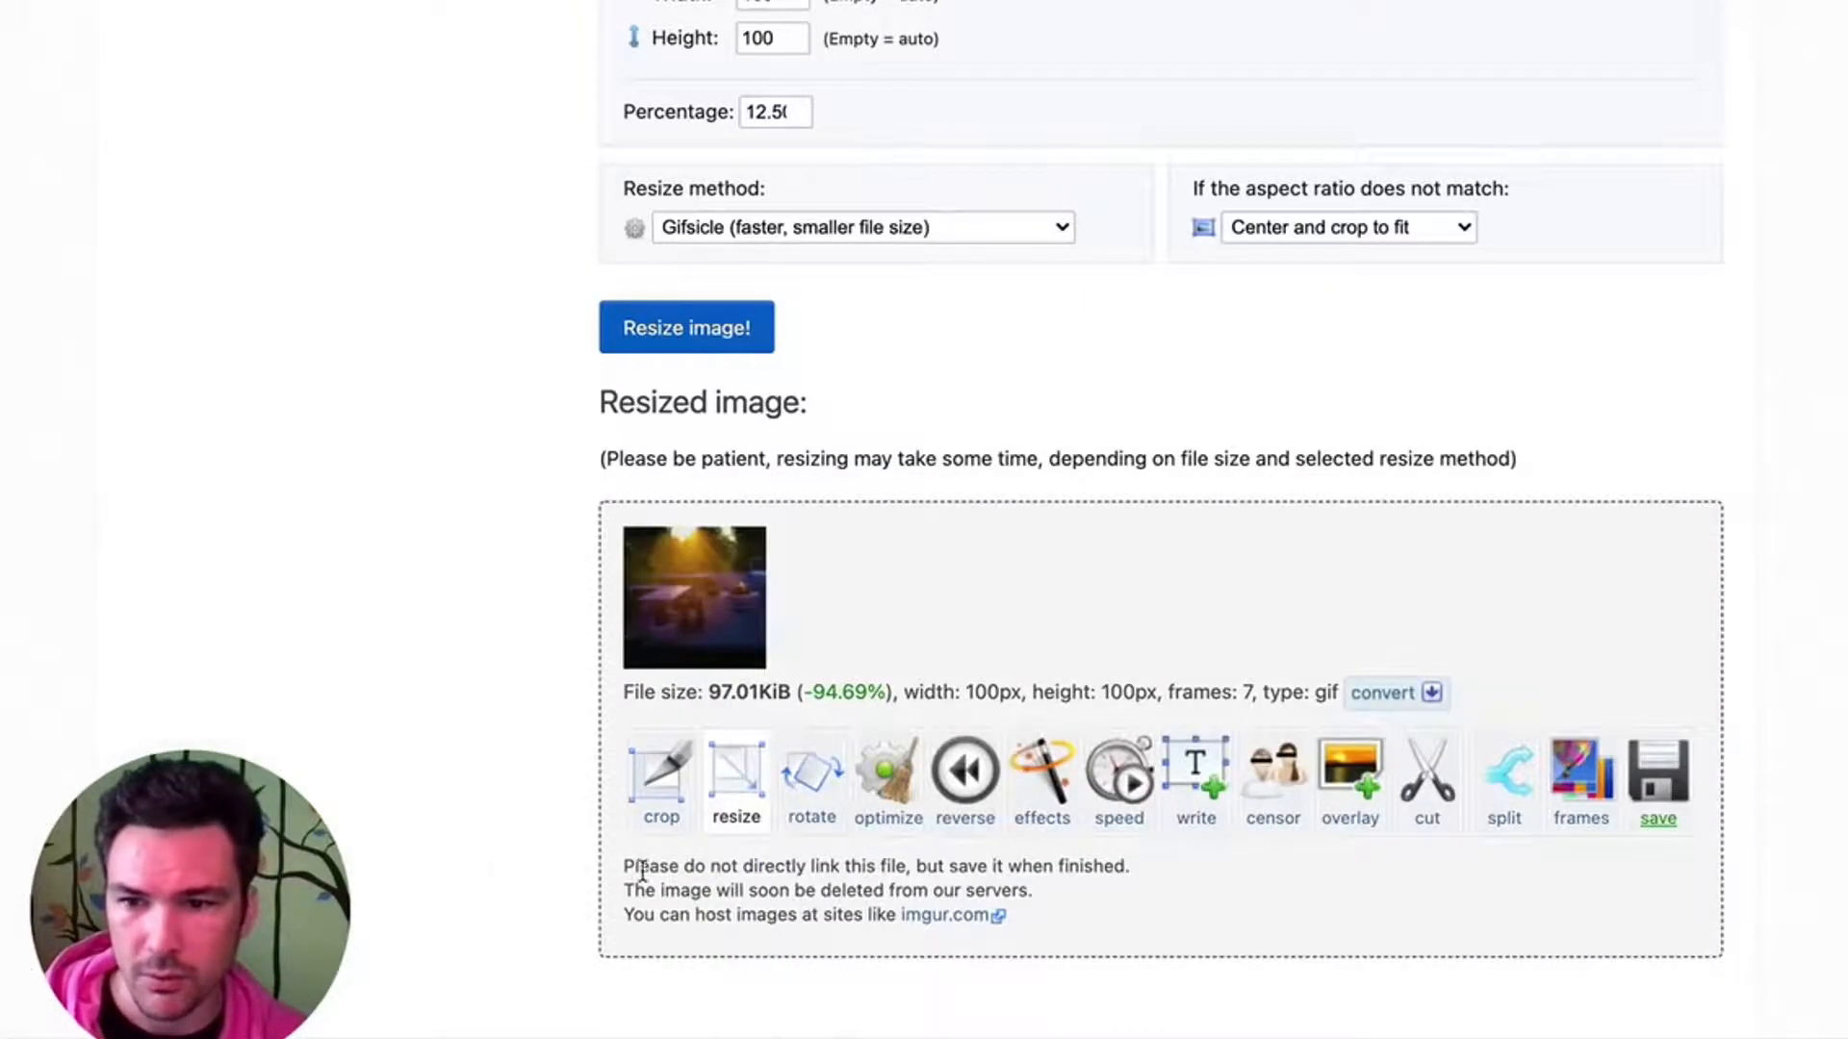
scroll(19, 881, "down", 2)
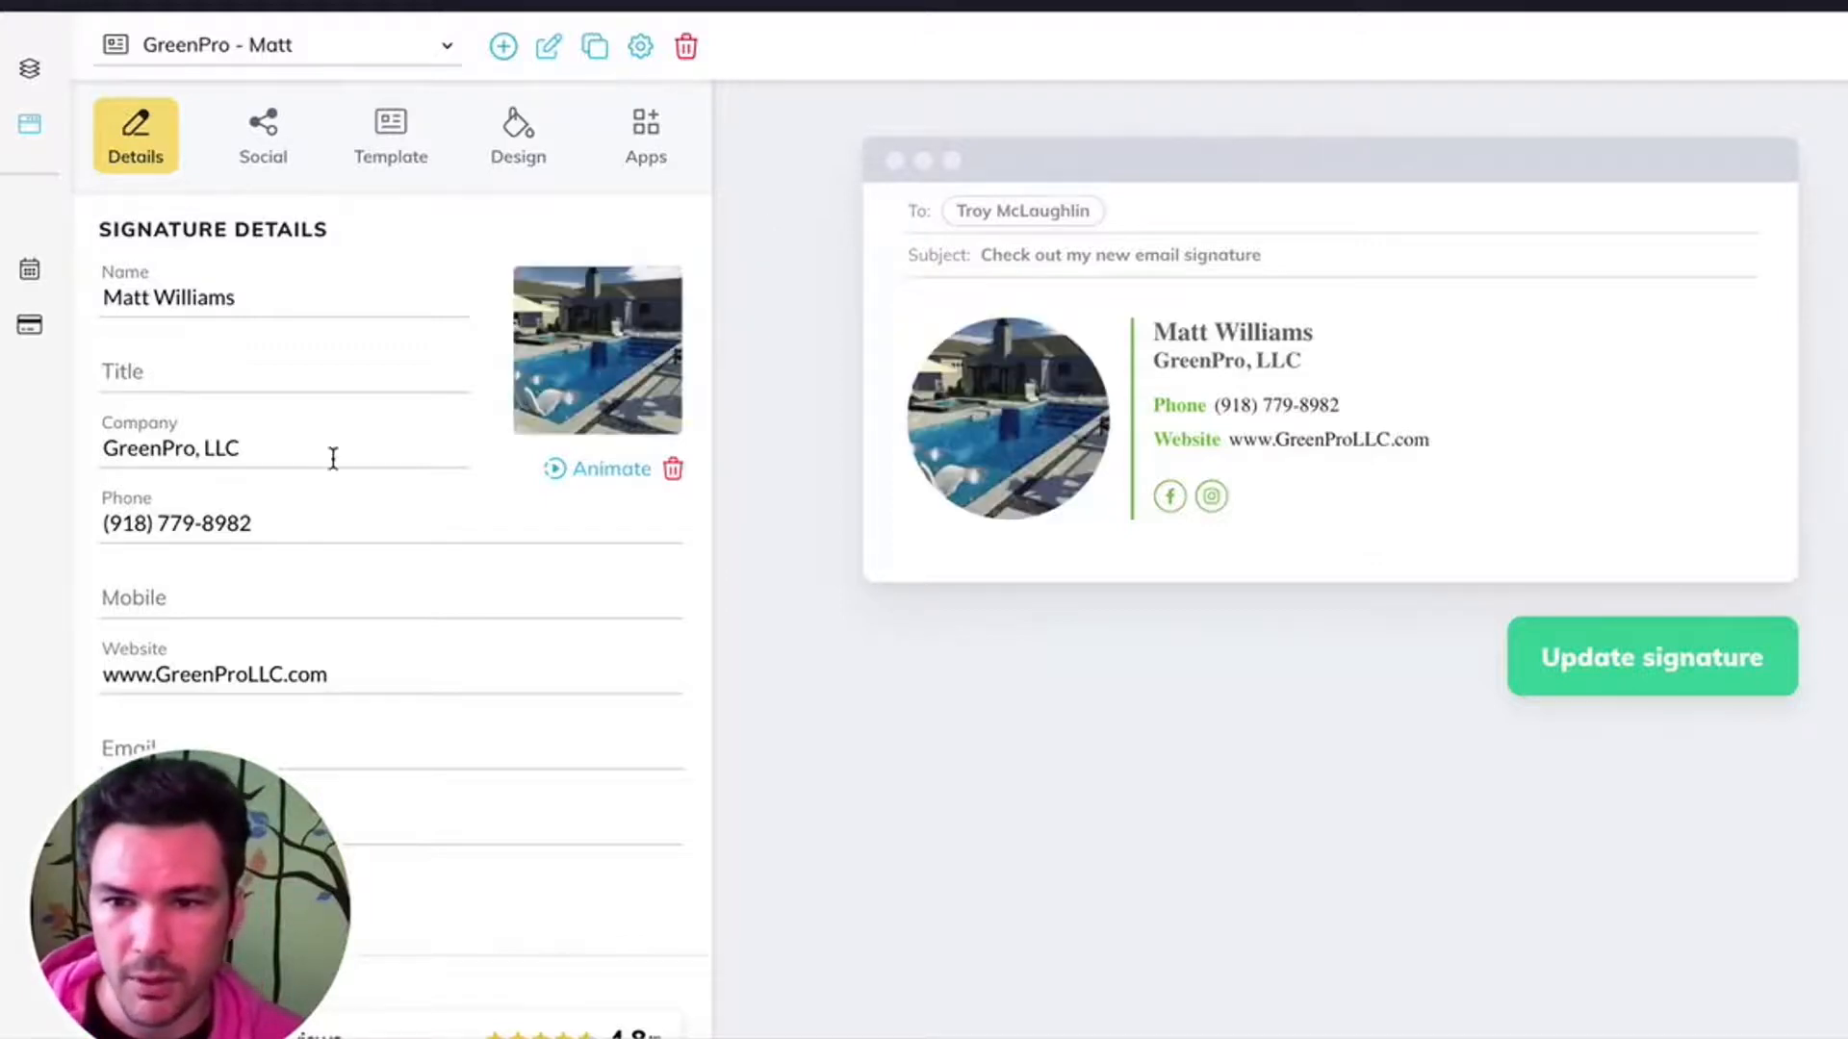
scroll(341, 486, "down", 2)
scroll(346, 491, "up", 3)
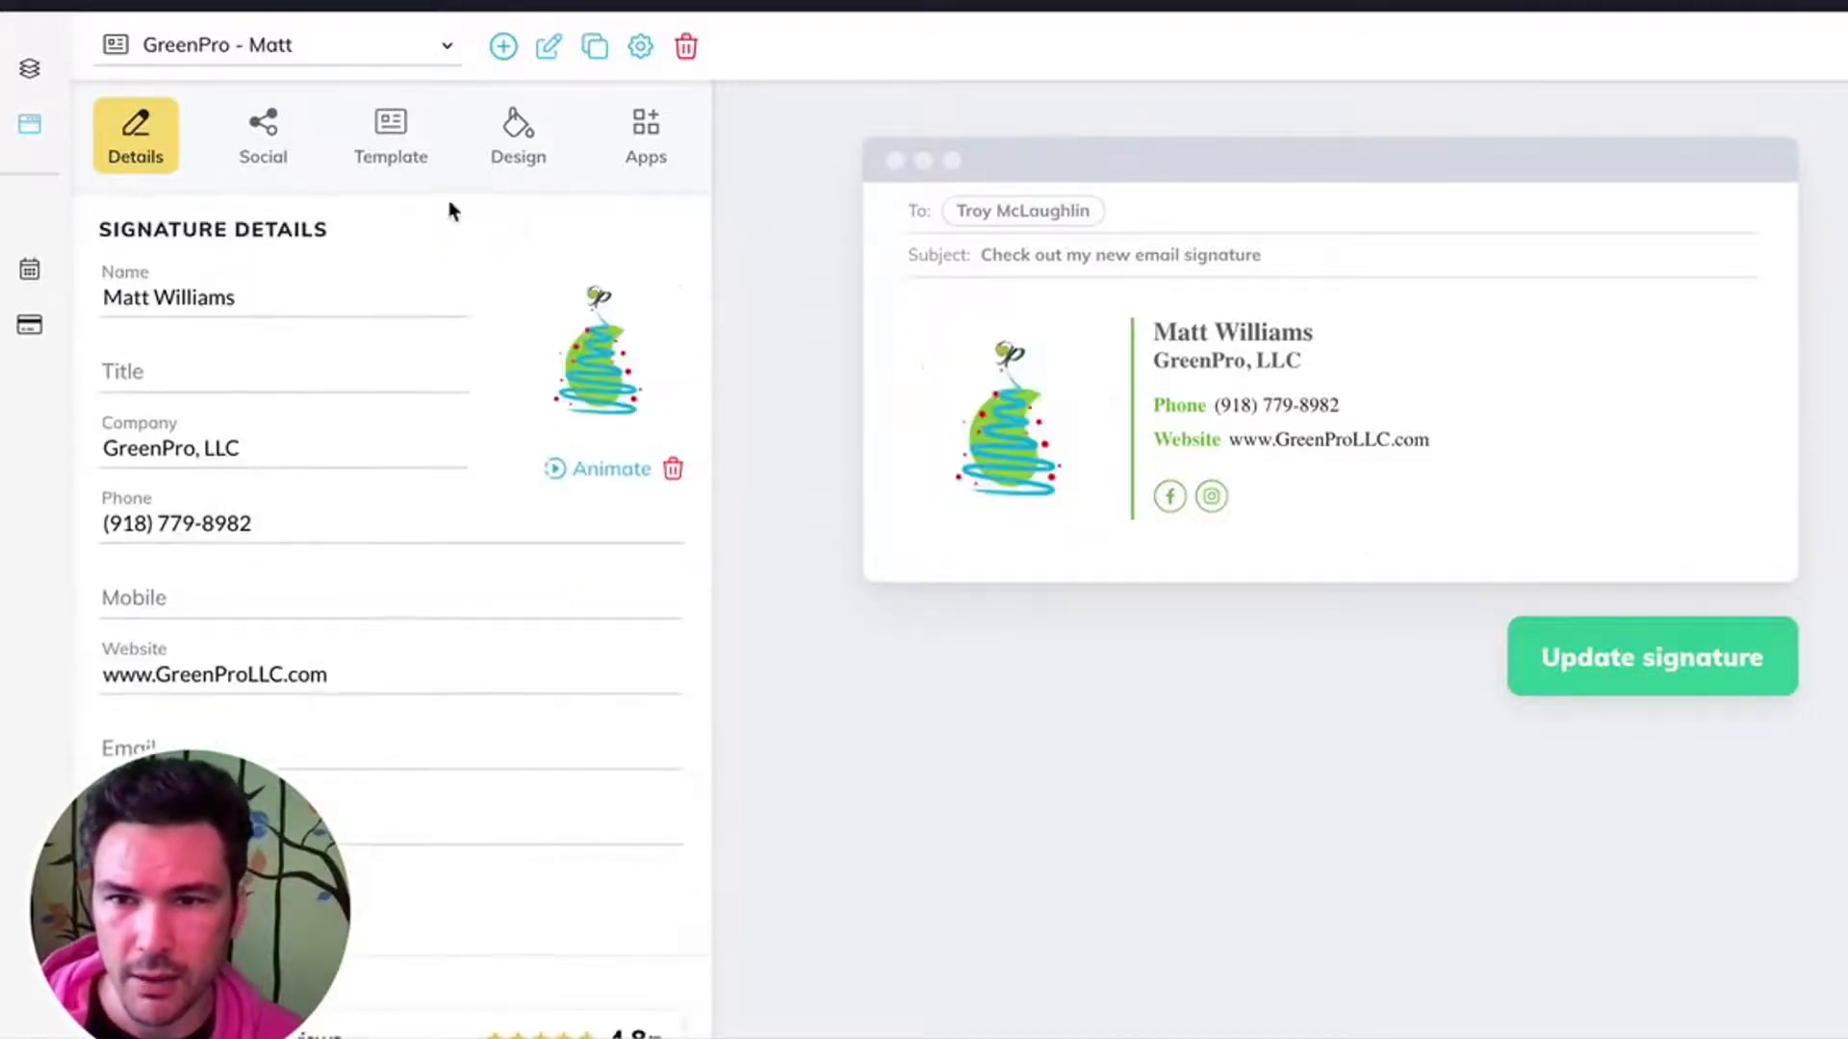
left_click(250, 137)
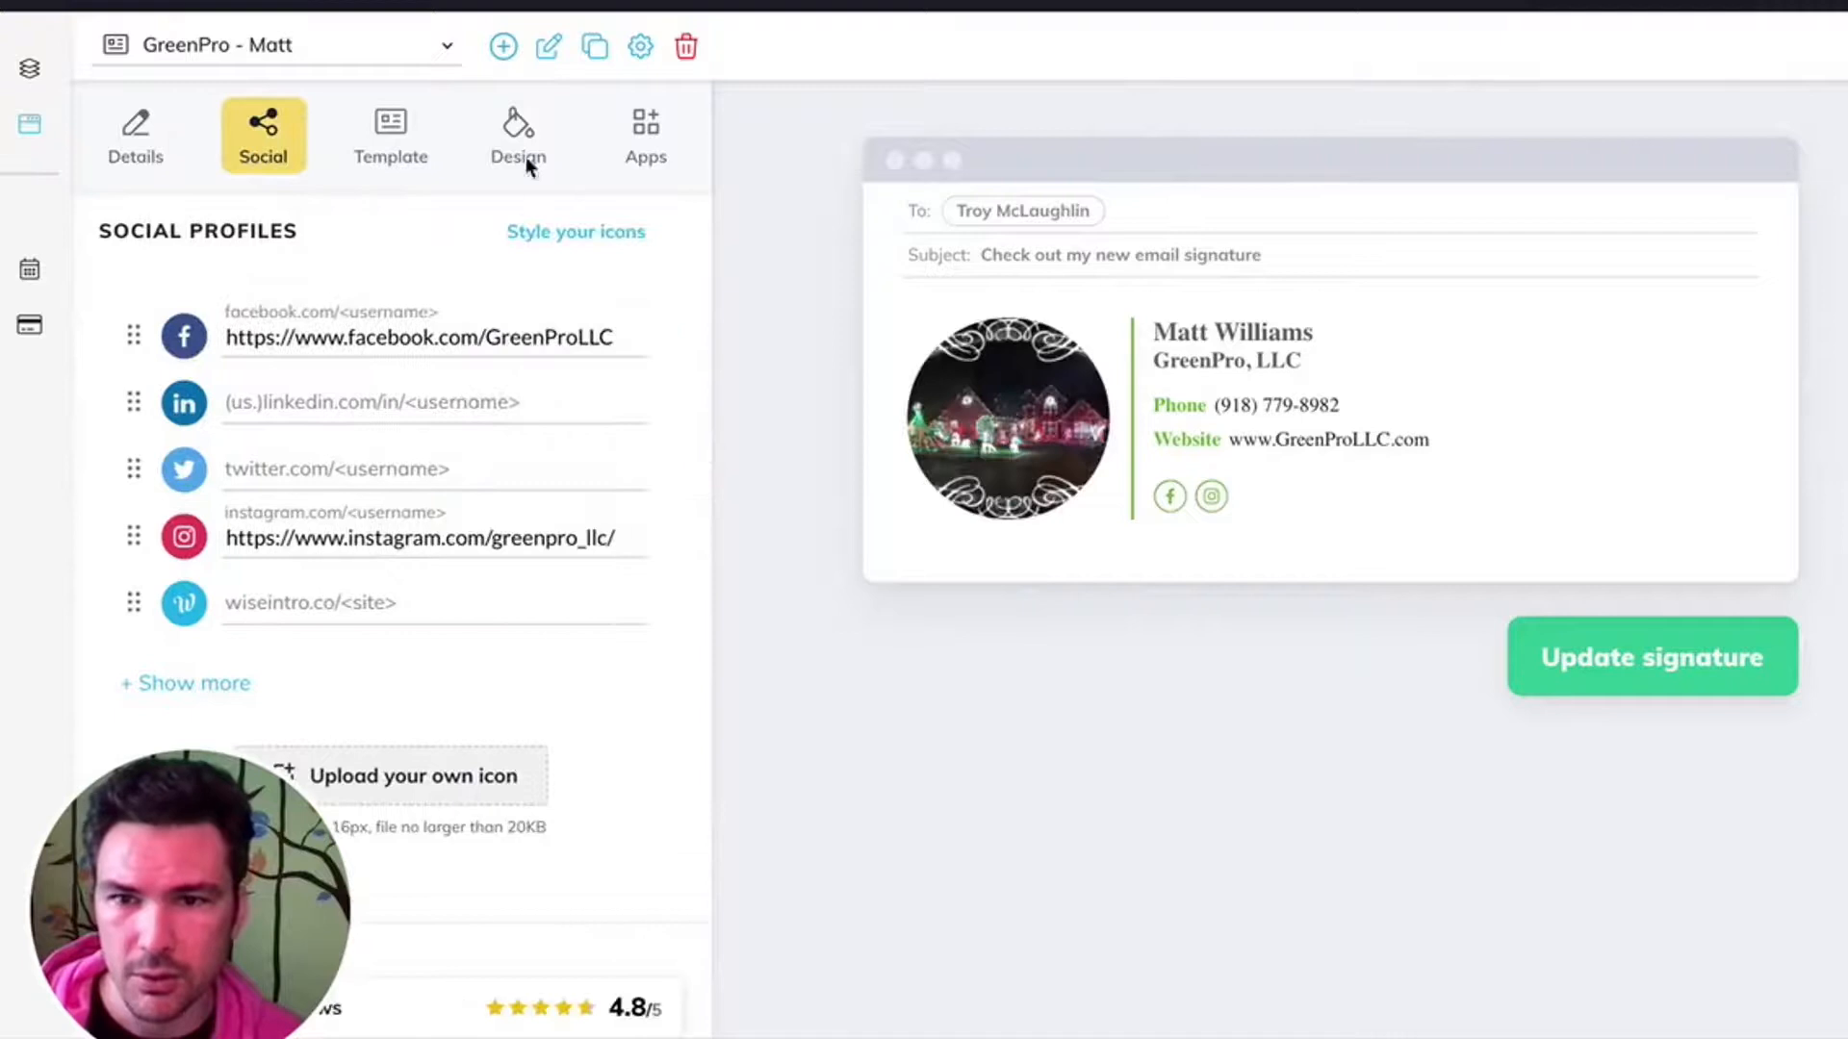
left_click(143, 146)
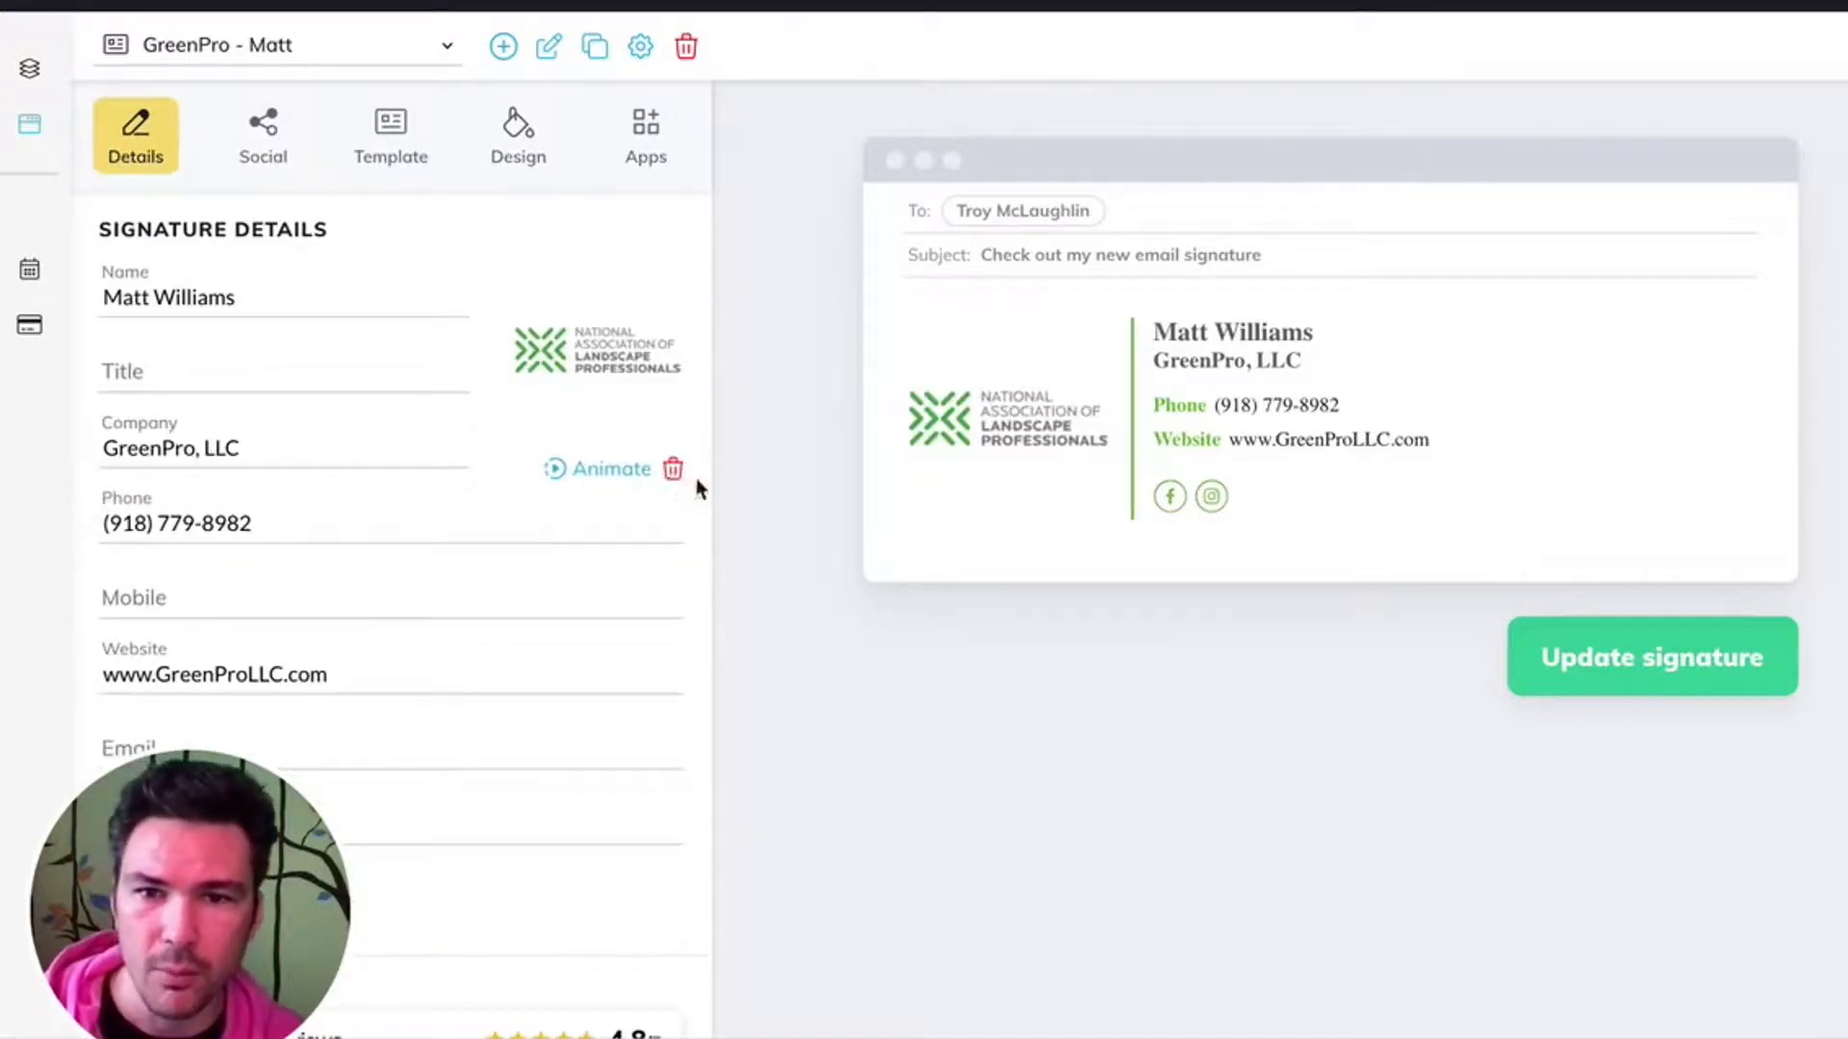
- Upload the (200).gif file from the signature GIF folder as the signature's photo, keeping the full uncropped image
left_click(618, 361)
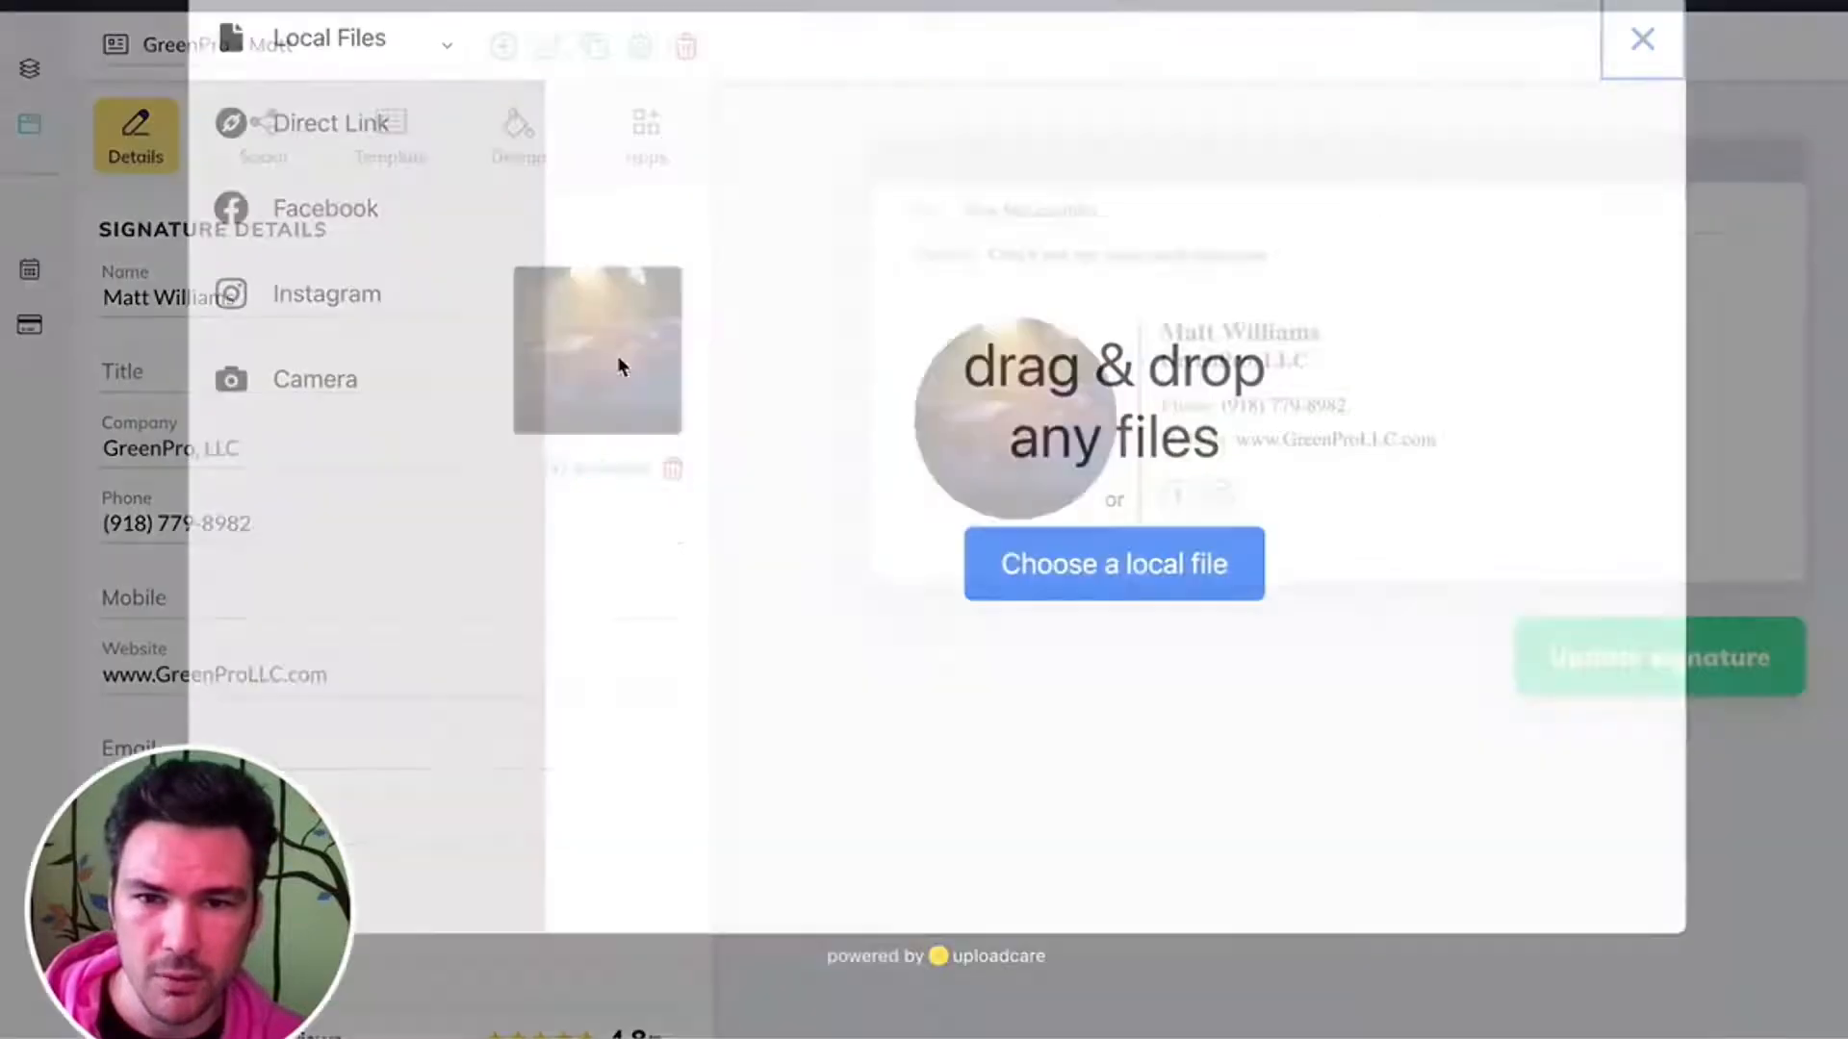
left_click(1114, 563)
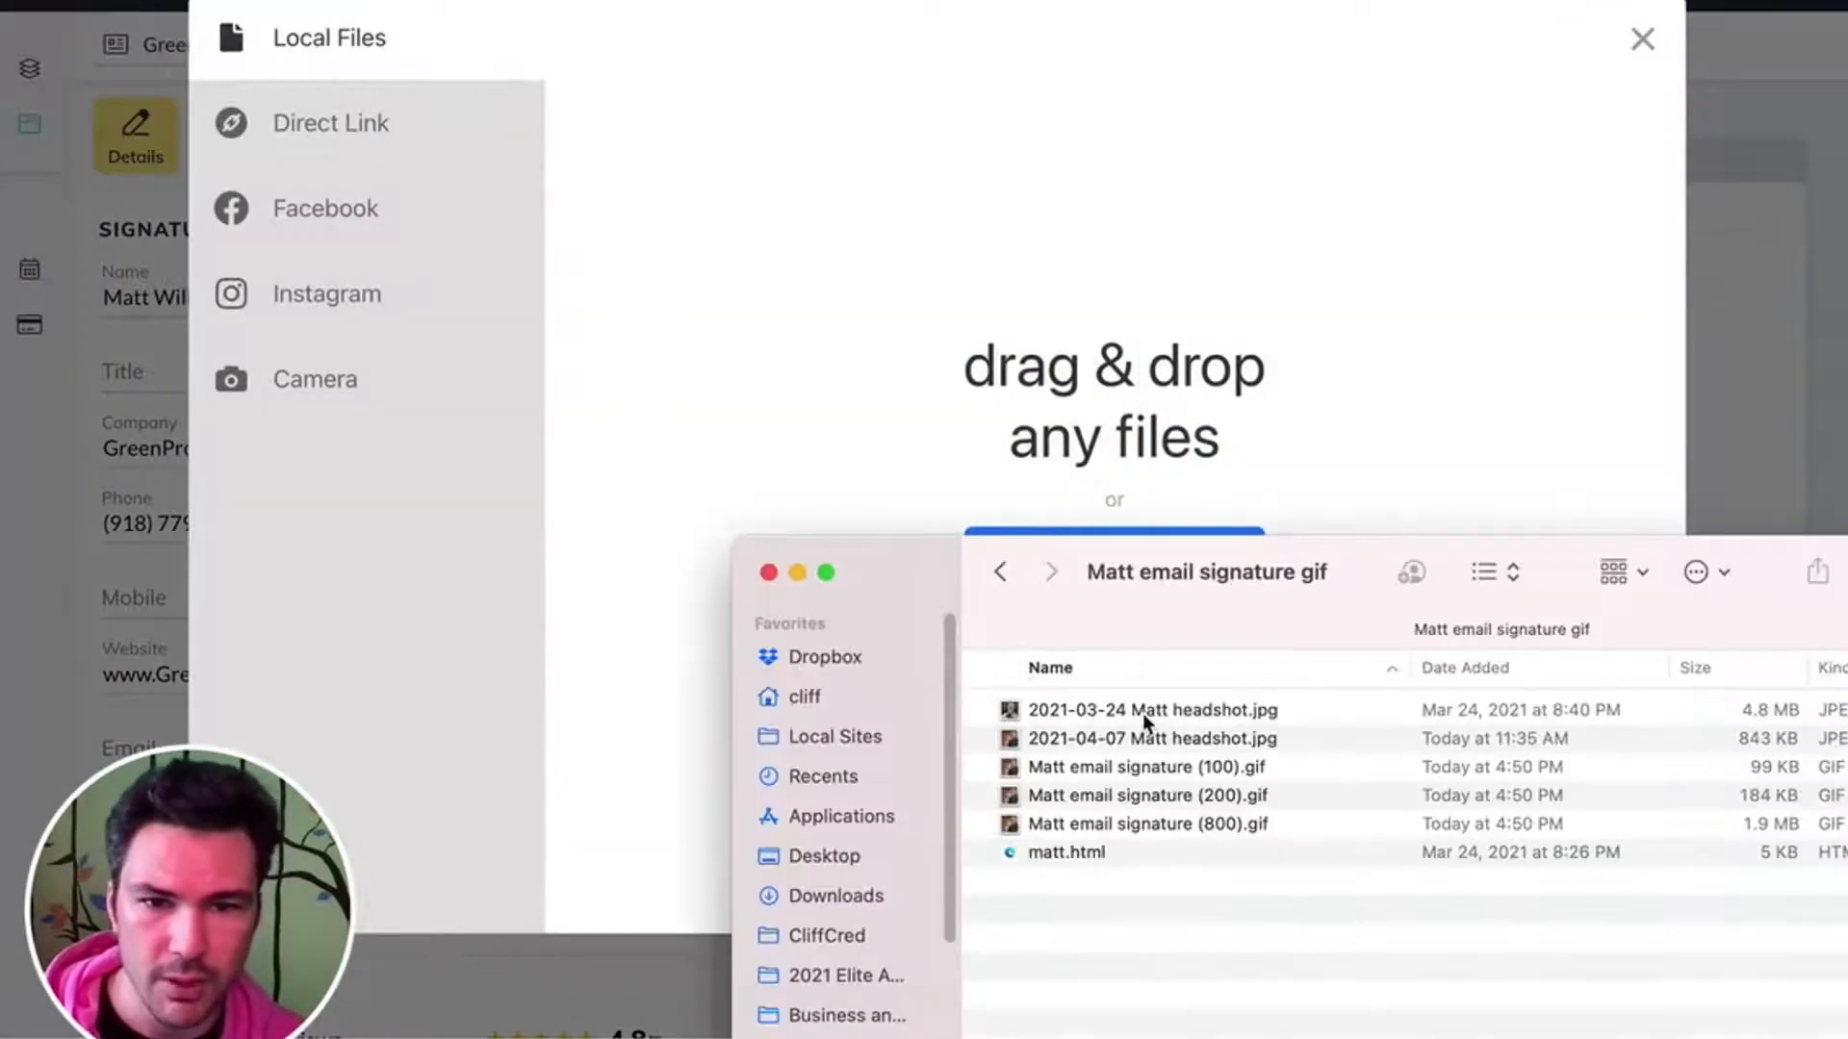
left_click(1156, 737)
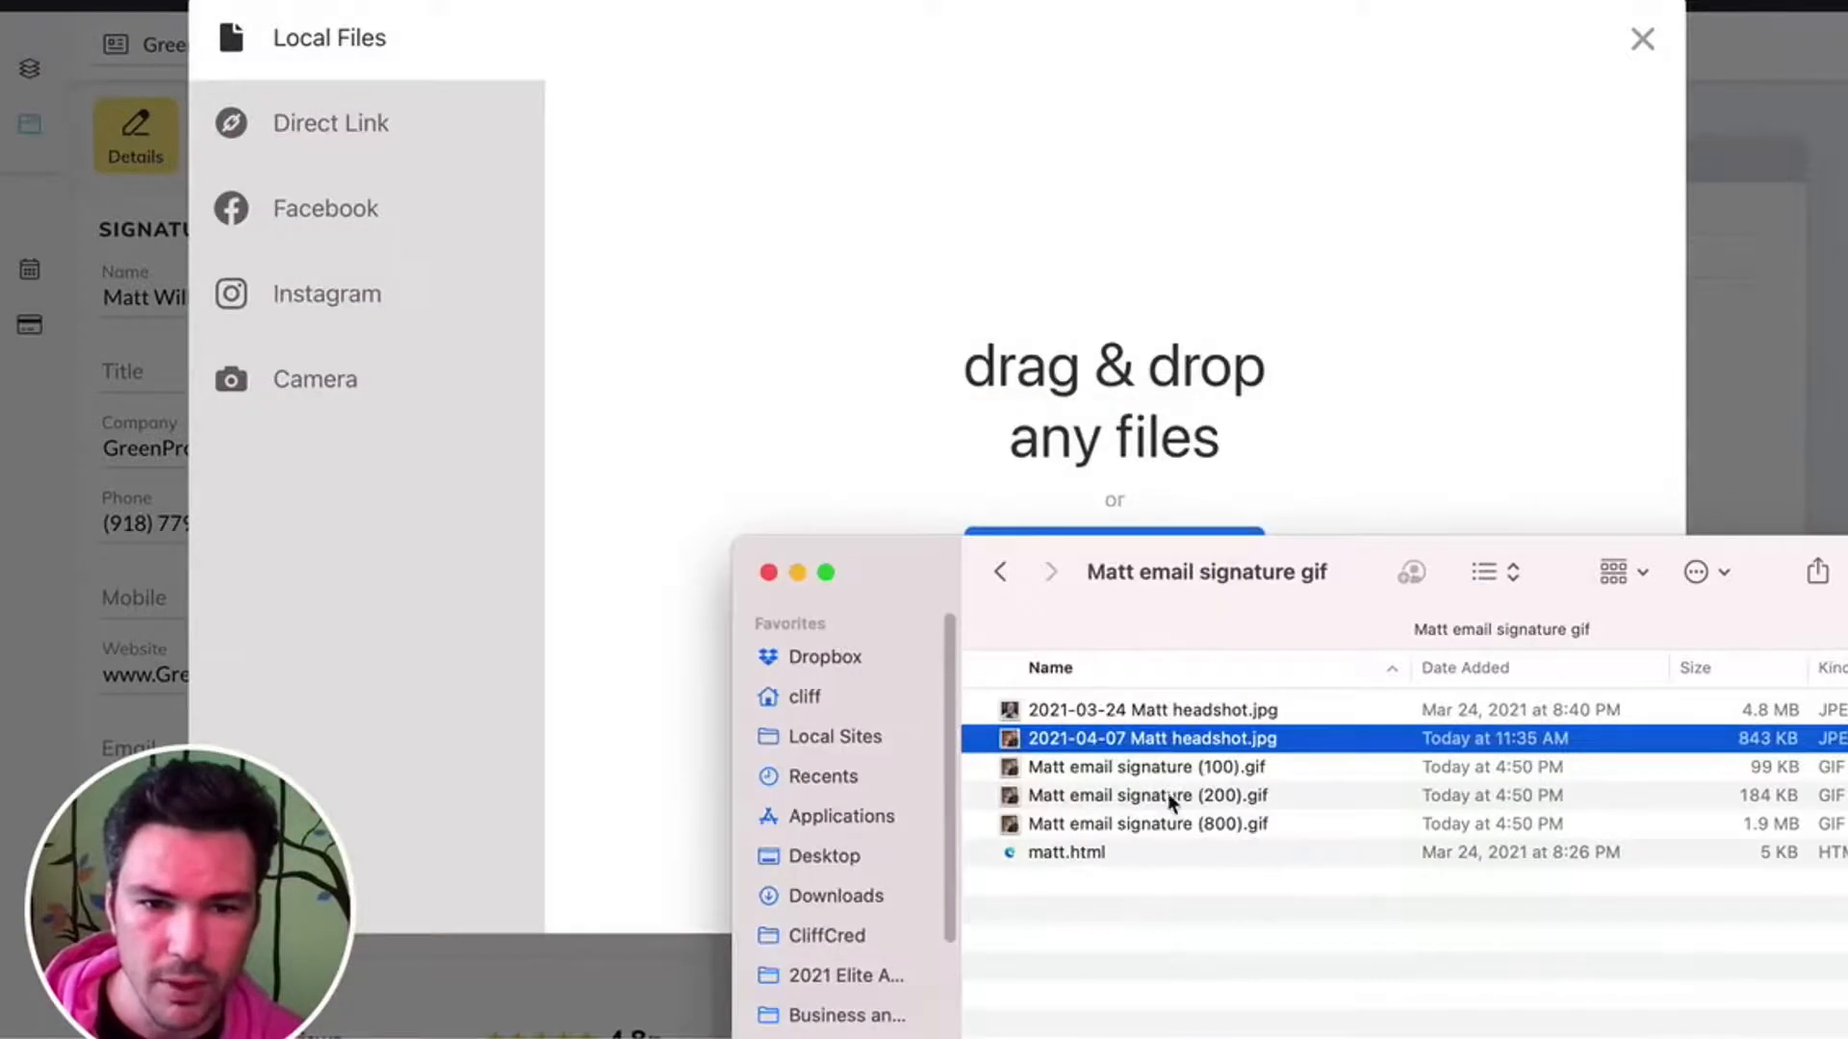
left_click(1134, 794)
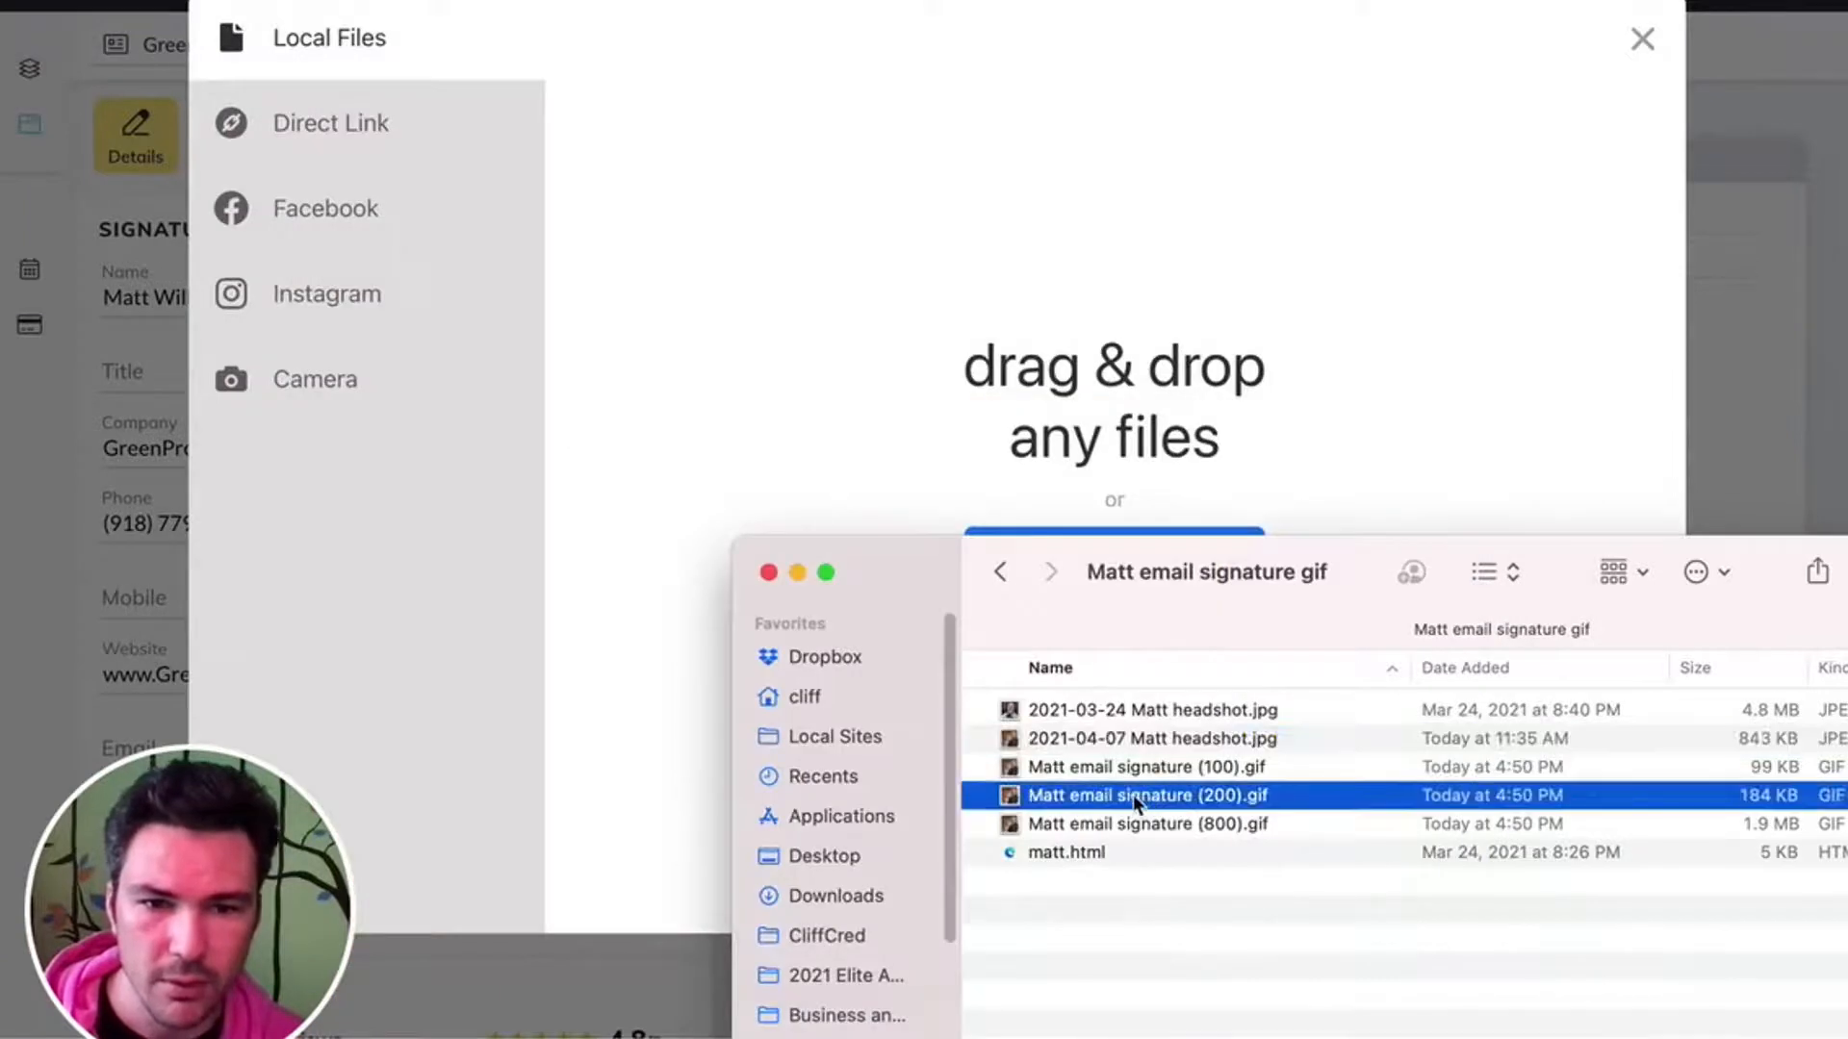
left_click_drag(1134, 794, 1136, 351)
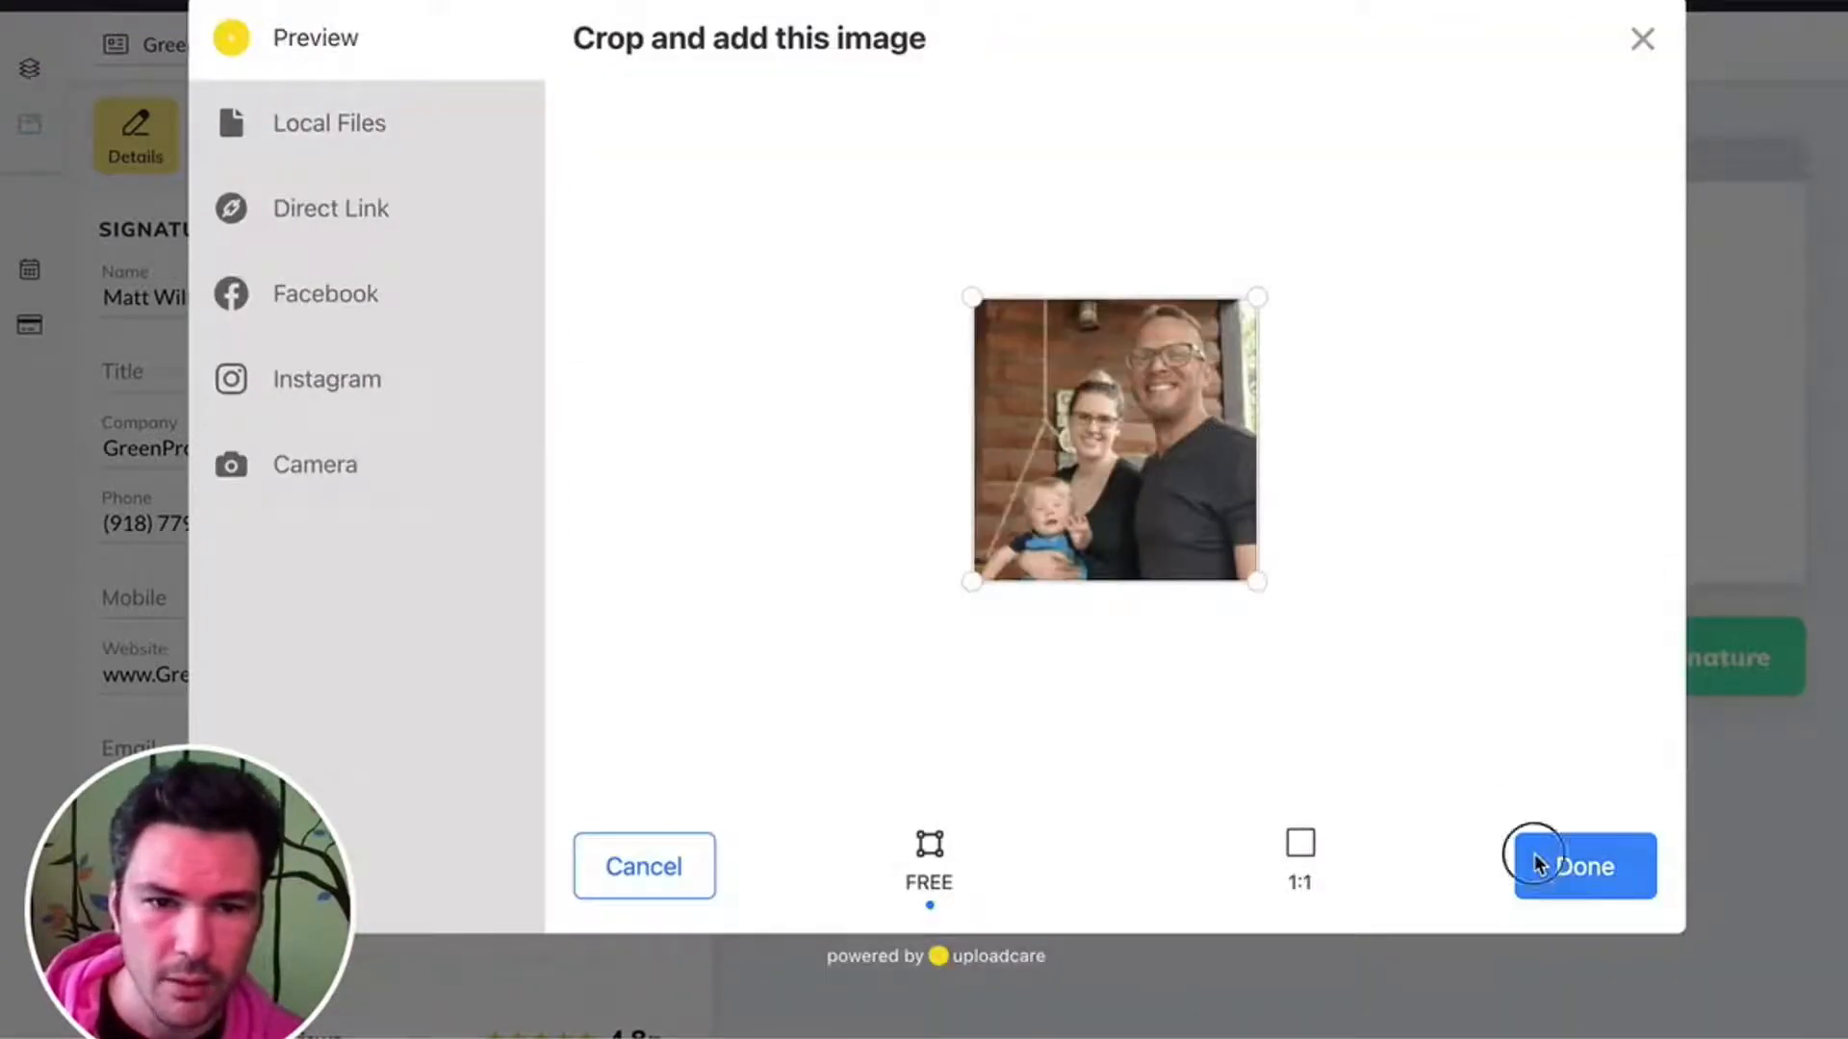
left_click(1540, 859)
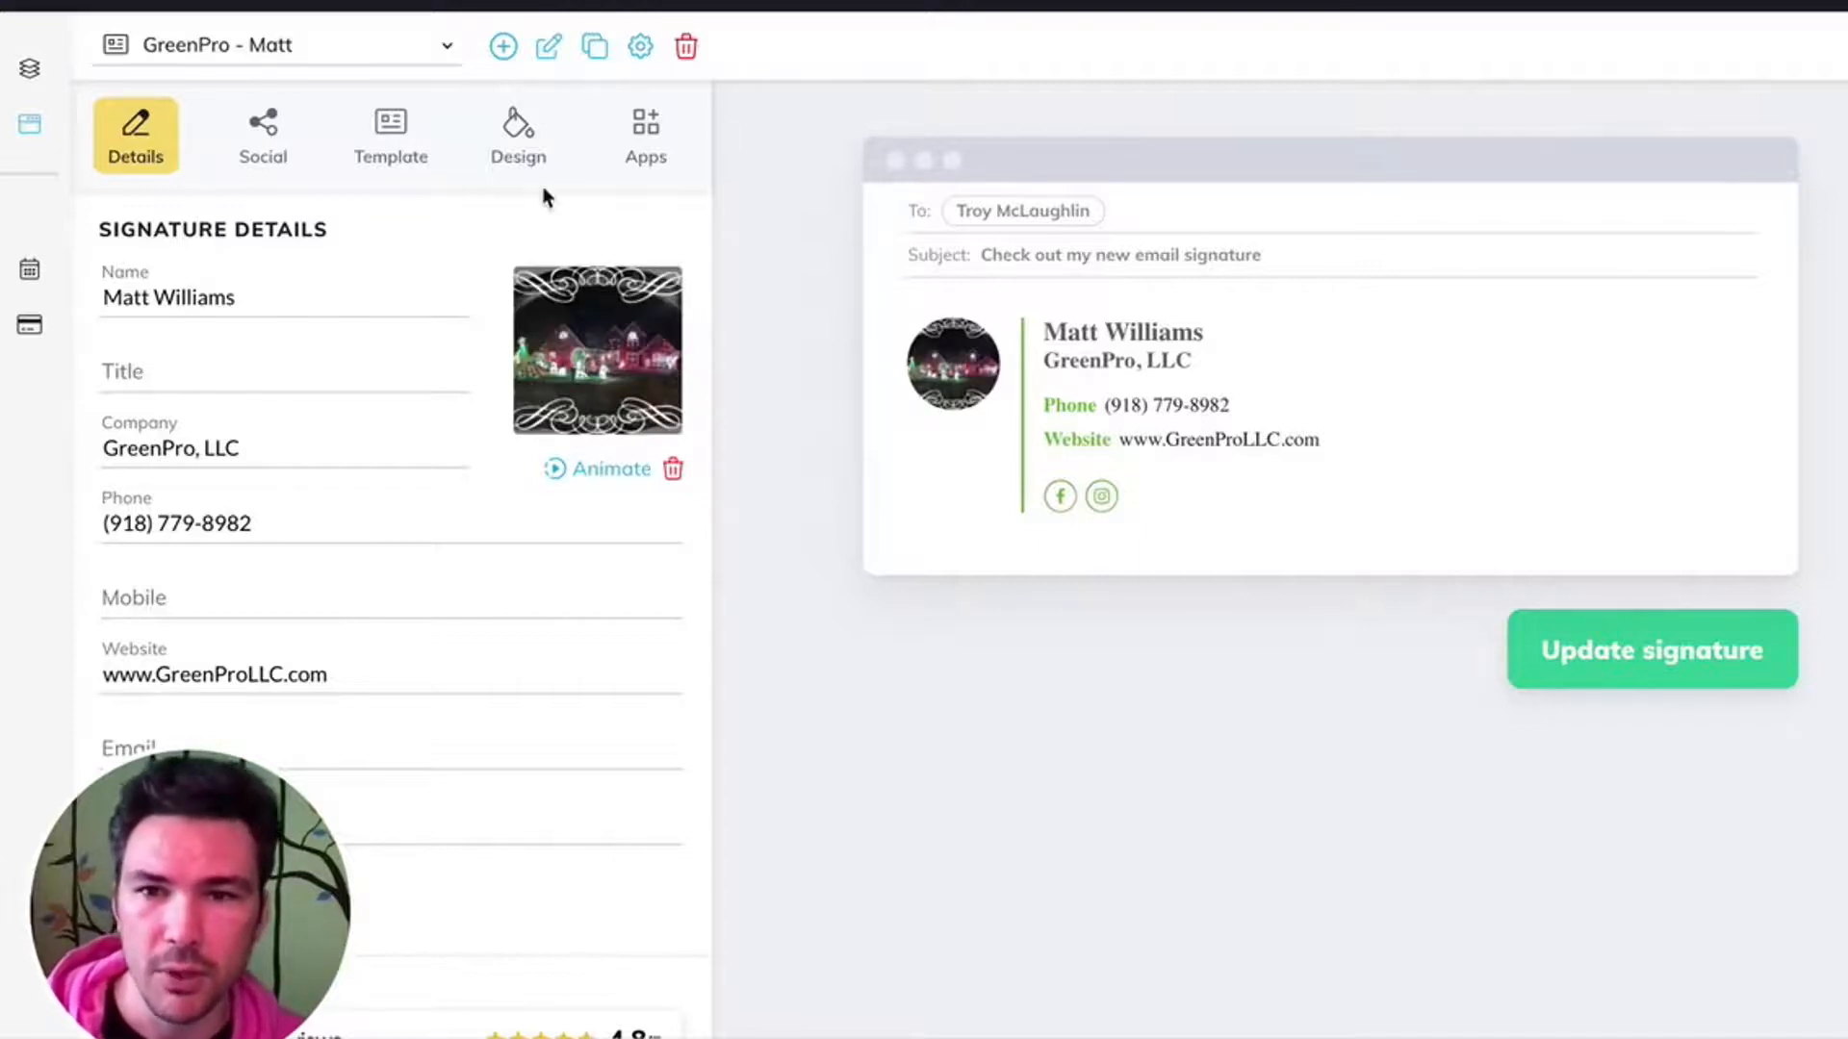
- Enlarge the signature's photo to about two thirds of the size range in the design settings
left_click(525, 120)
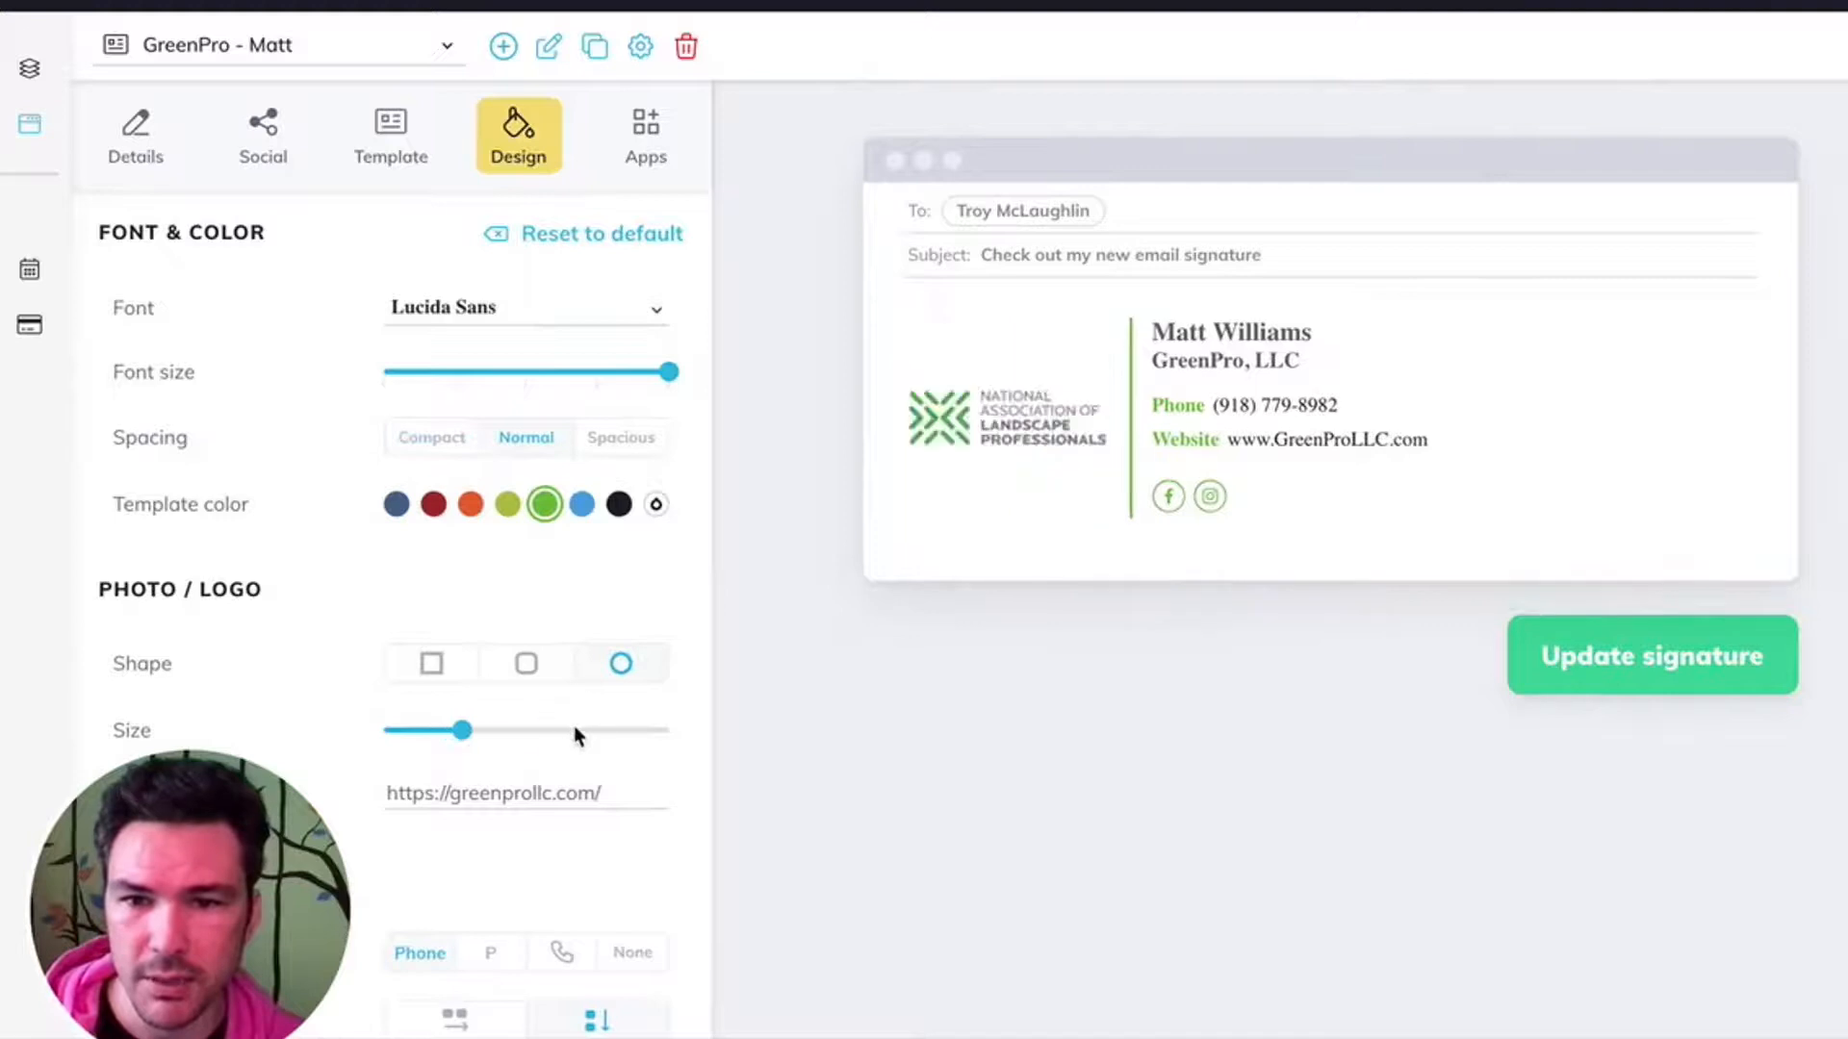
left_click(573, 730)
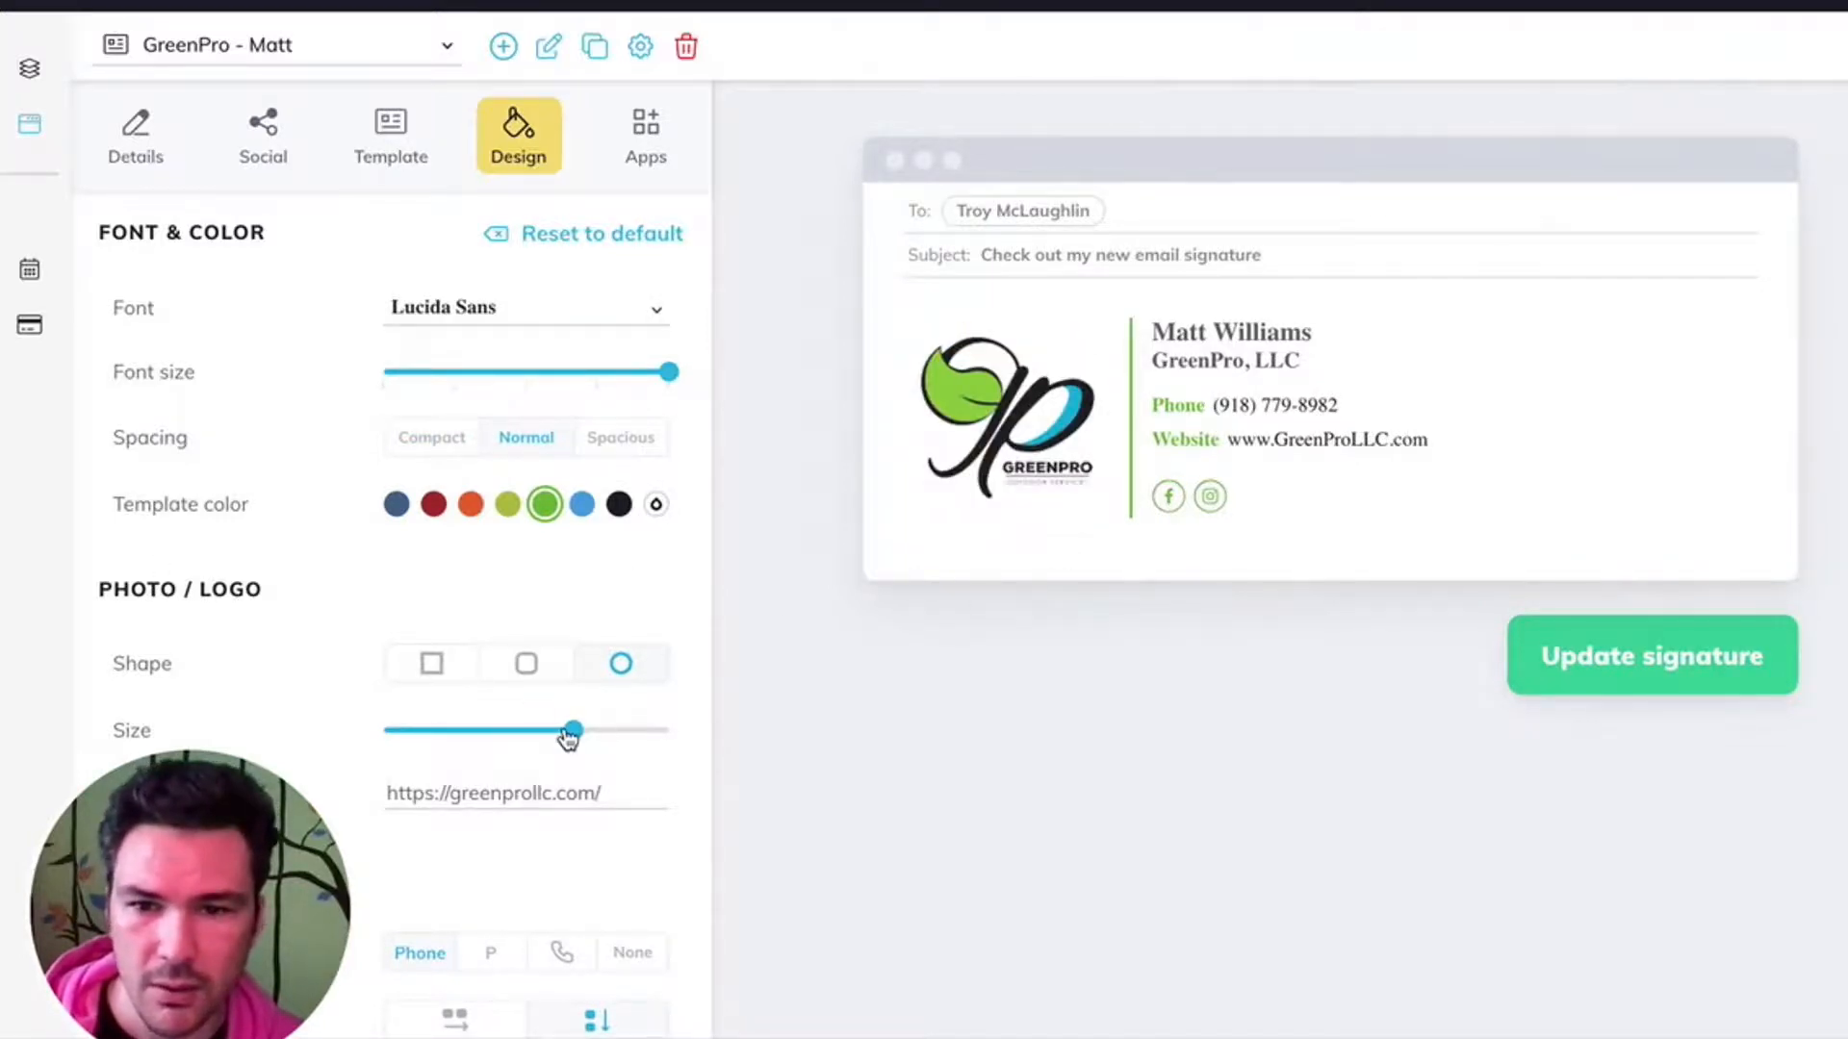
left_click_drag(564, 730, 564, 731)
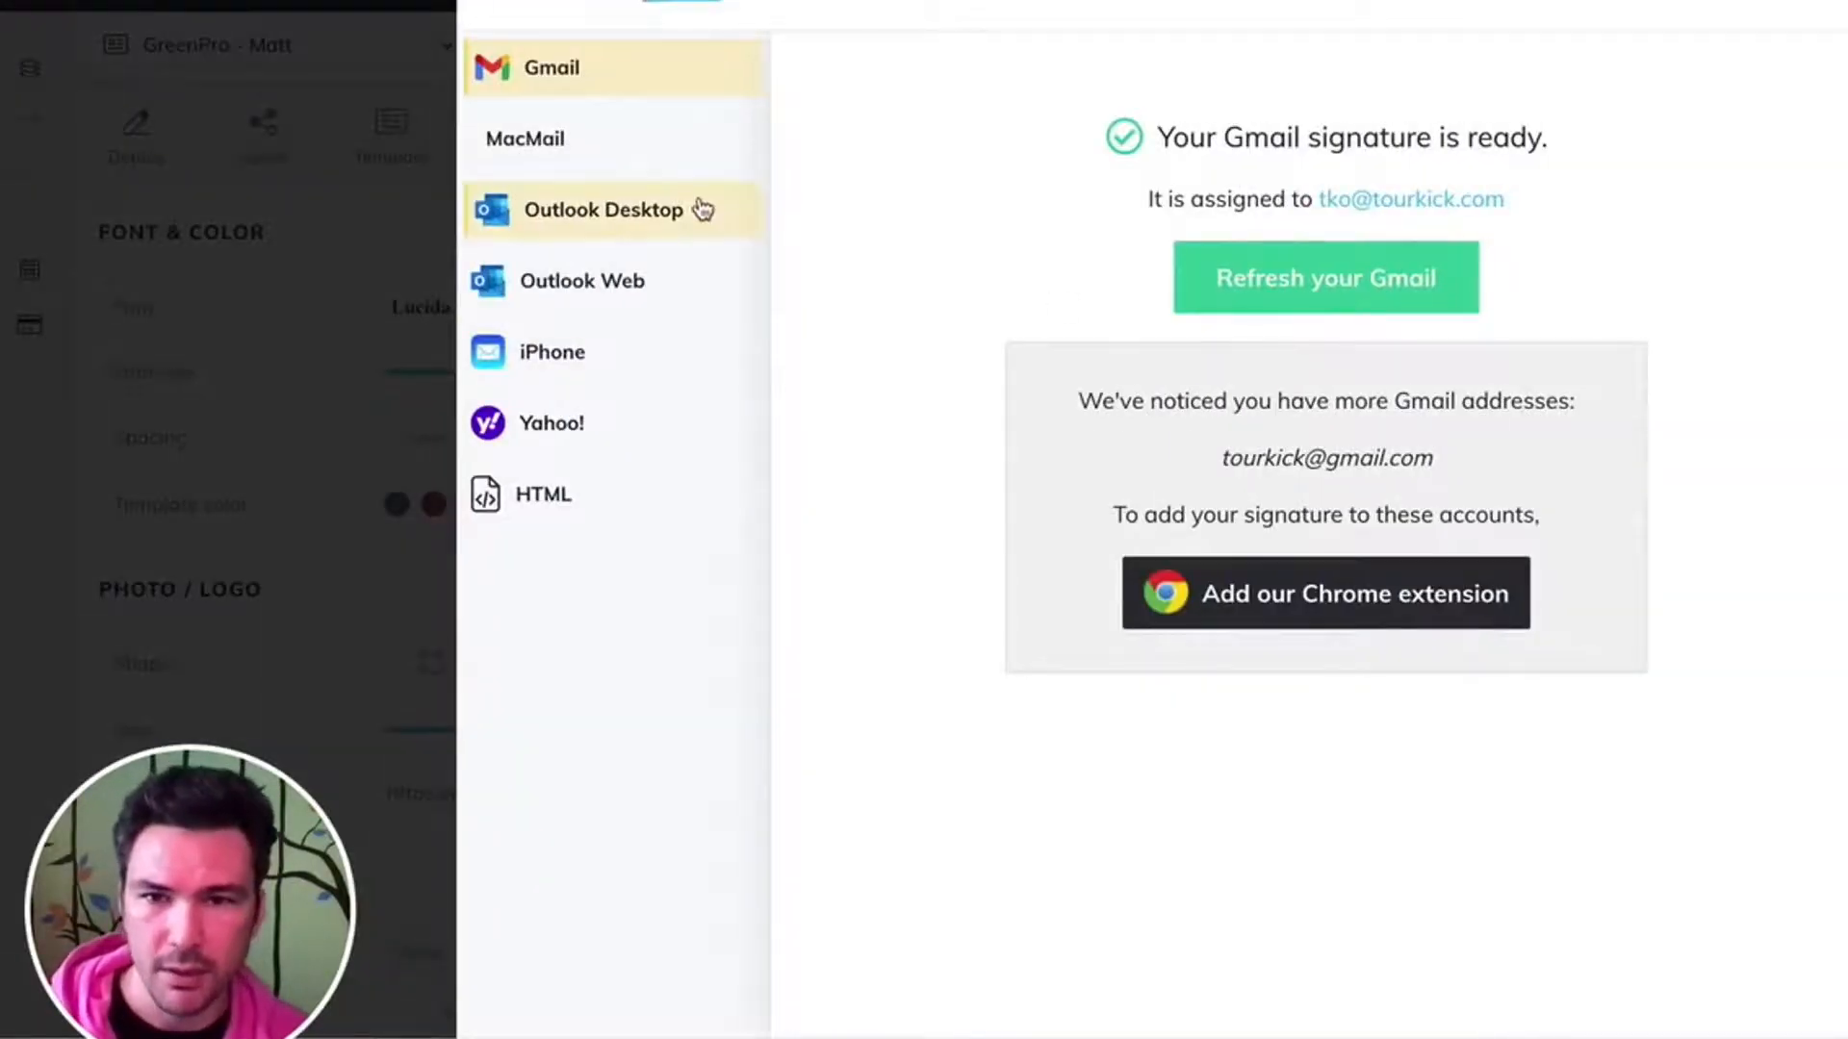
- Copy the HTML version of the signature, and switch to Coda to start a new document
left_click(593, 495)
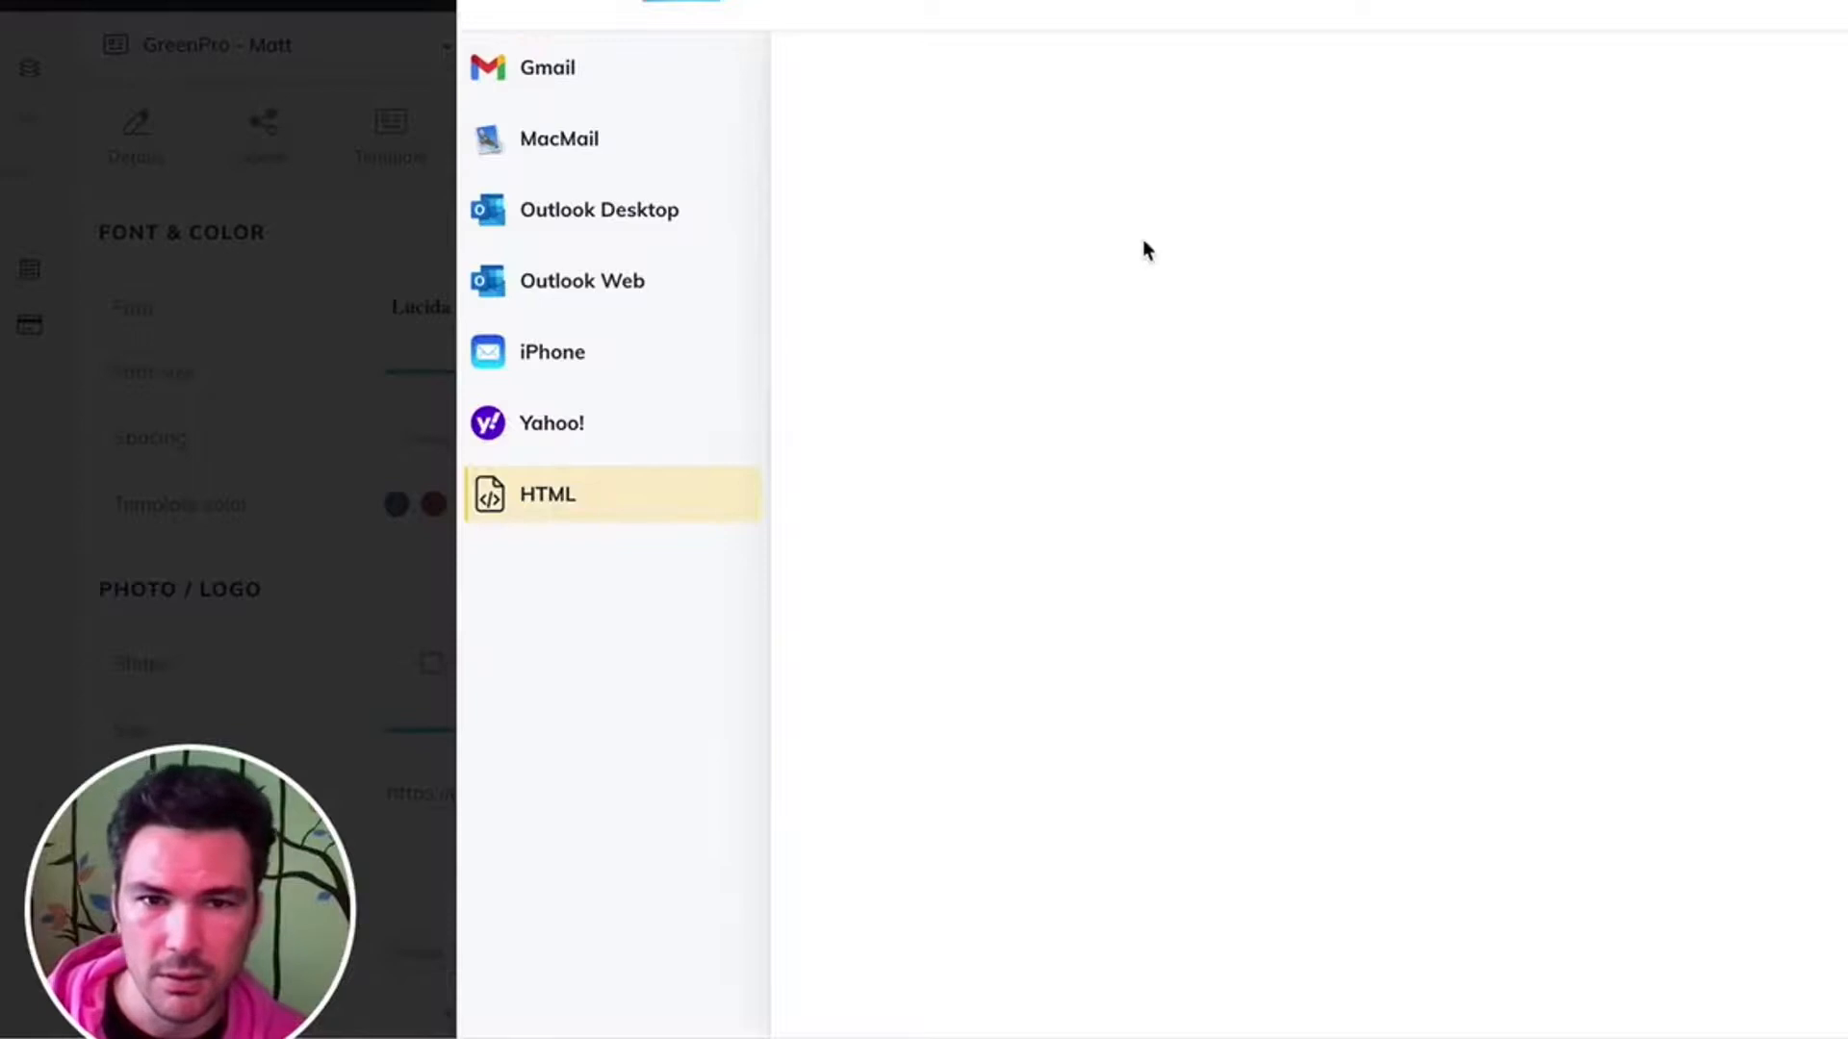
left_click(970, 383)
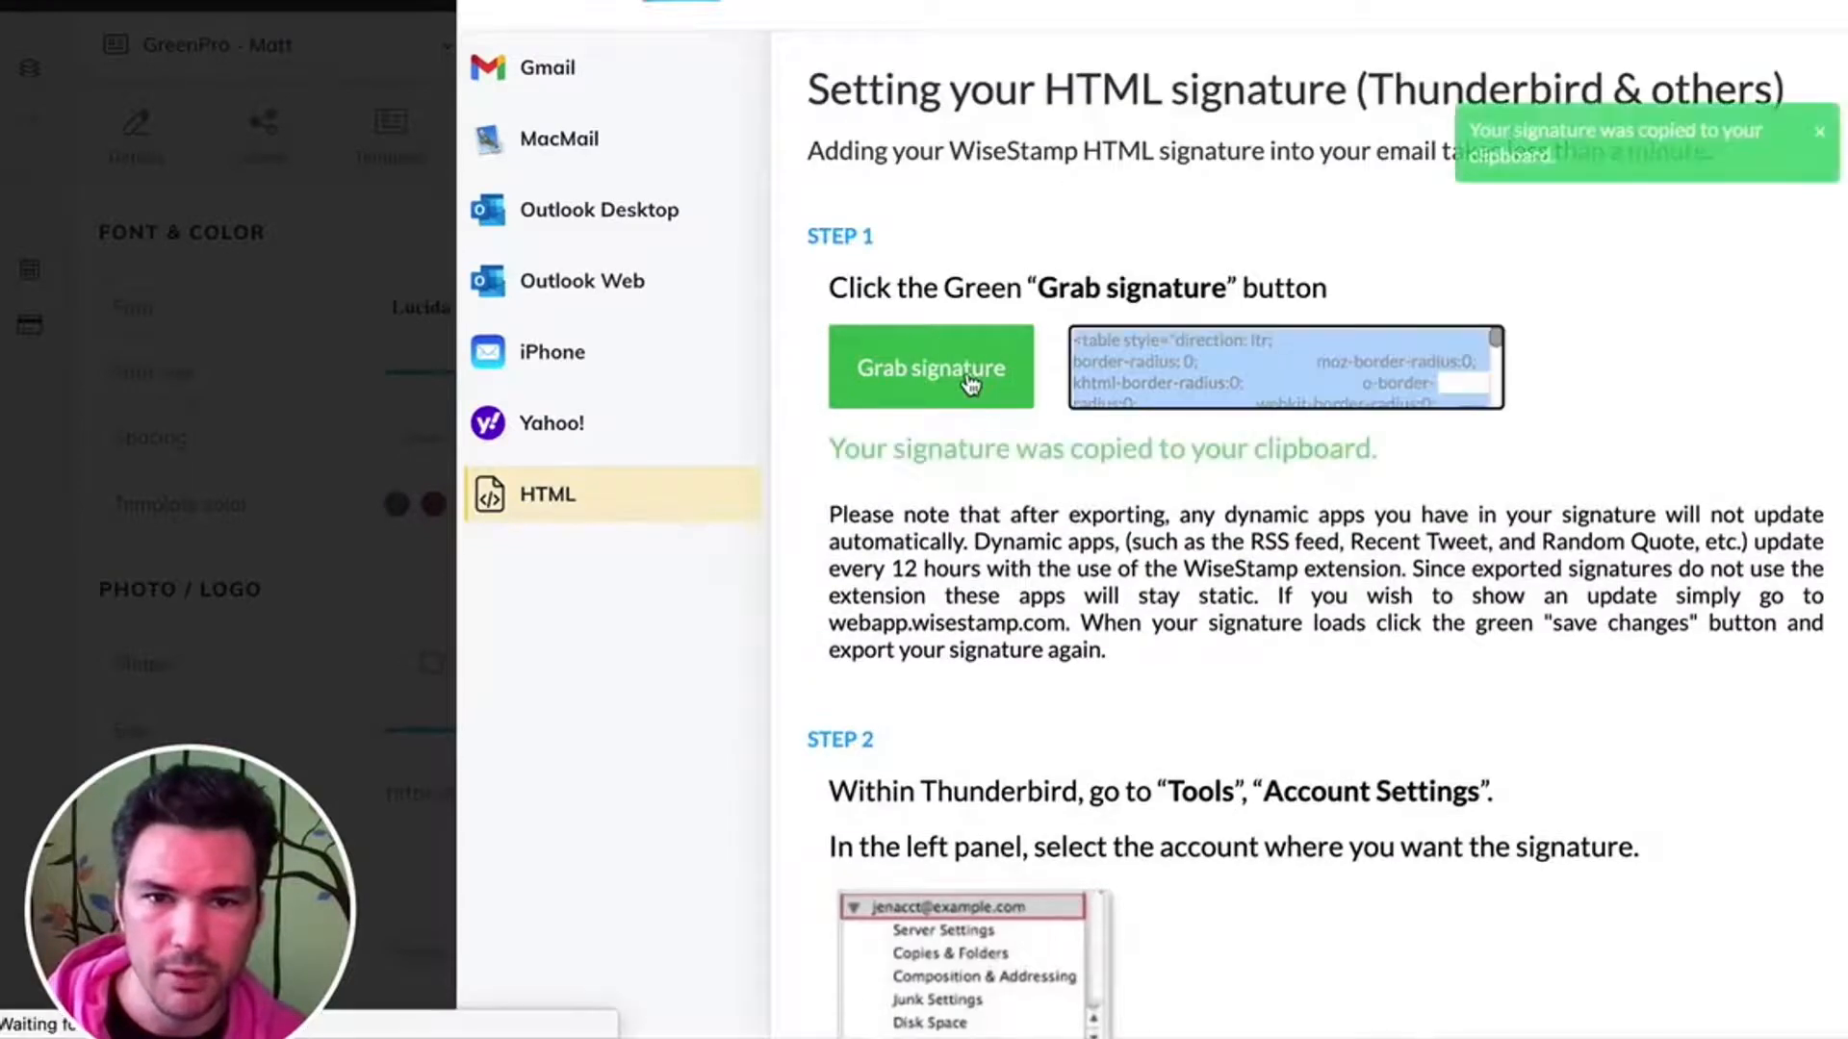
key("alt+space")
type("coda")
key("Return")
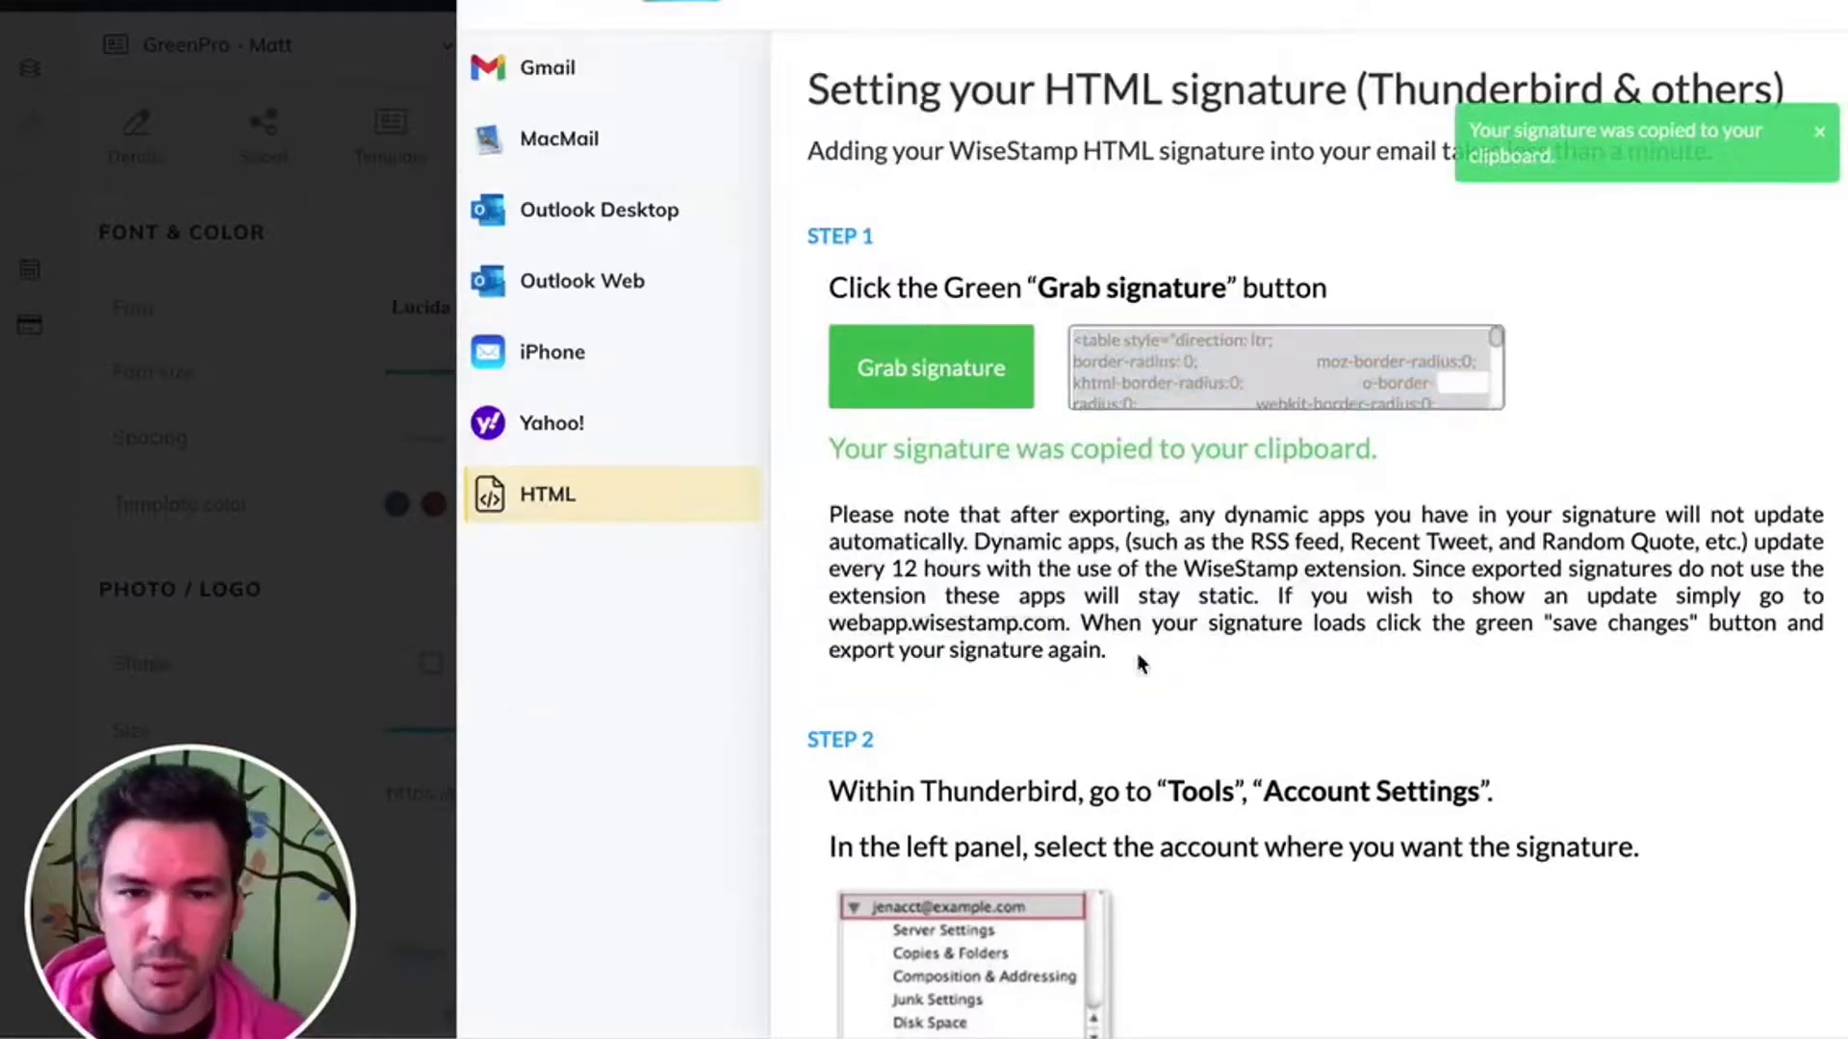
key("super+n")
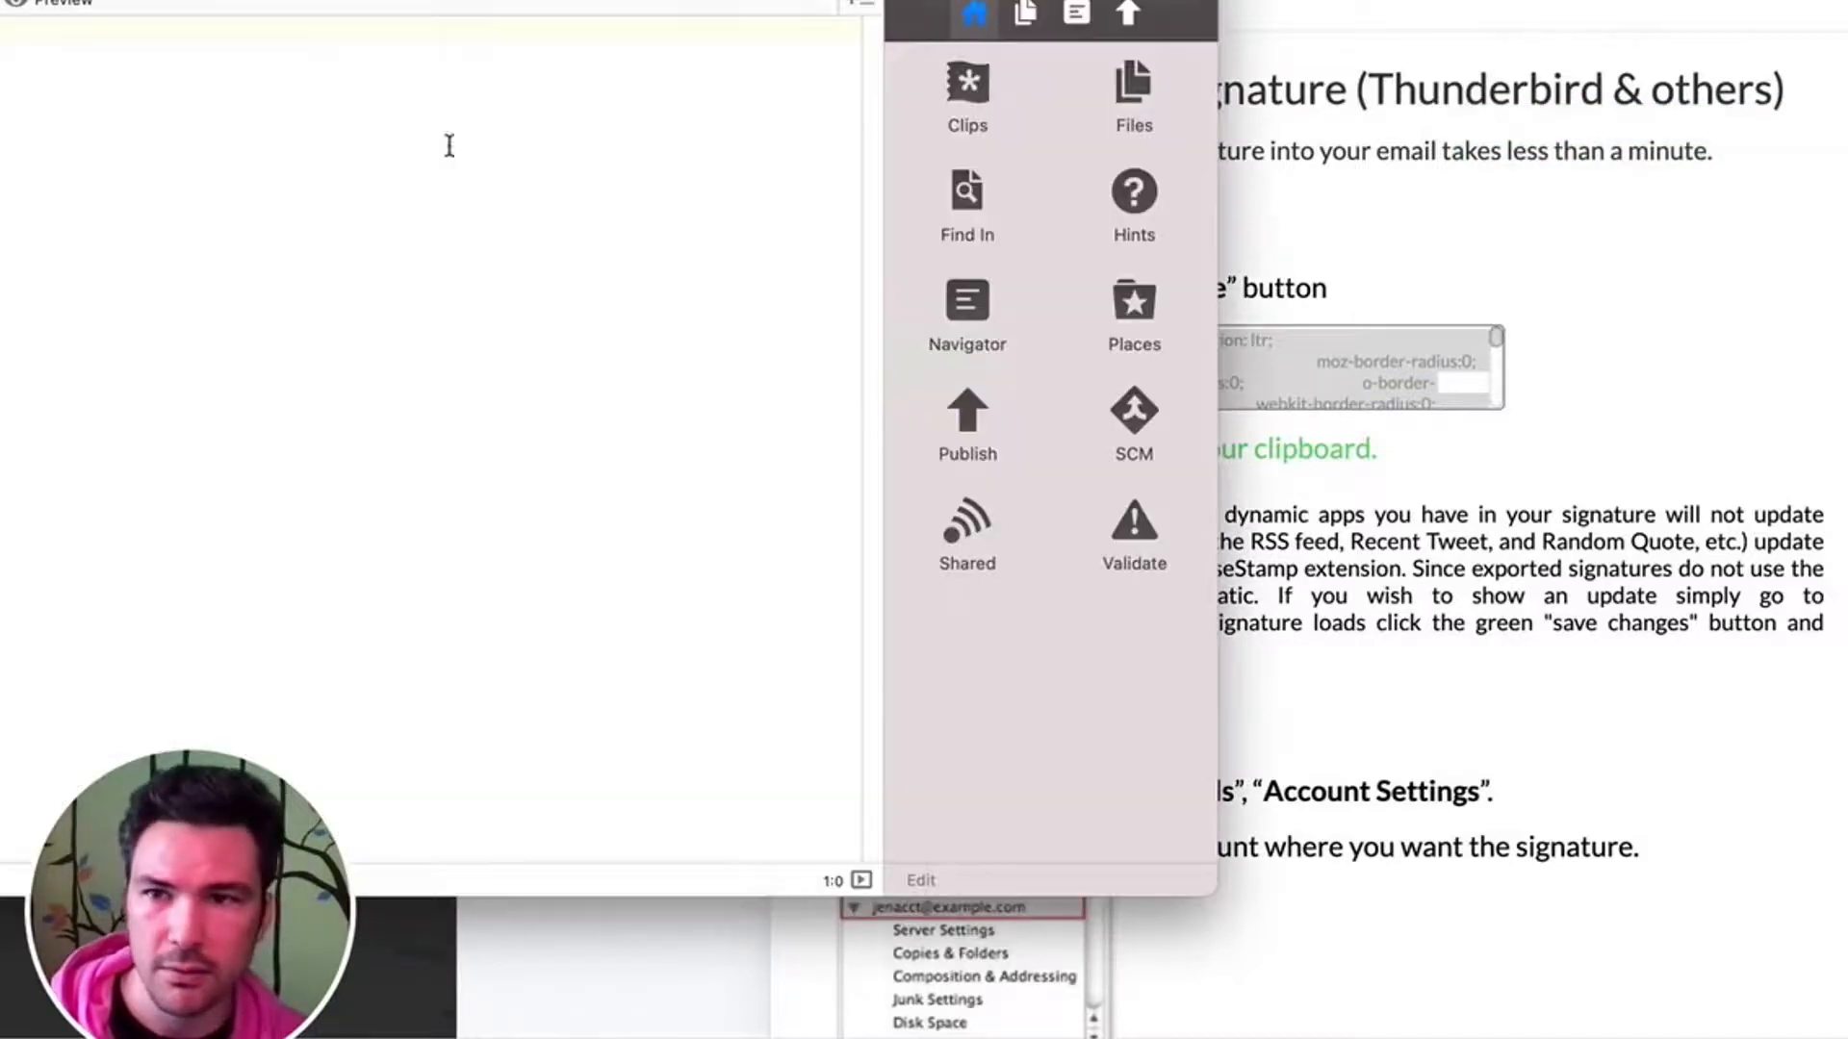
- Open the existing HTML file from the signature GIF folder in Coda, and close the untitled document without saving it
key("super+Tab")
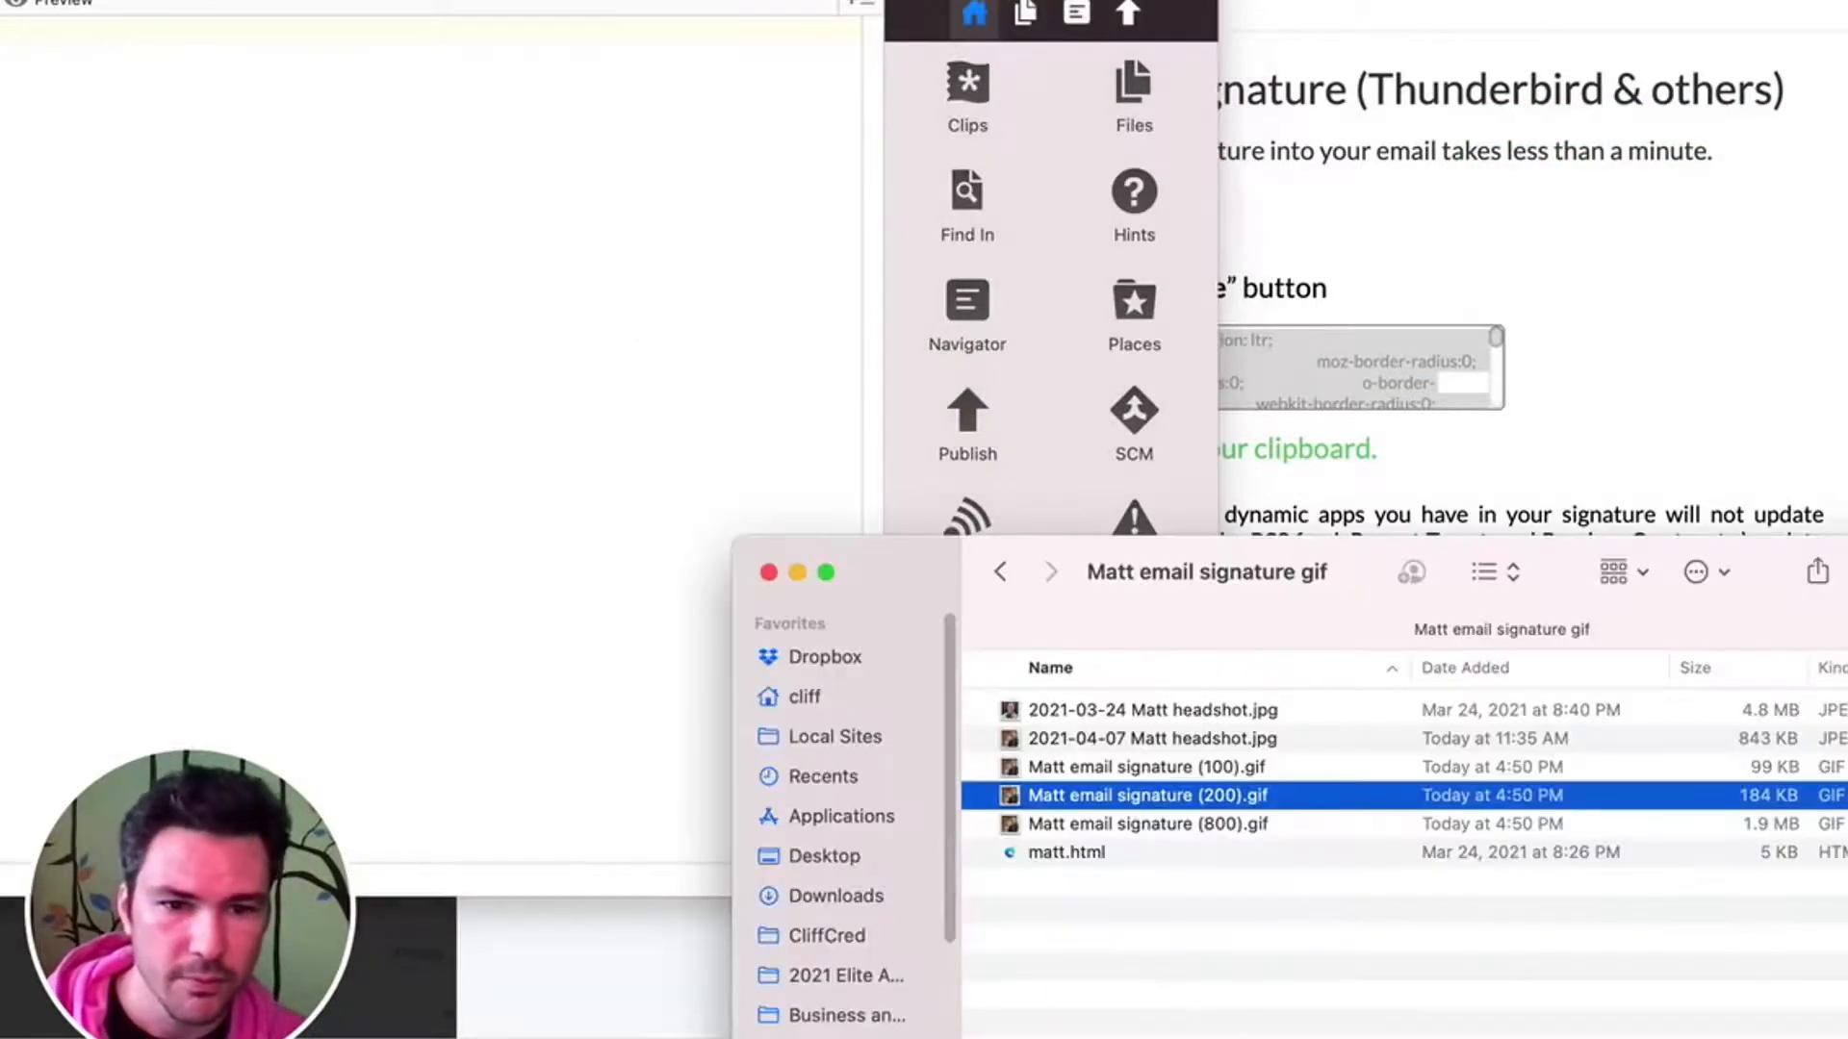
left_click_drag(1044, 853, 626, 383)
left_click(627, 384)
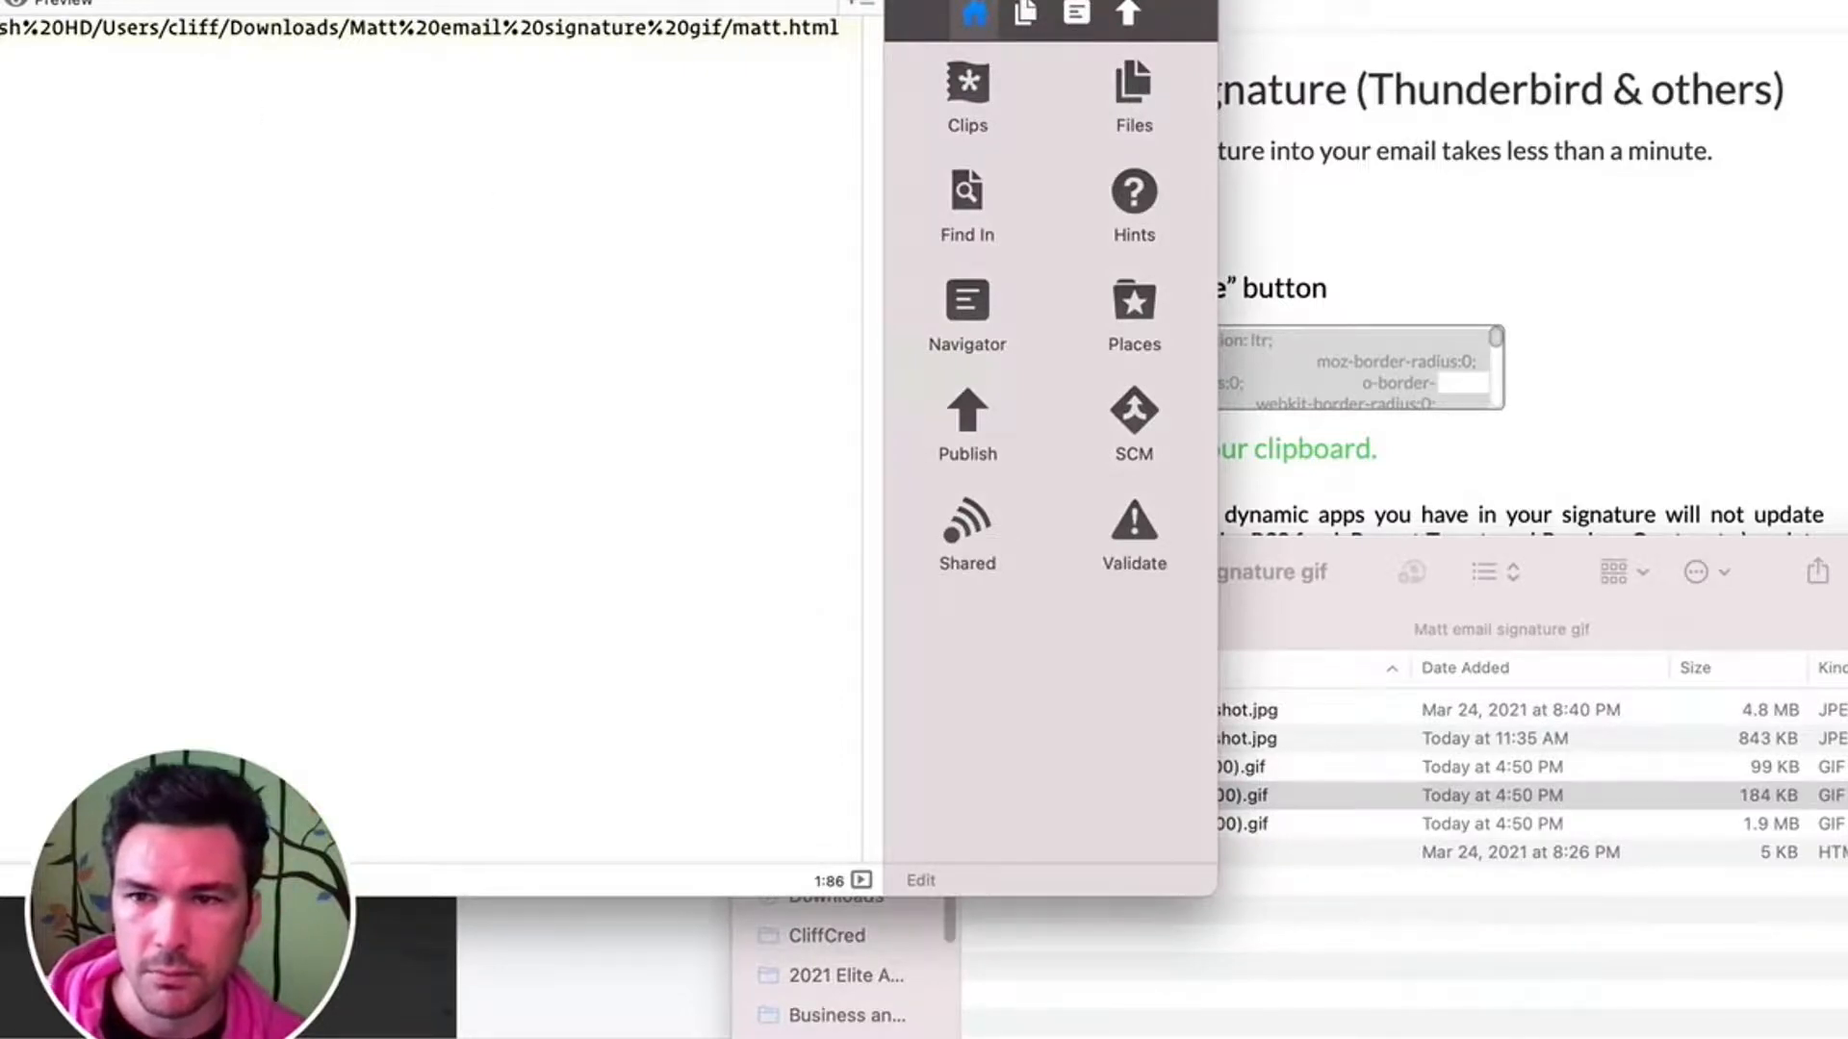
left_click(1498, 996)
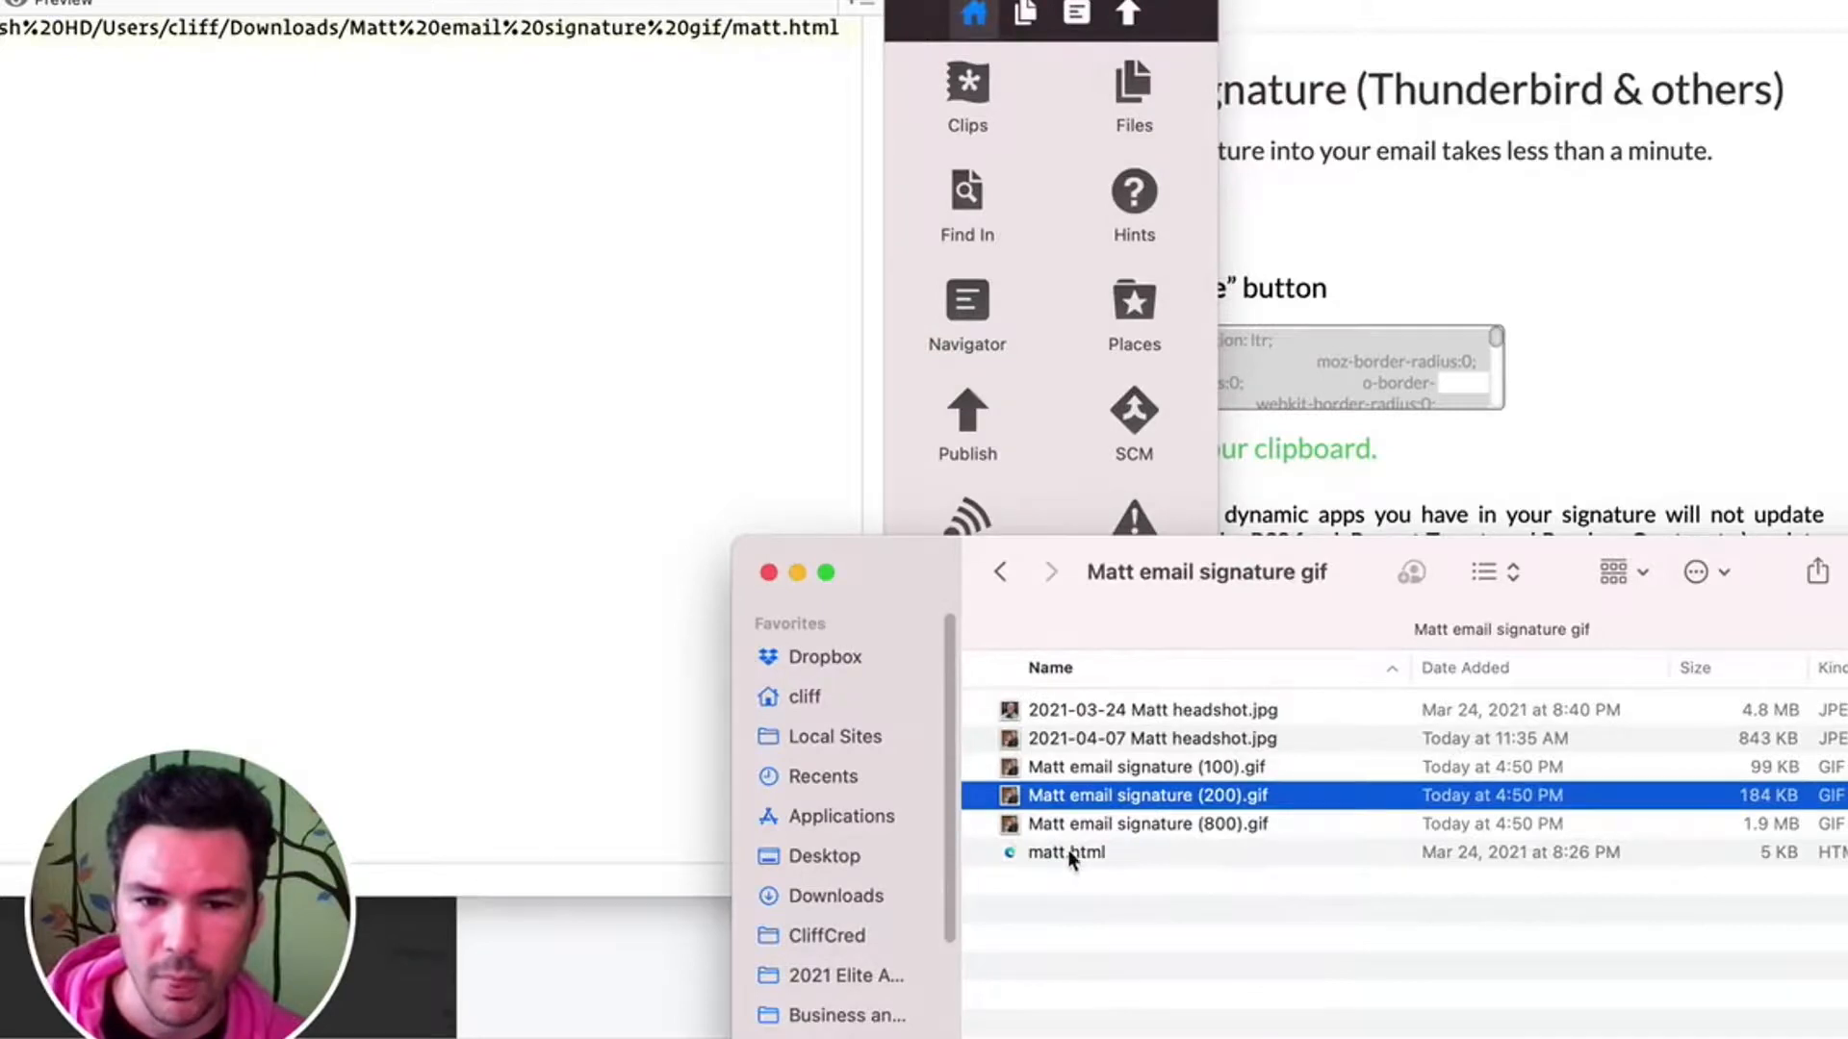
left_click(389, 21)
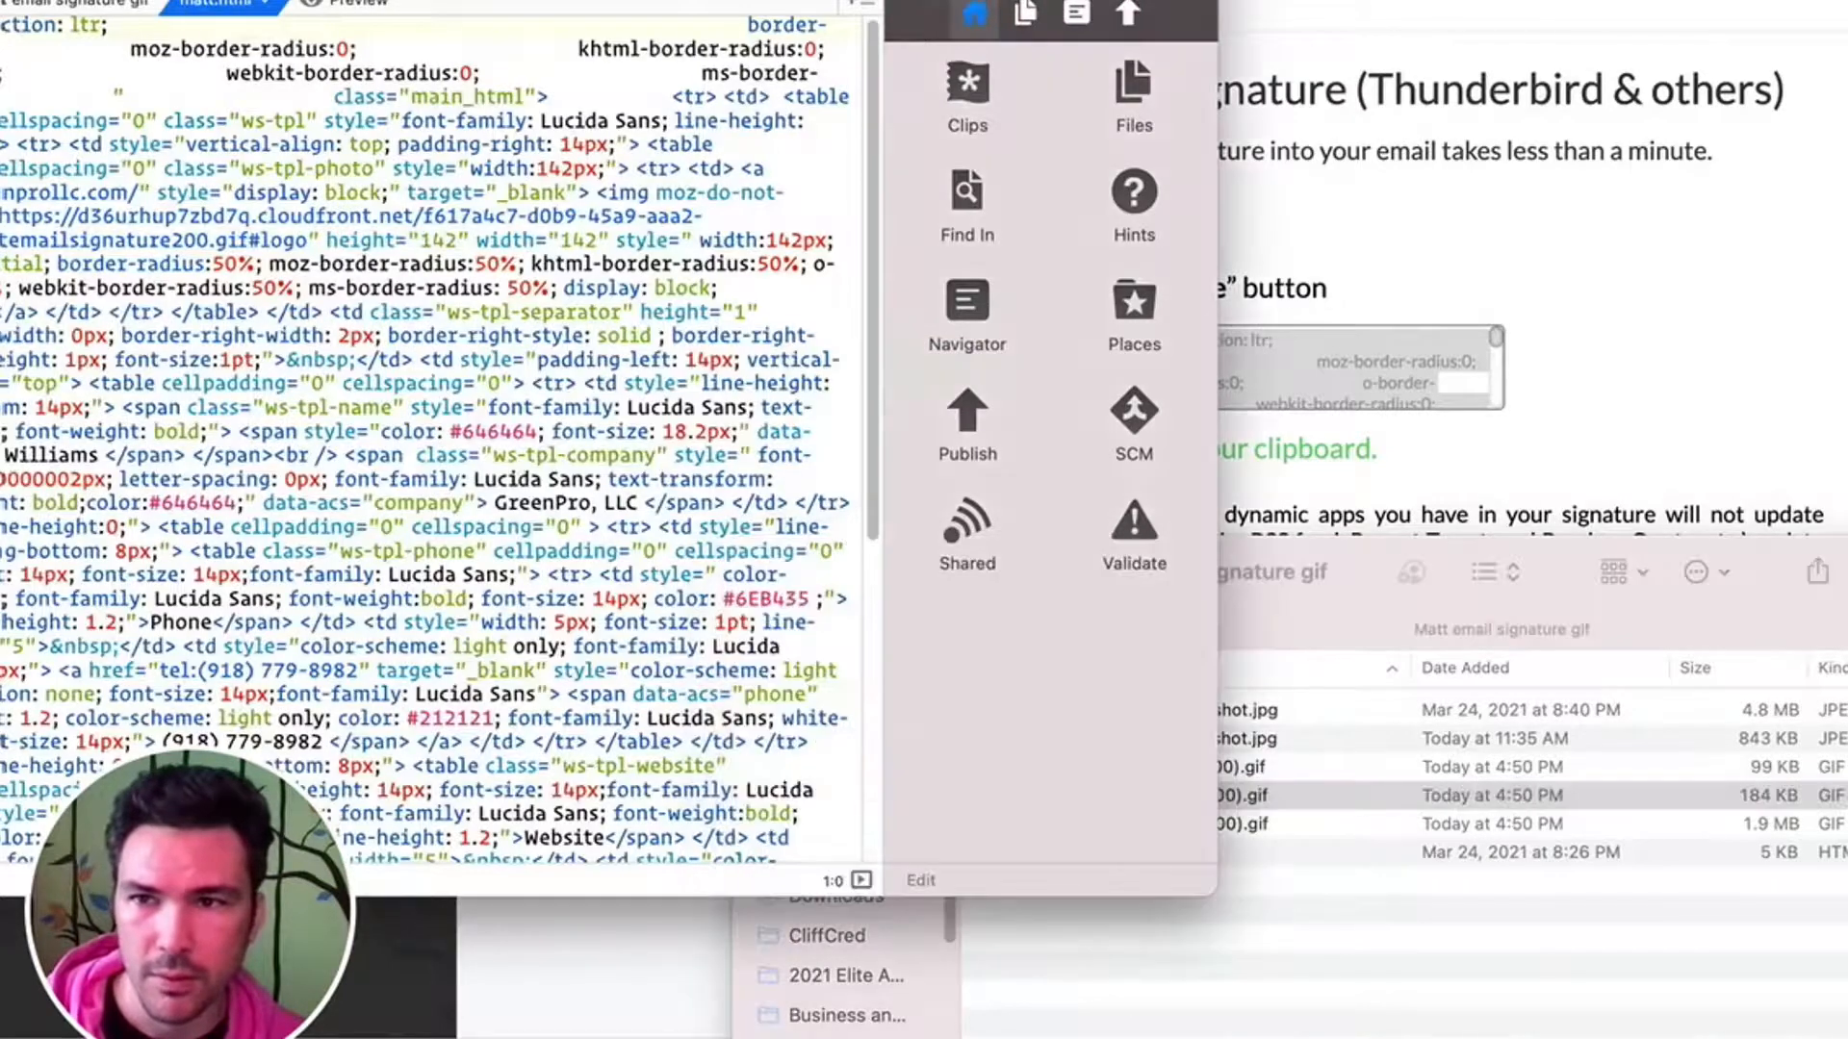
left_click(148, 14)
key("super+w")
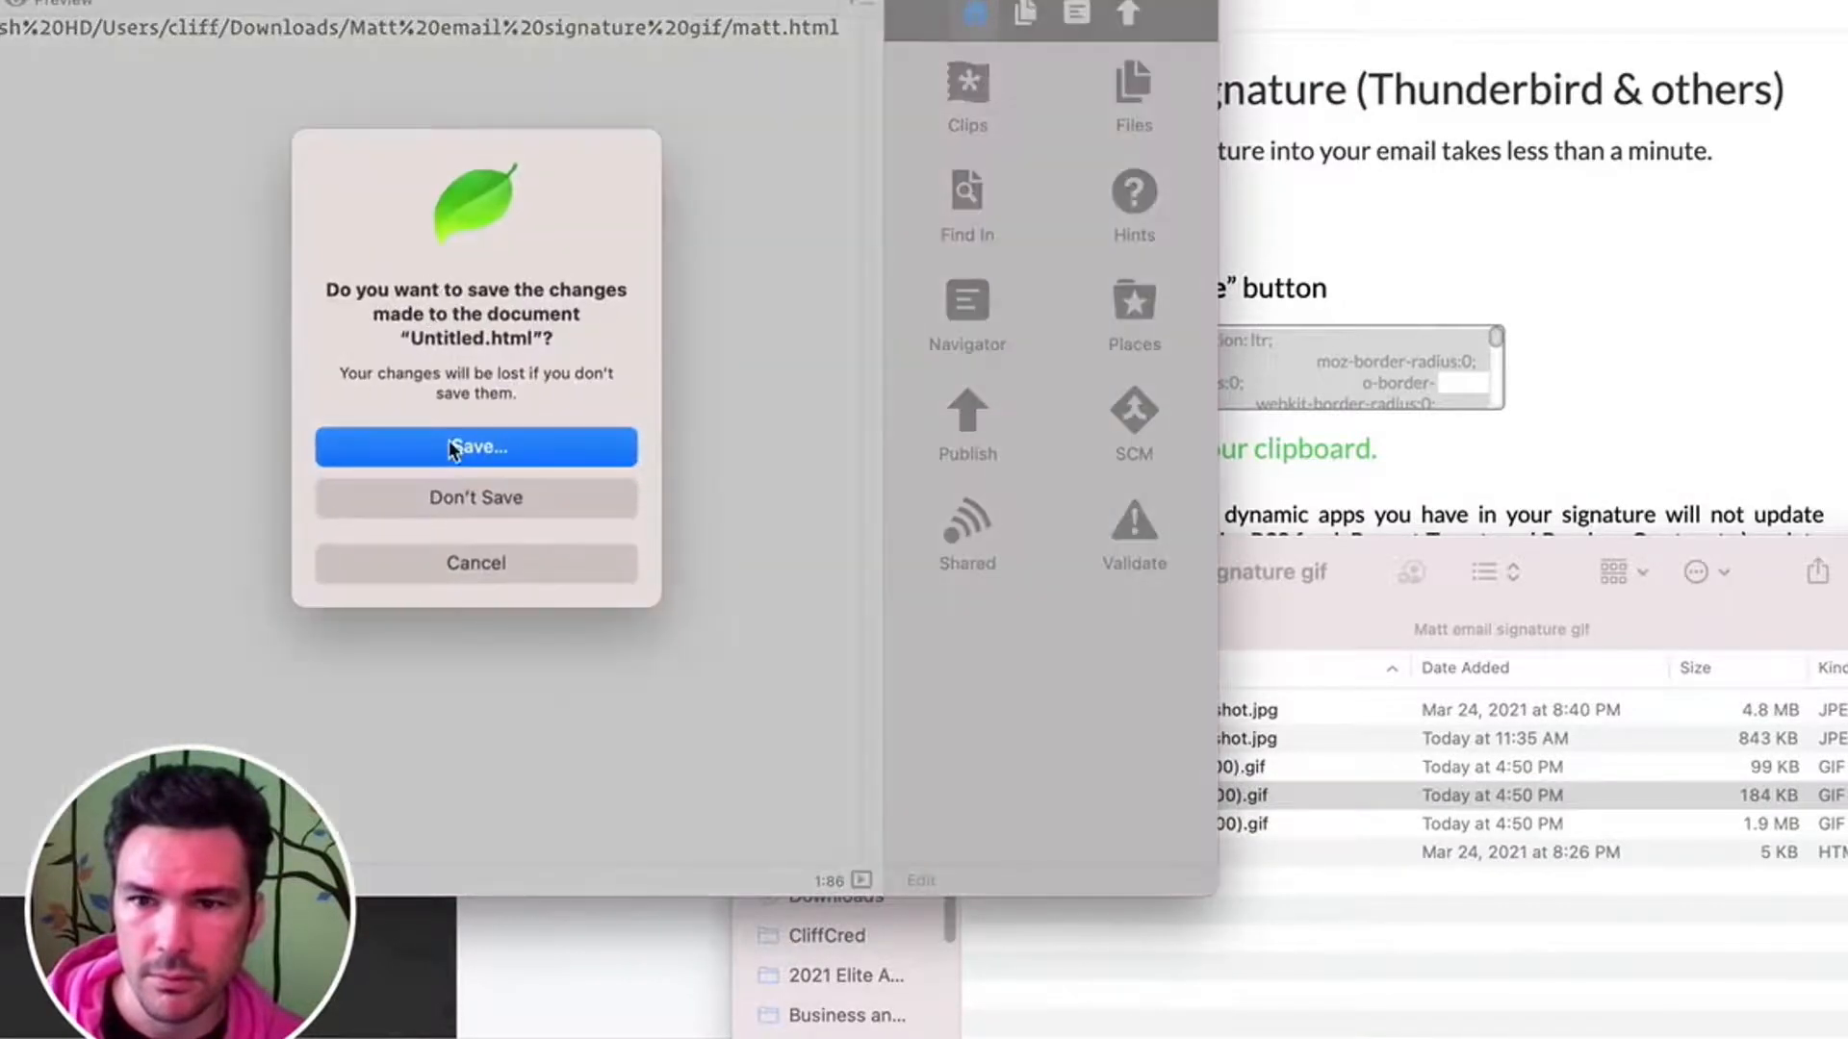
left_click(475, 495)
- Replace all the code in the HTML file with the copied signature HTML, and close the file
left_click(278, 150)
key("super+a")
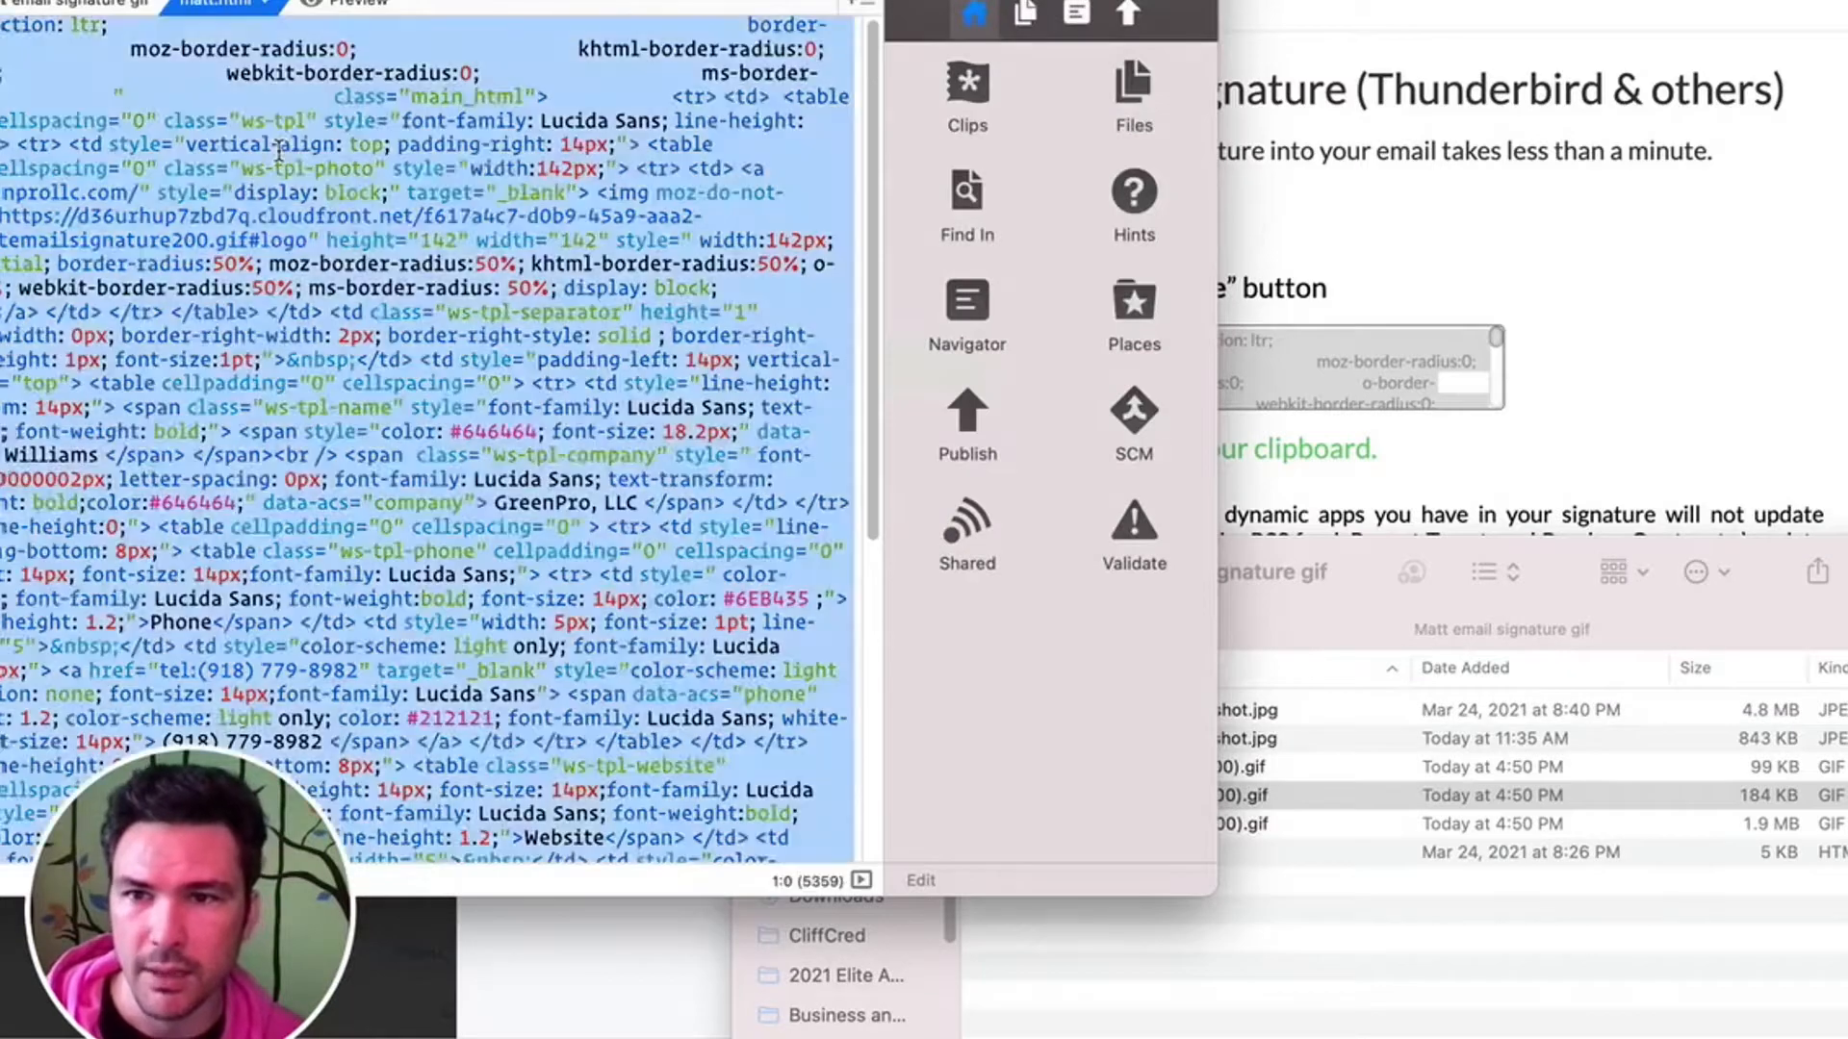
key("super+v")
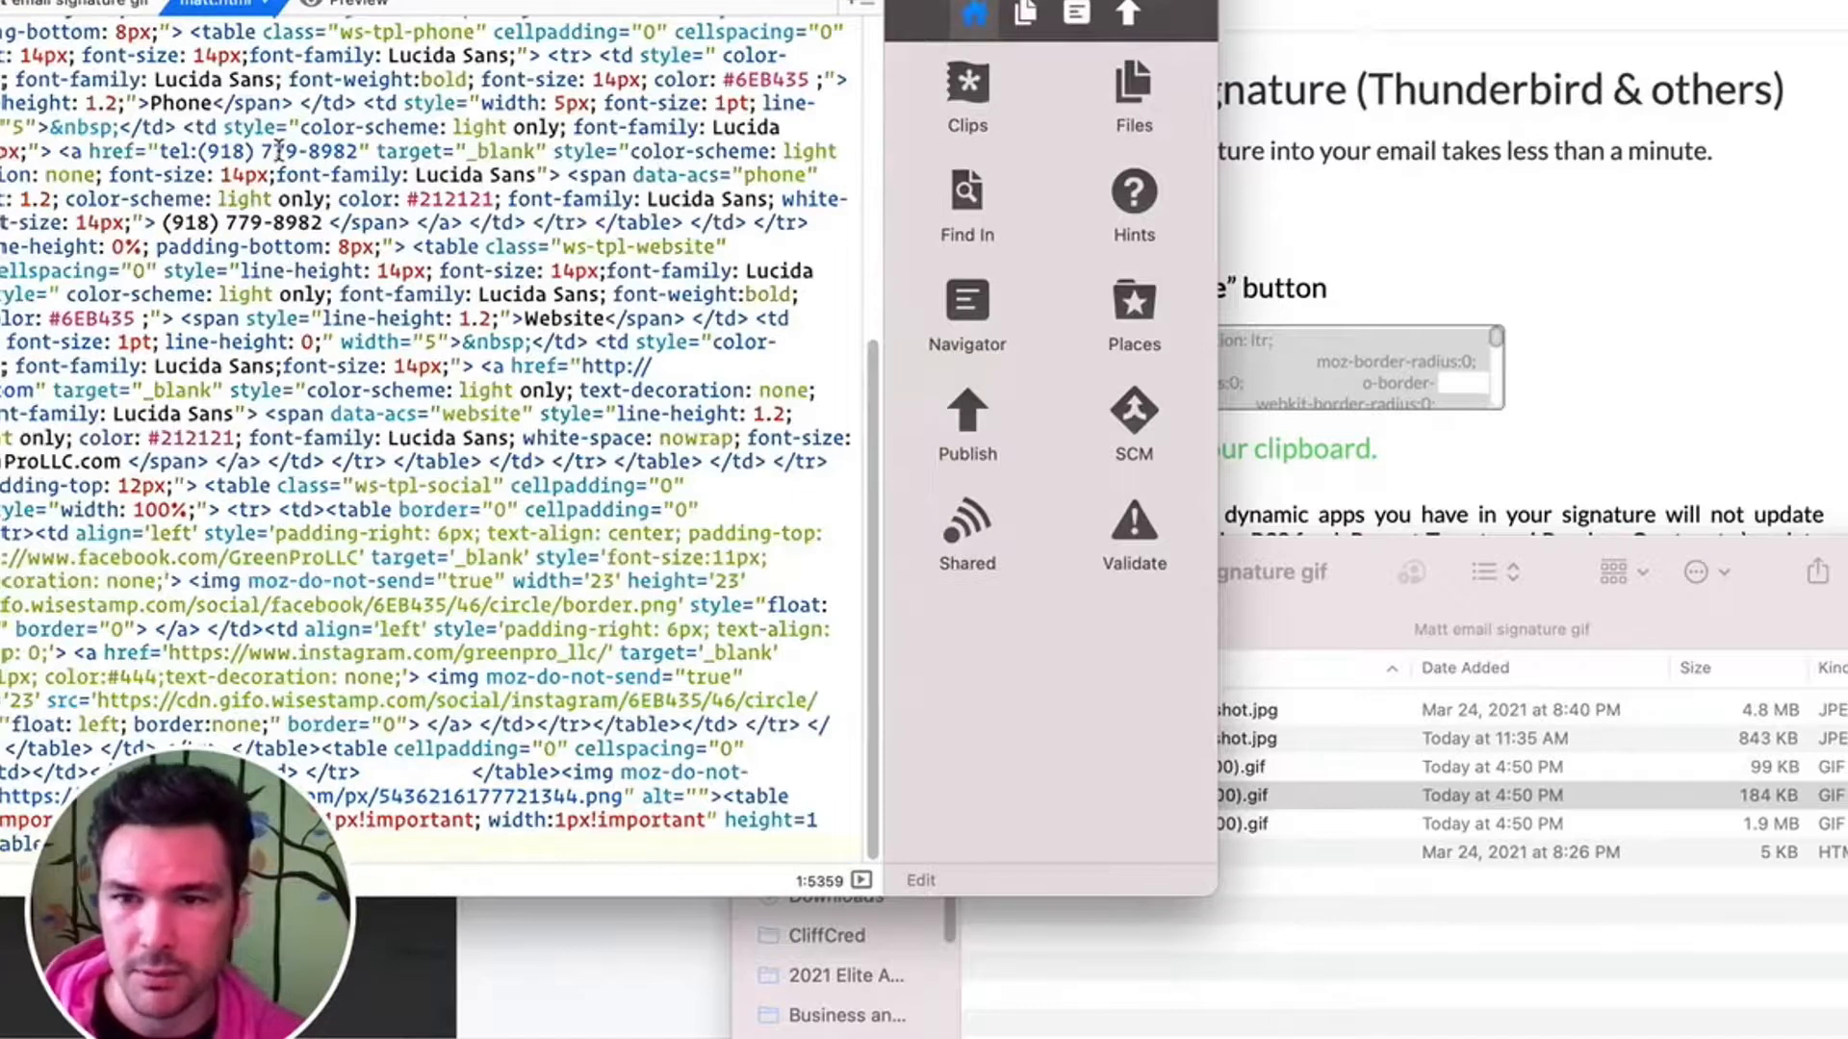
key("super+w")
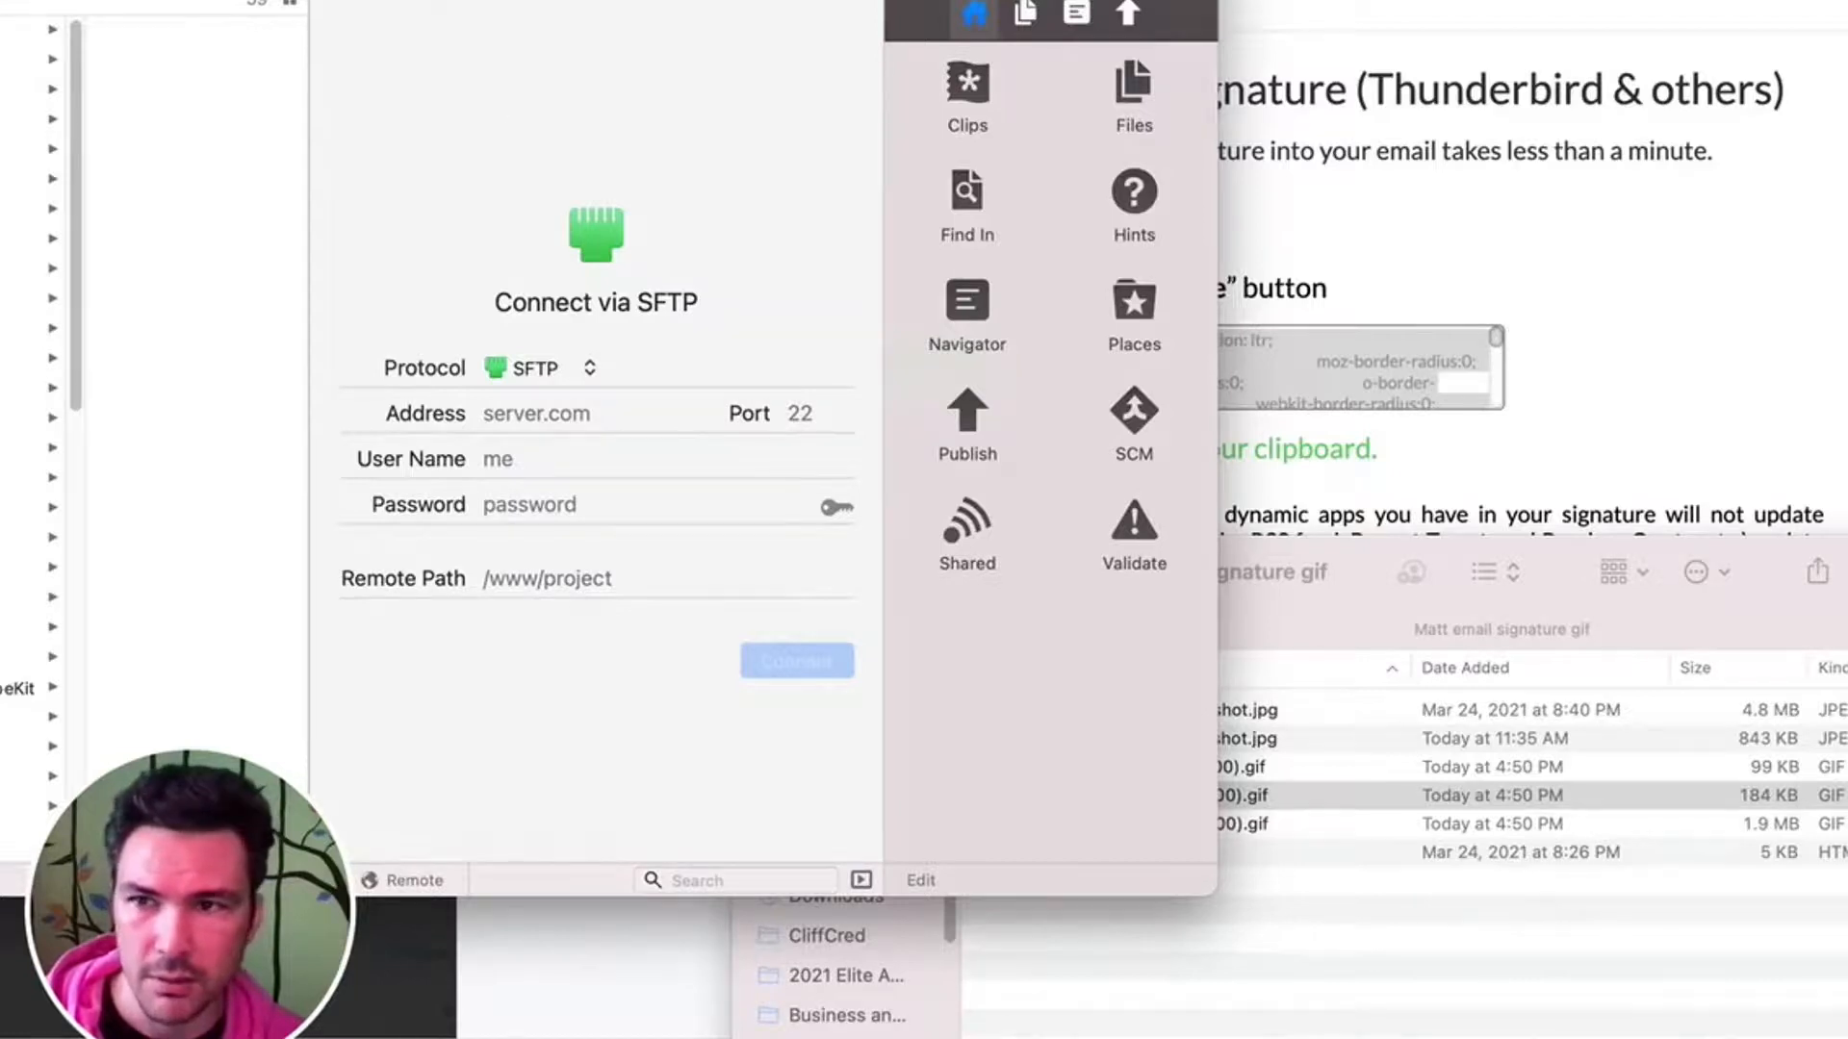
key("super+w")
- Switch to the Zoho Mail admin console's signature editing and open the GIF signature's HTML source
left_click(1022, 169)
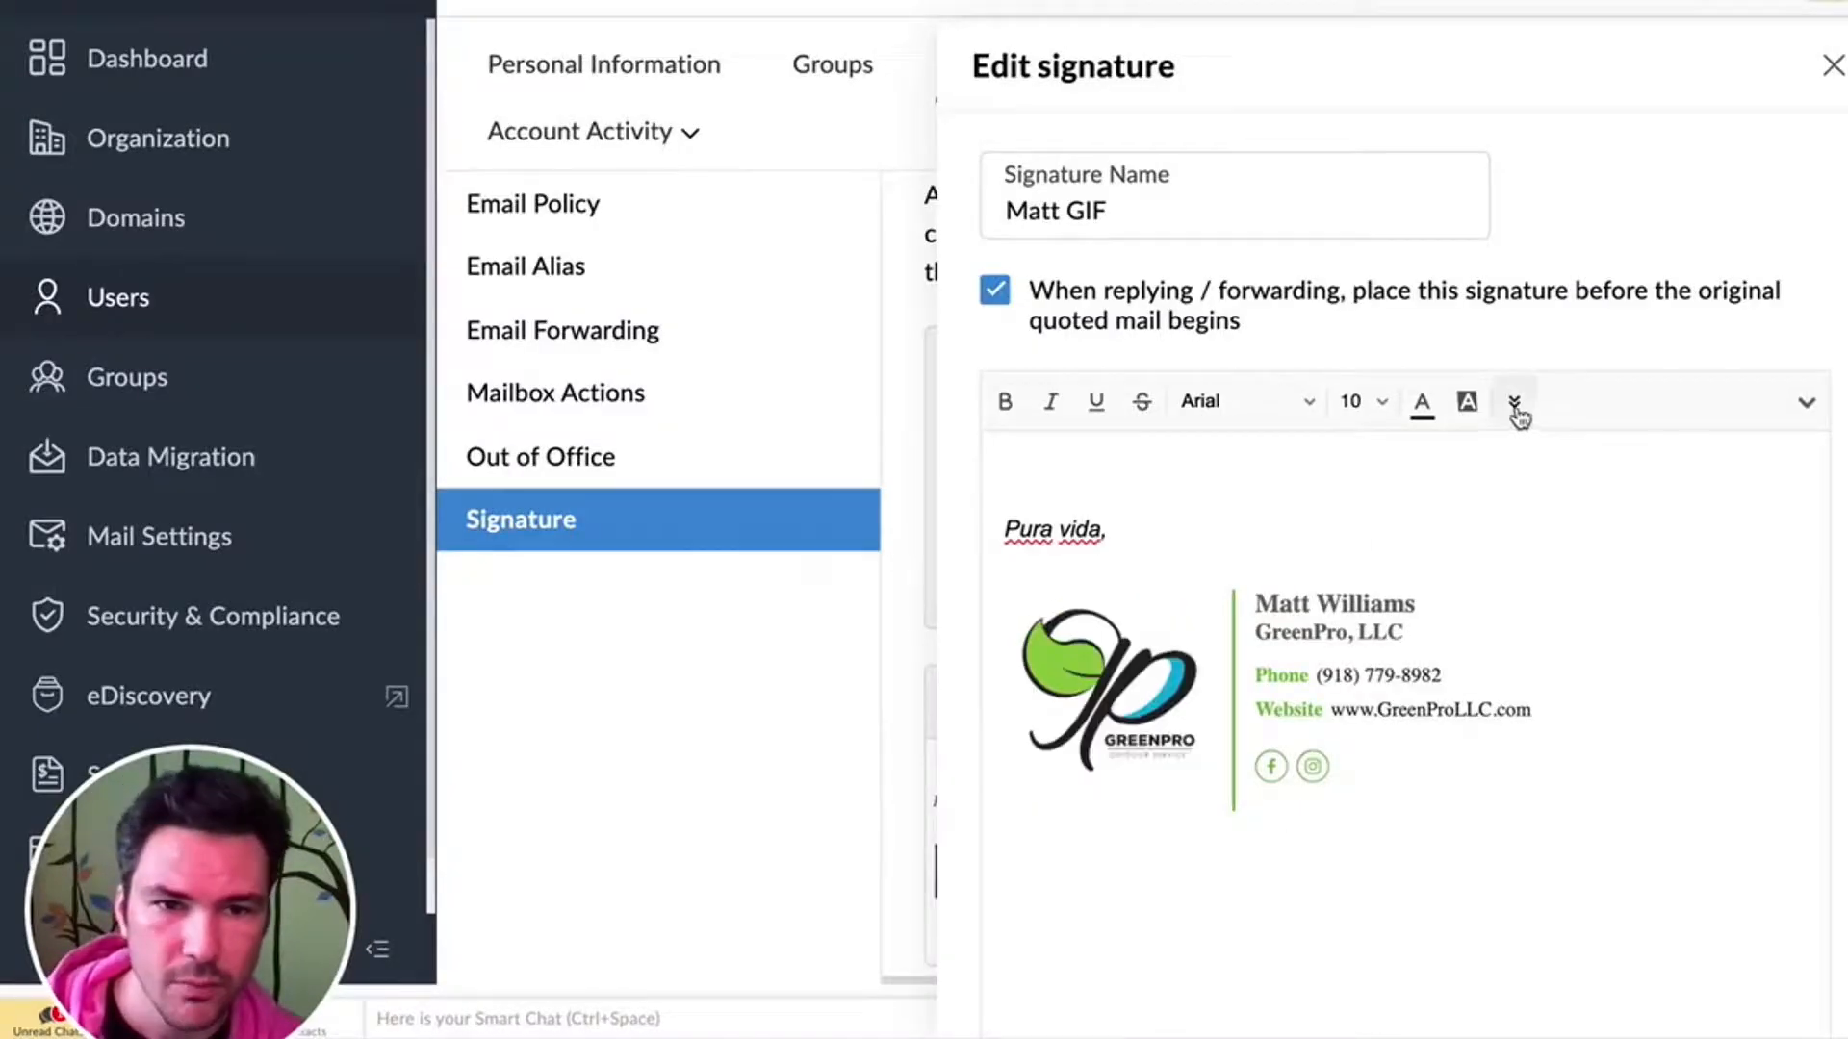
left_click(1514, 401)
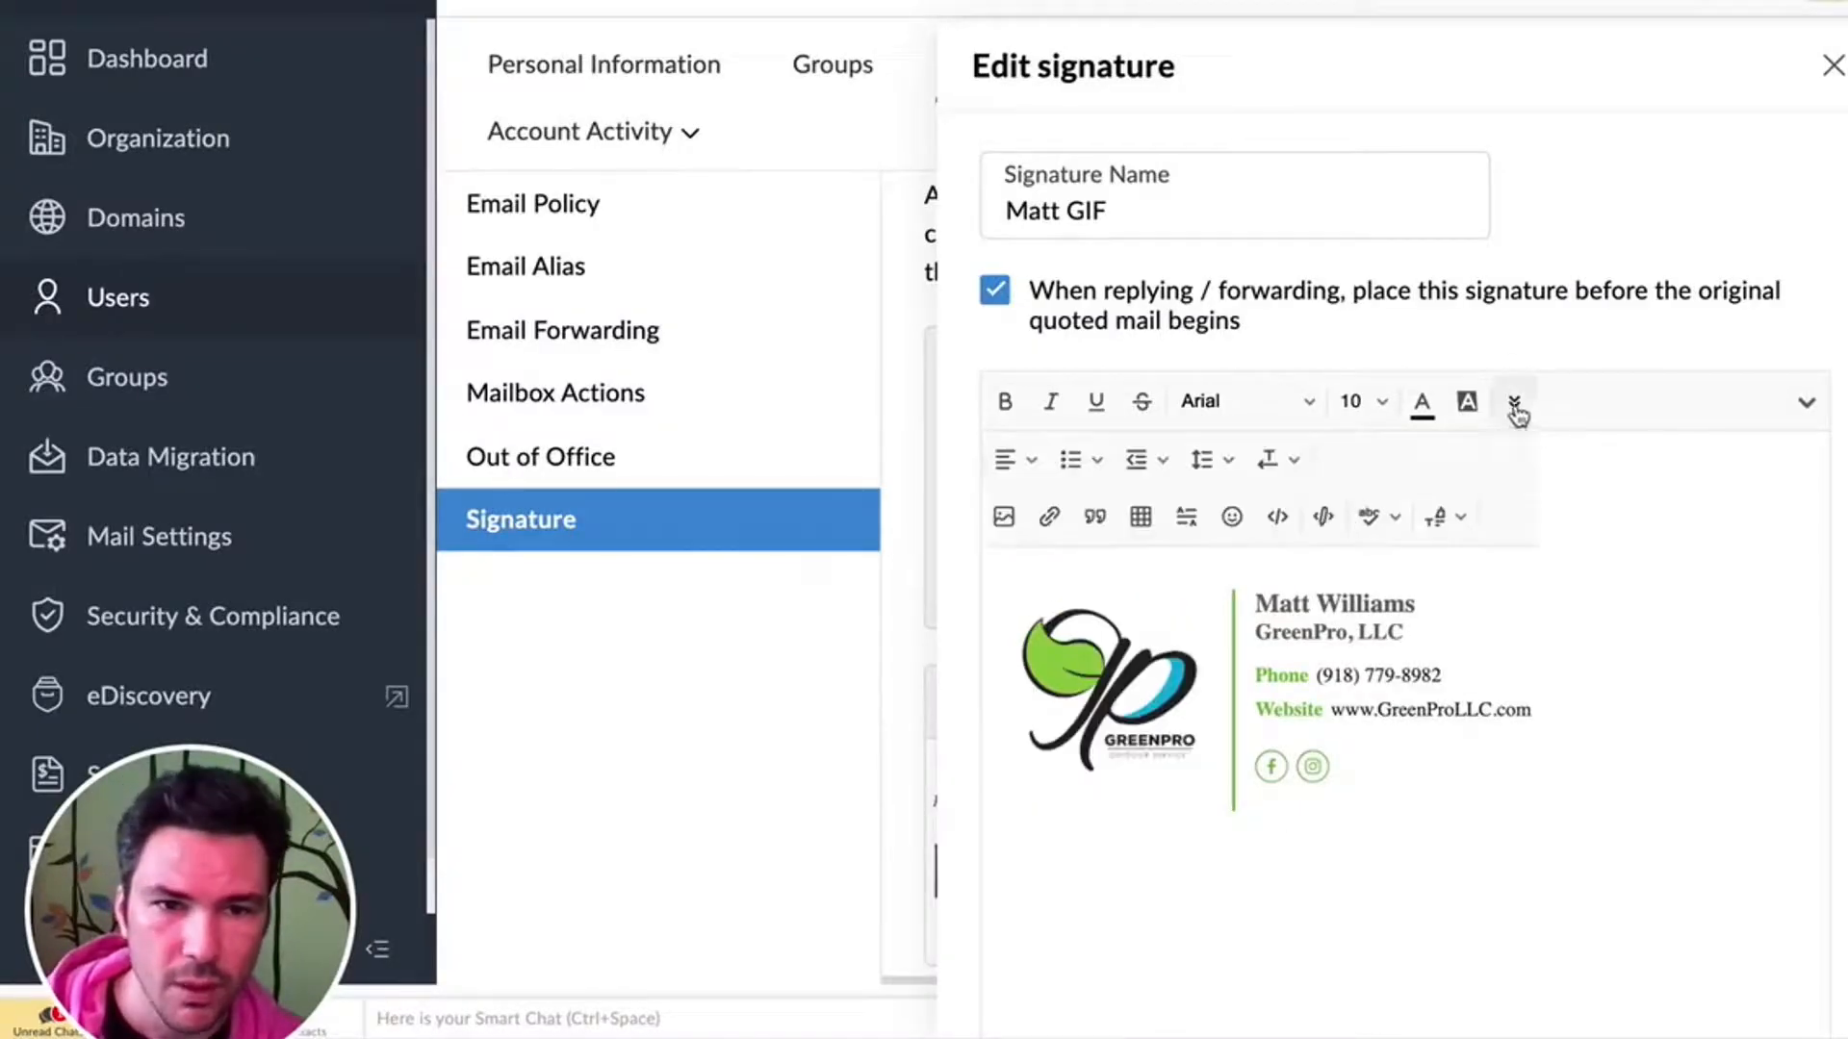
left_click(1324, 517)
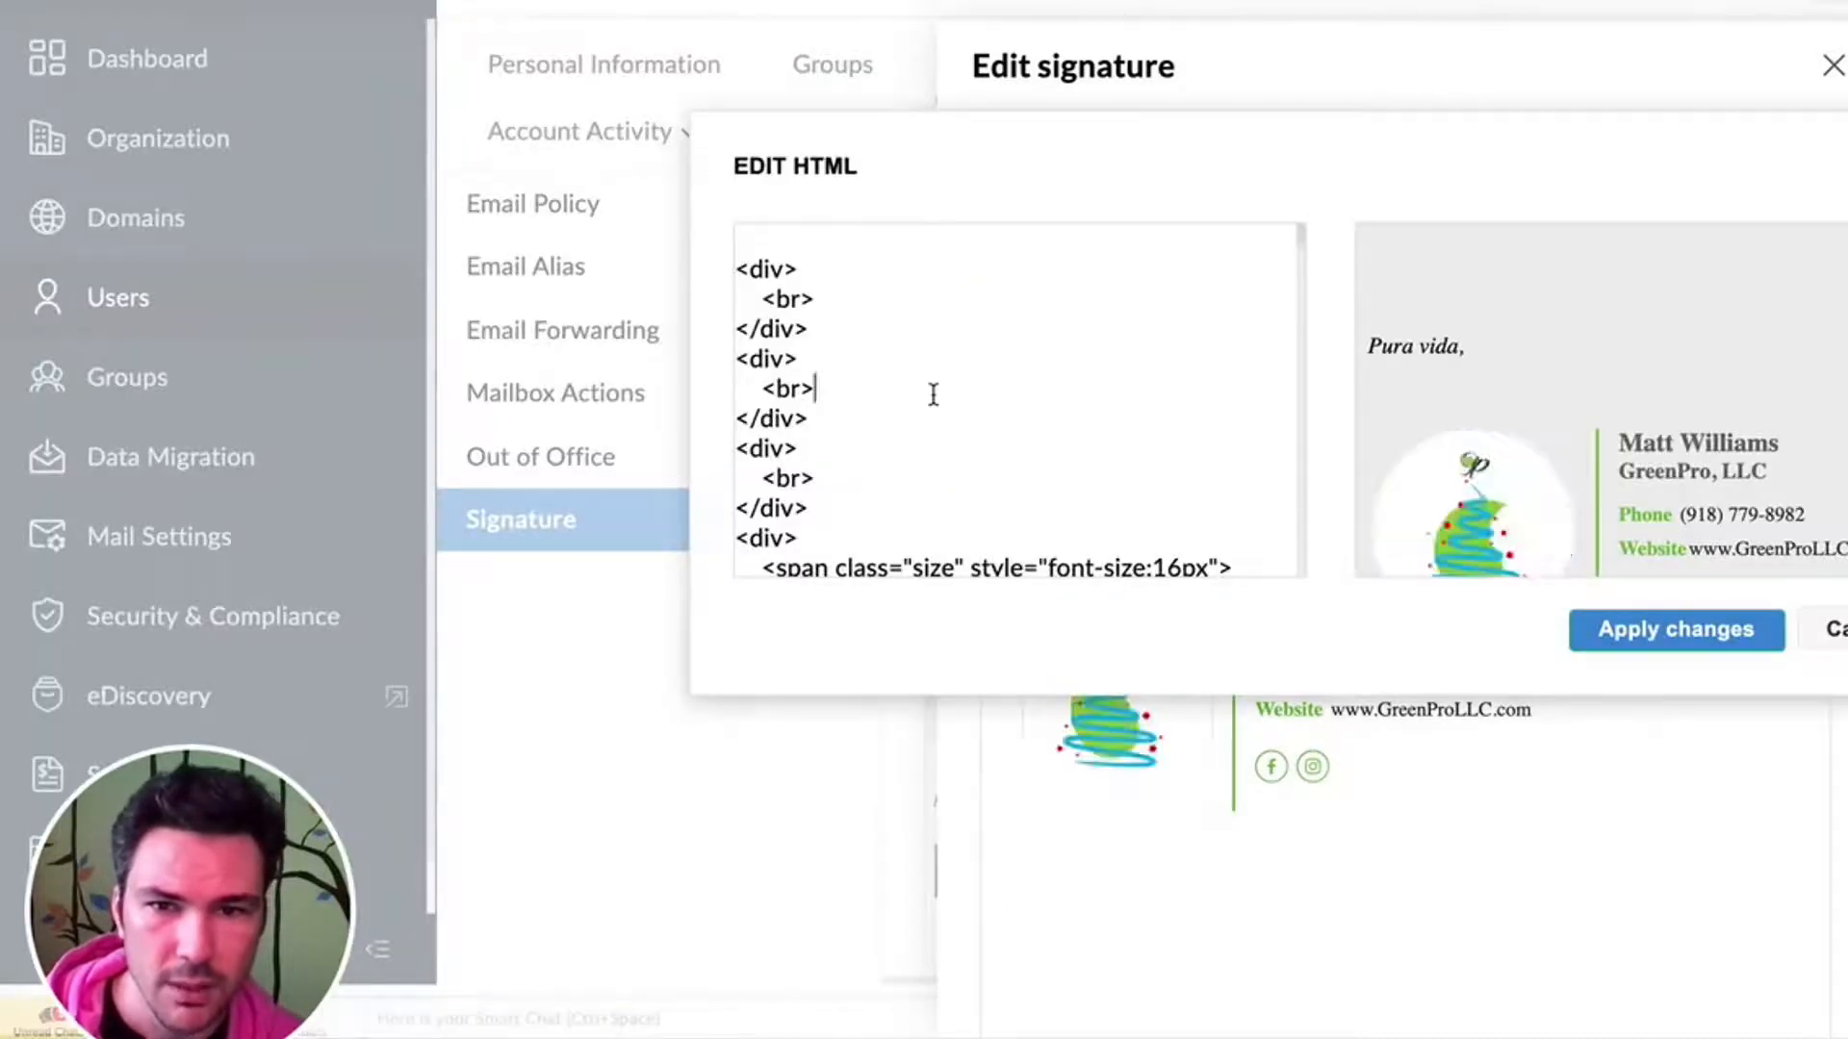
- Replace the table code below the "Pura vida," sign-off with the copied WiseStamp signature HTML
scroll(933, 395, "down", 3)
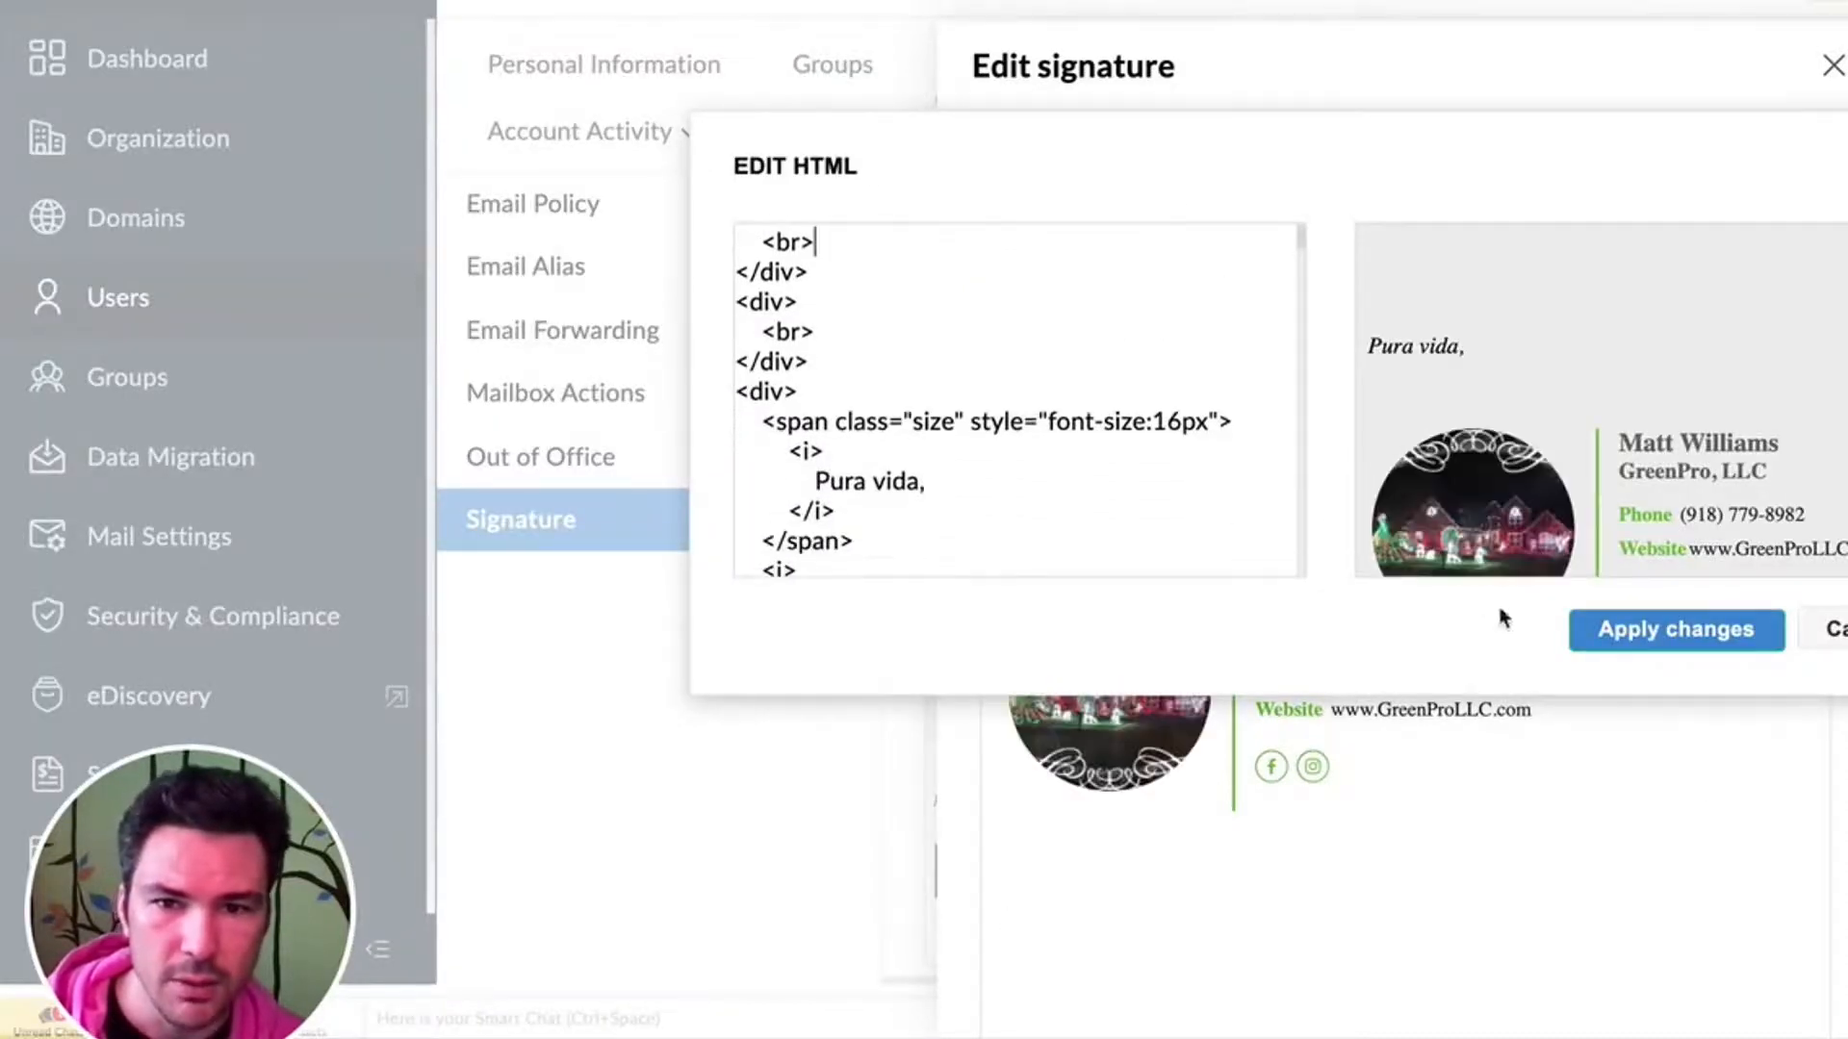
scroll(924, 466, "down", 5)
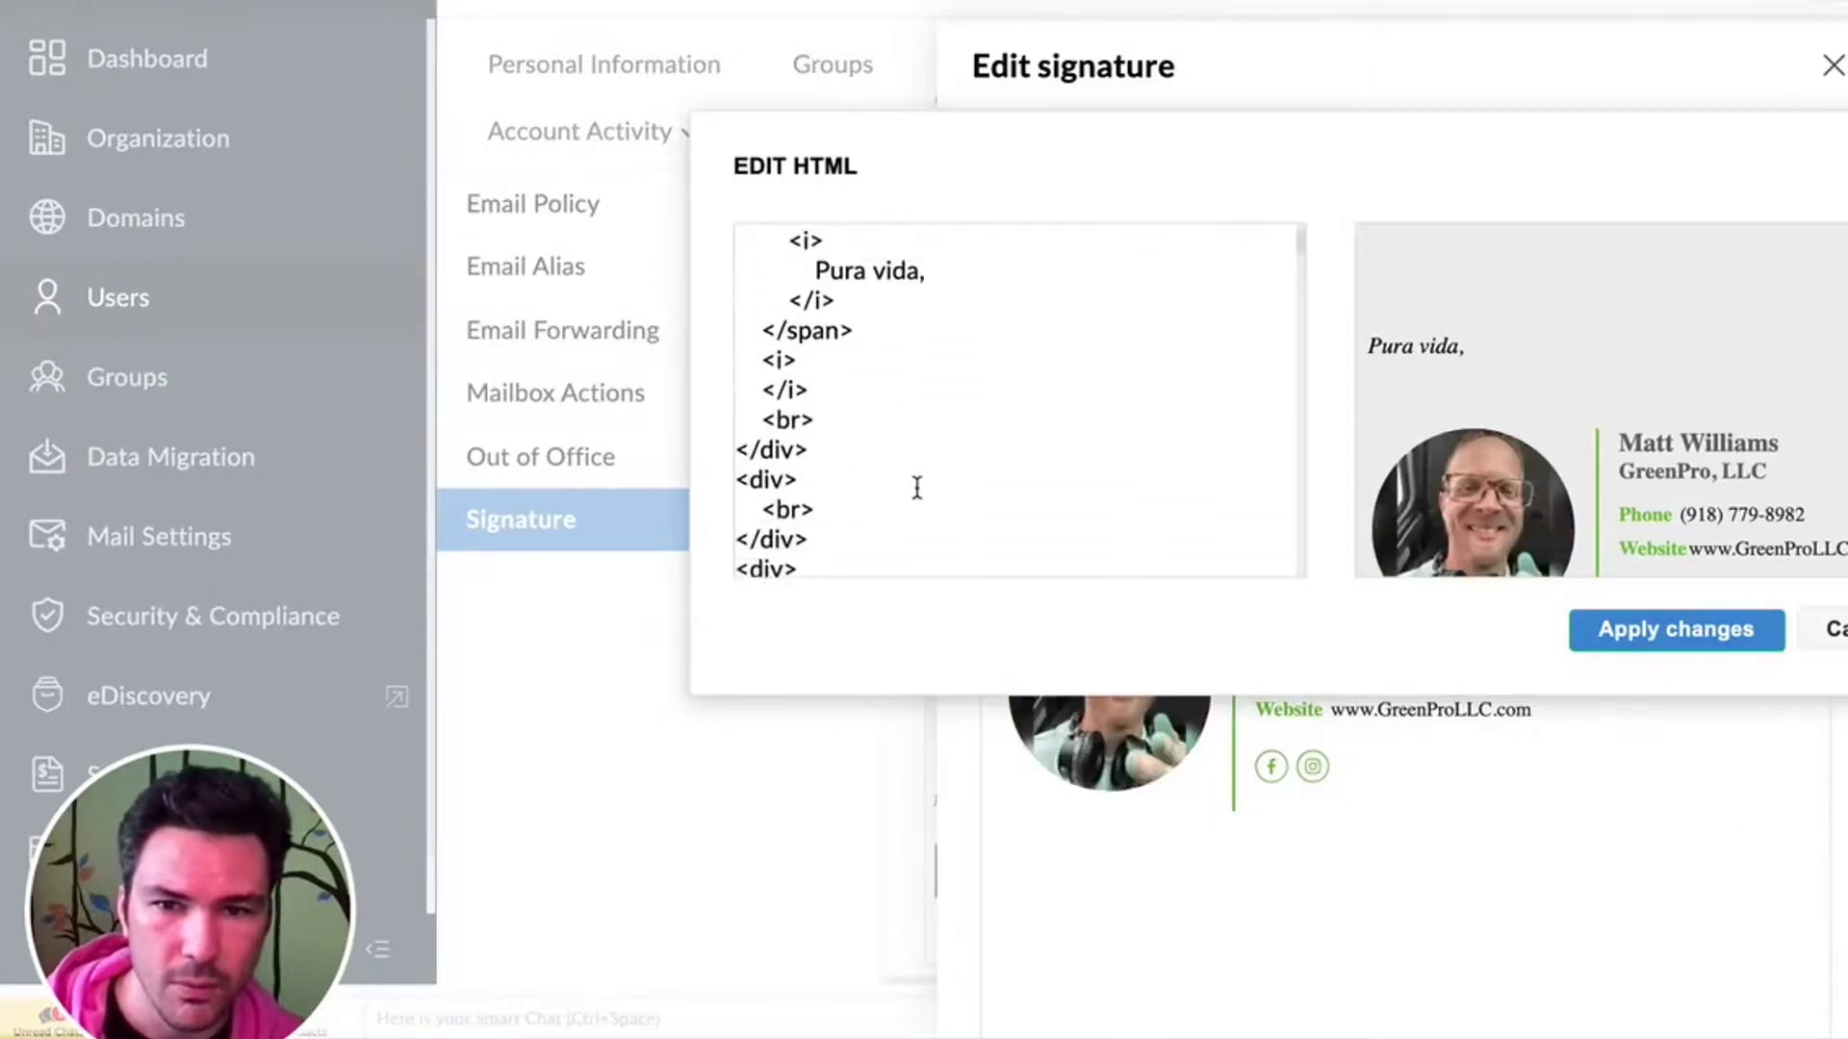
scroll(917, 488, "down", 2)
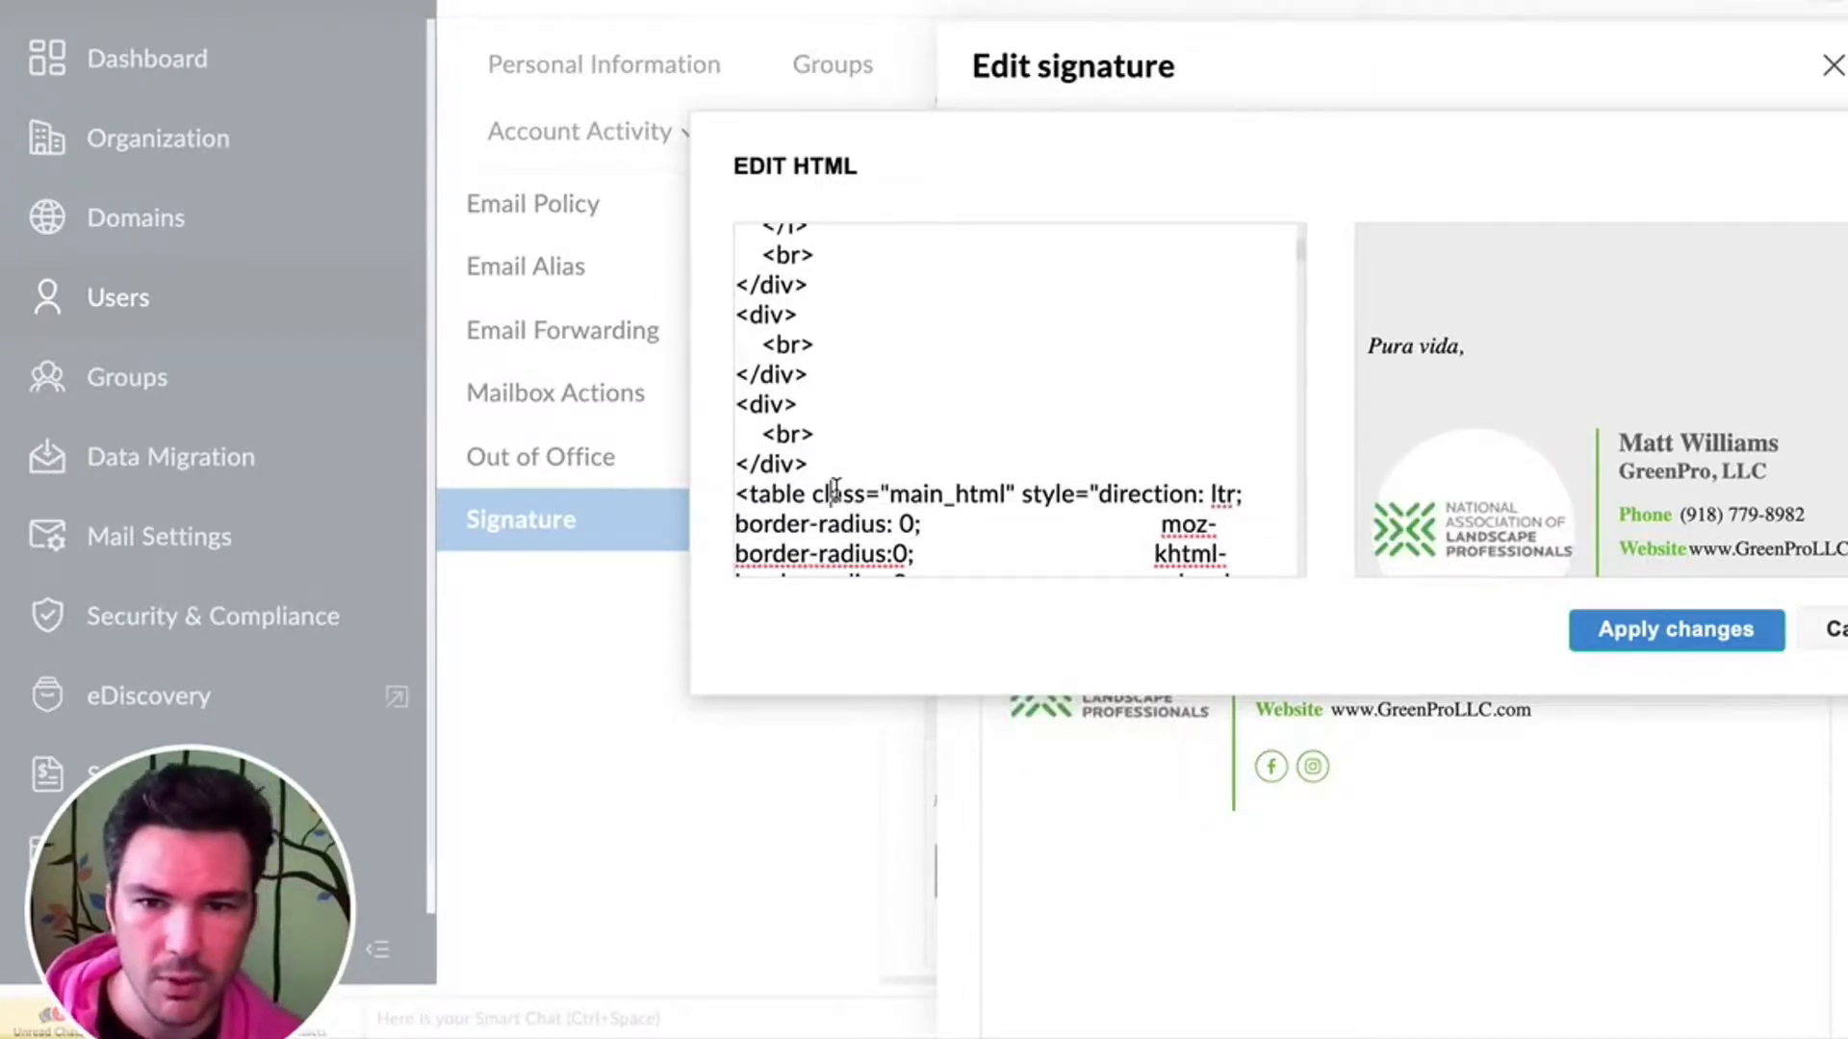
key("shift+super+Down")
key("BackSpace")
key("super+v")
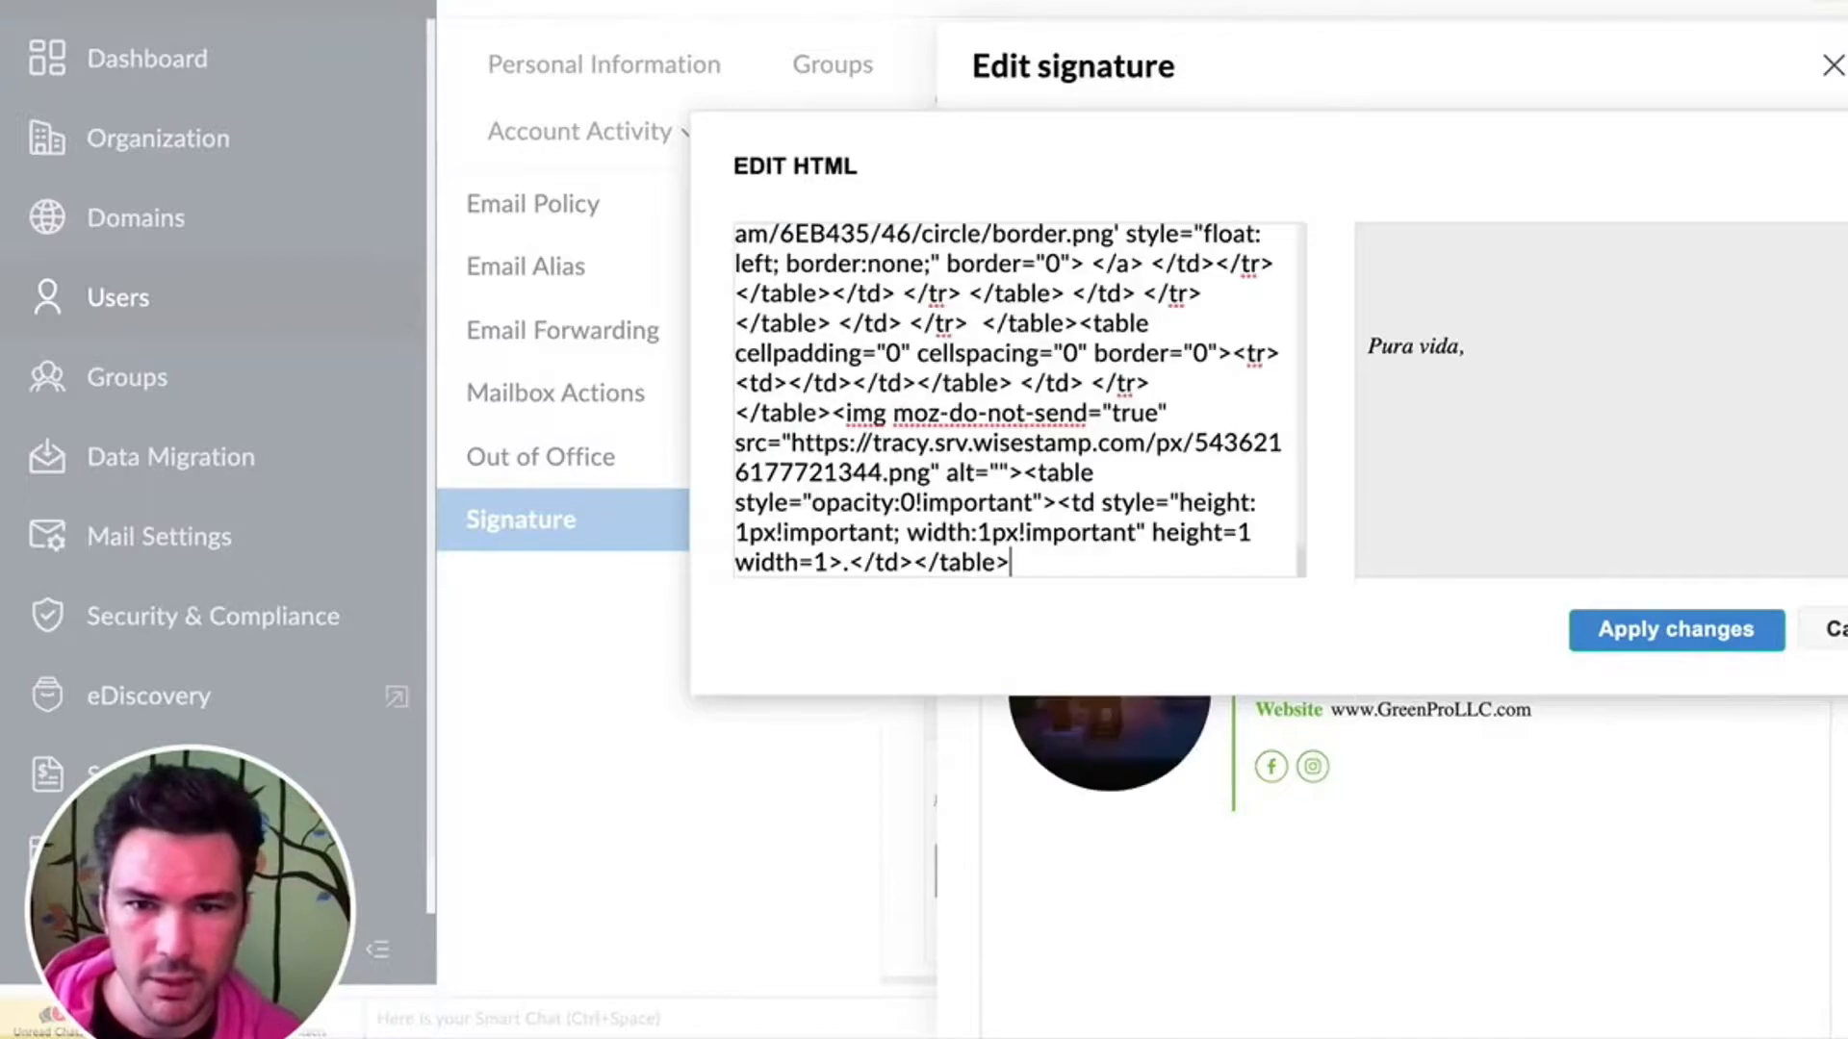
- Review the HTML around the "Pura vida," sign-off, highlighting its italic tag and its text
key("super+Up")
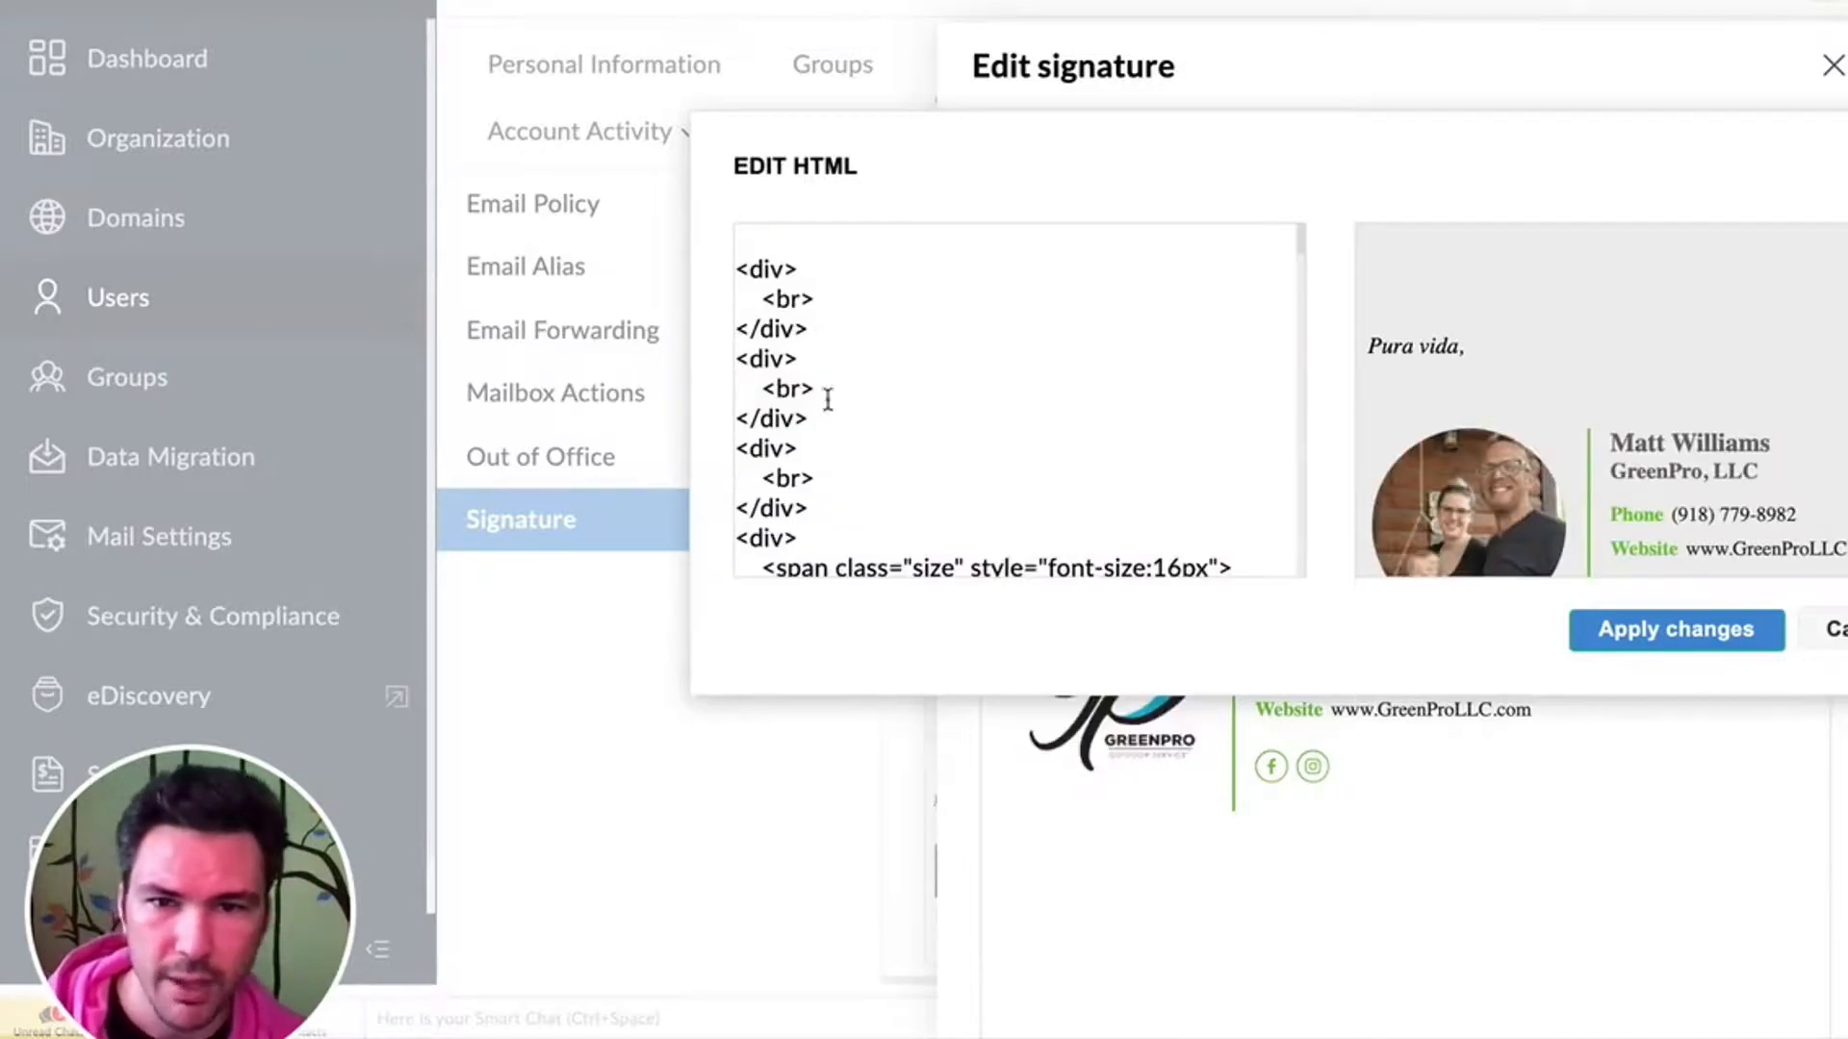
scroll(824, 401, "down", 3)
scroll(803, 361, "down", 1)
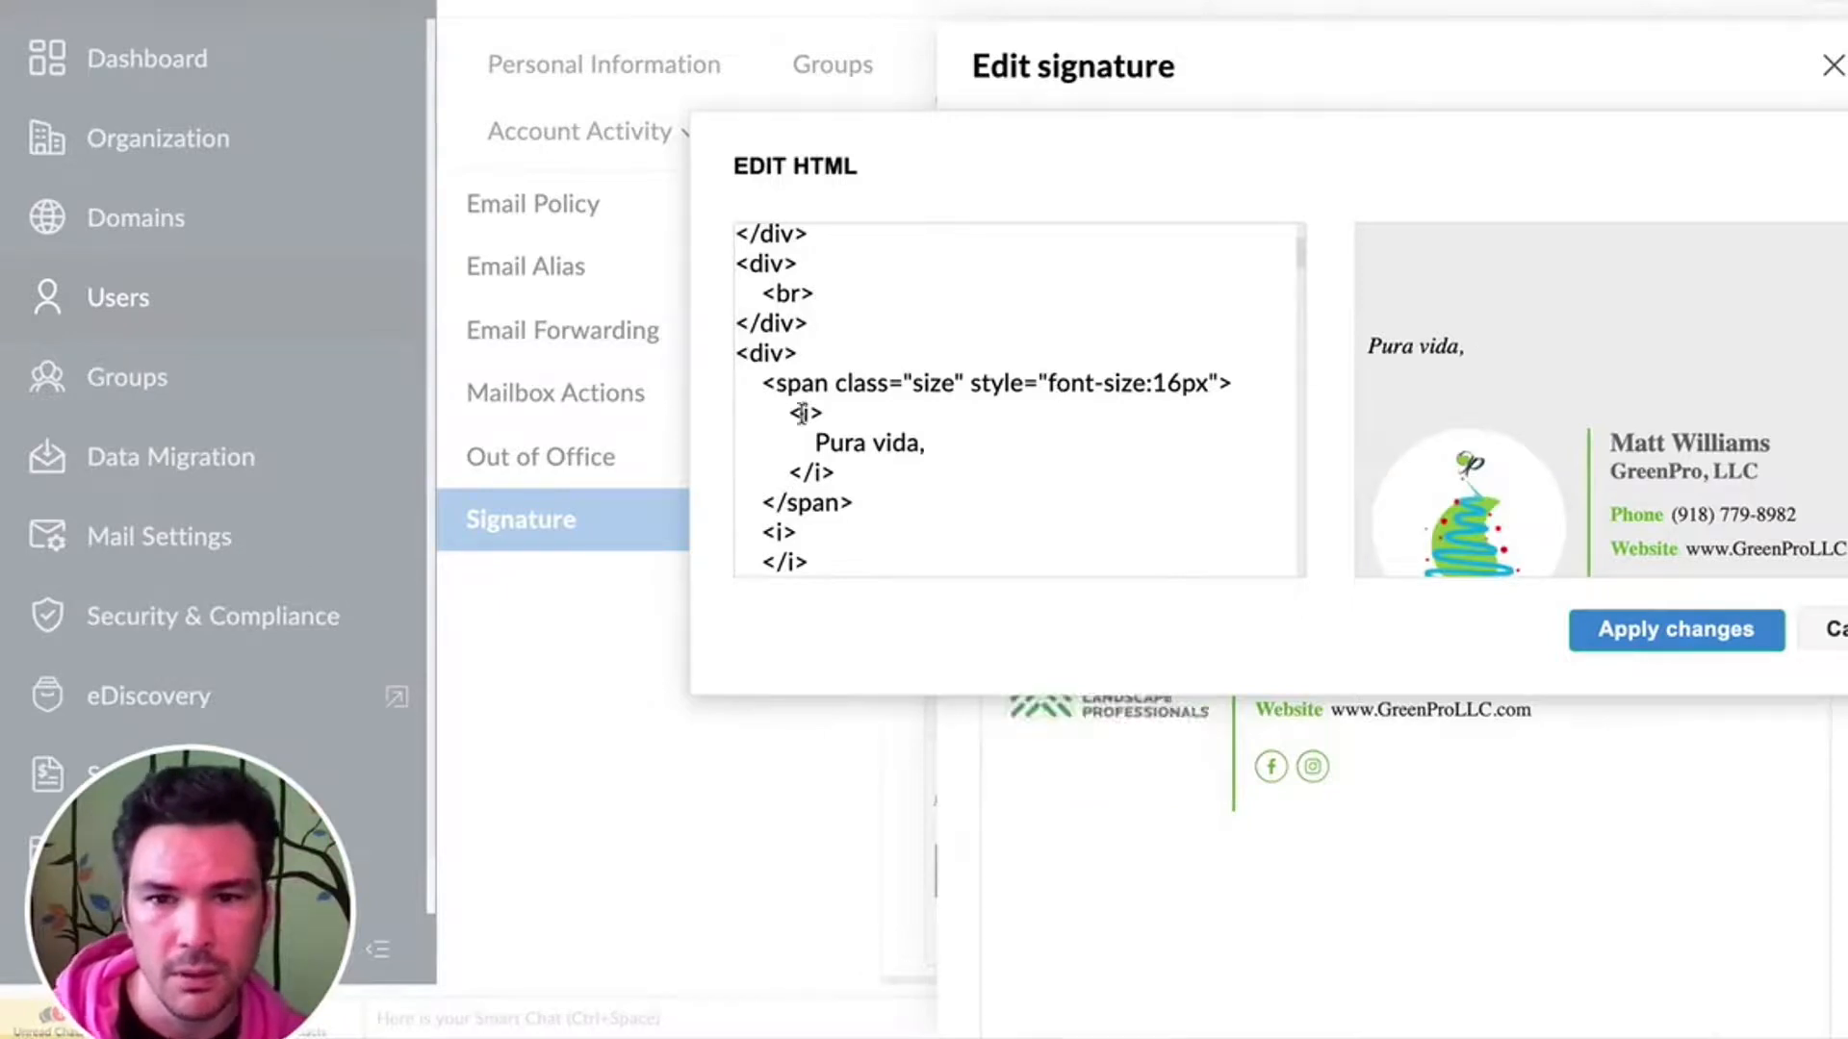
left_click_drag(789, 412, 825, 412)
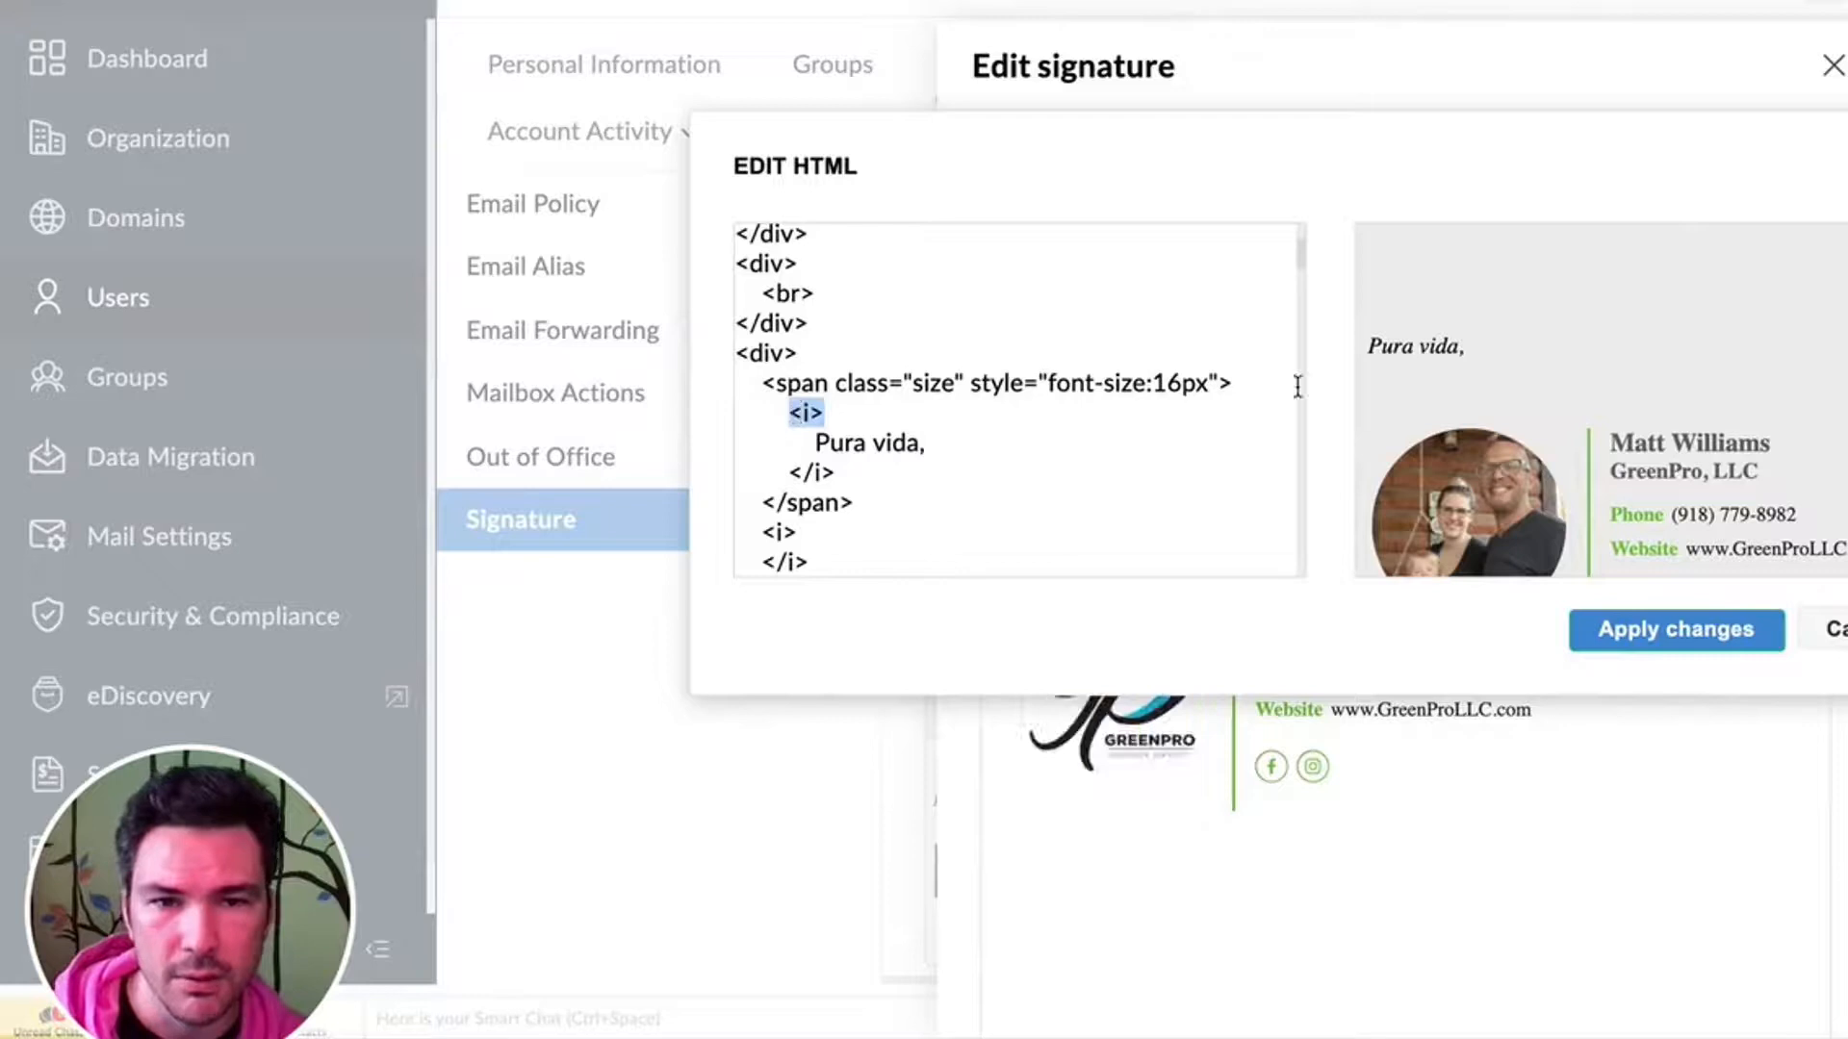
left_click_drag(811, 441, 985, 440)
left_click(985, 441)
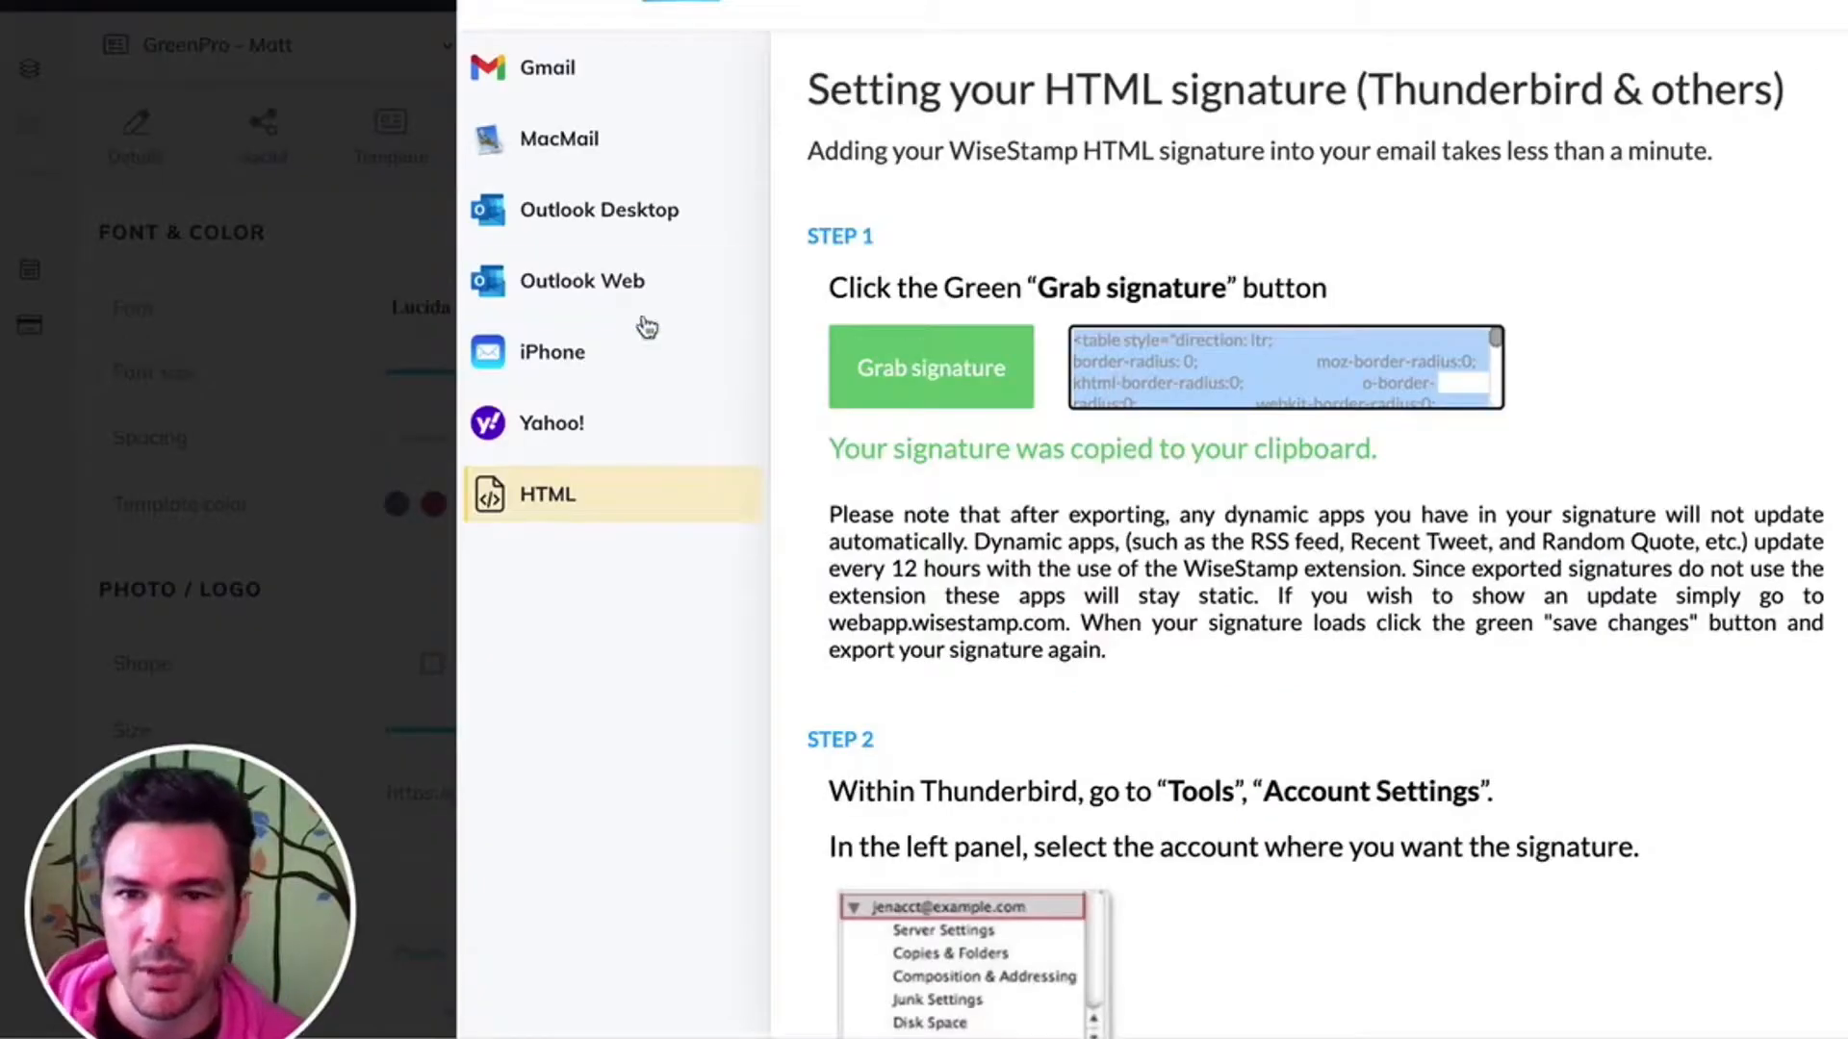
- Close the export instructions in WiseStamp, and apply the edited HTML and save the signature in Zoho Mail
left_click(401, 284)
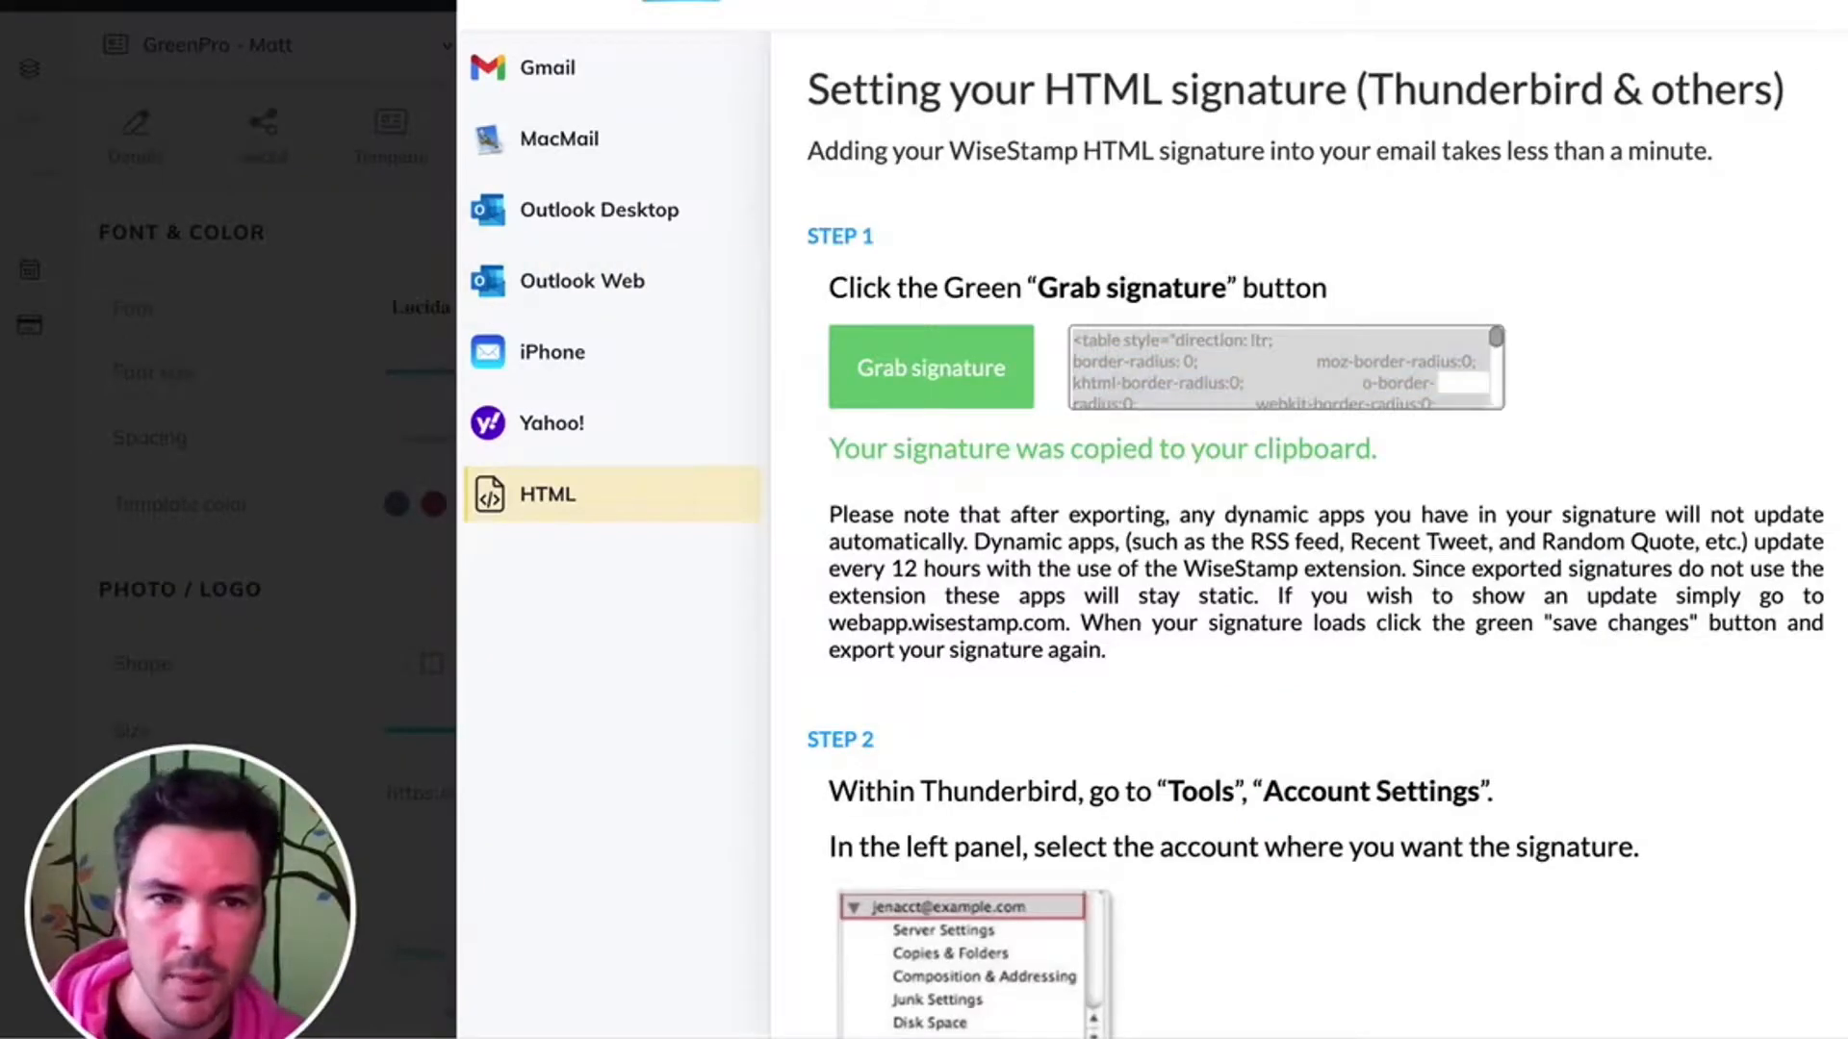
key("Escape")
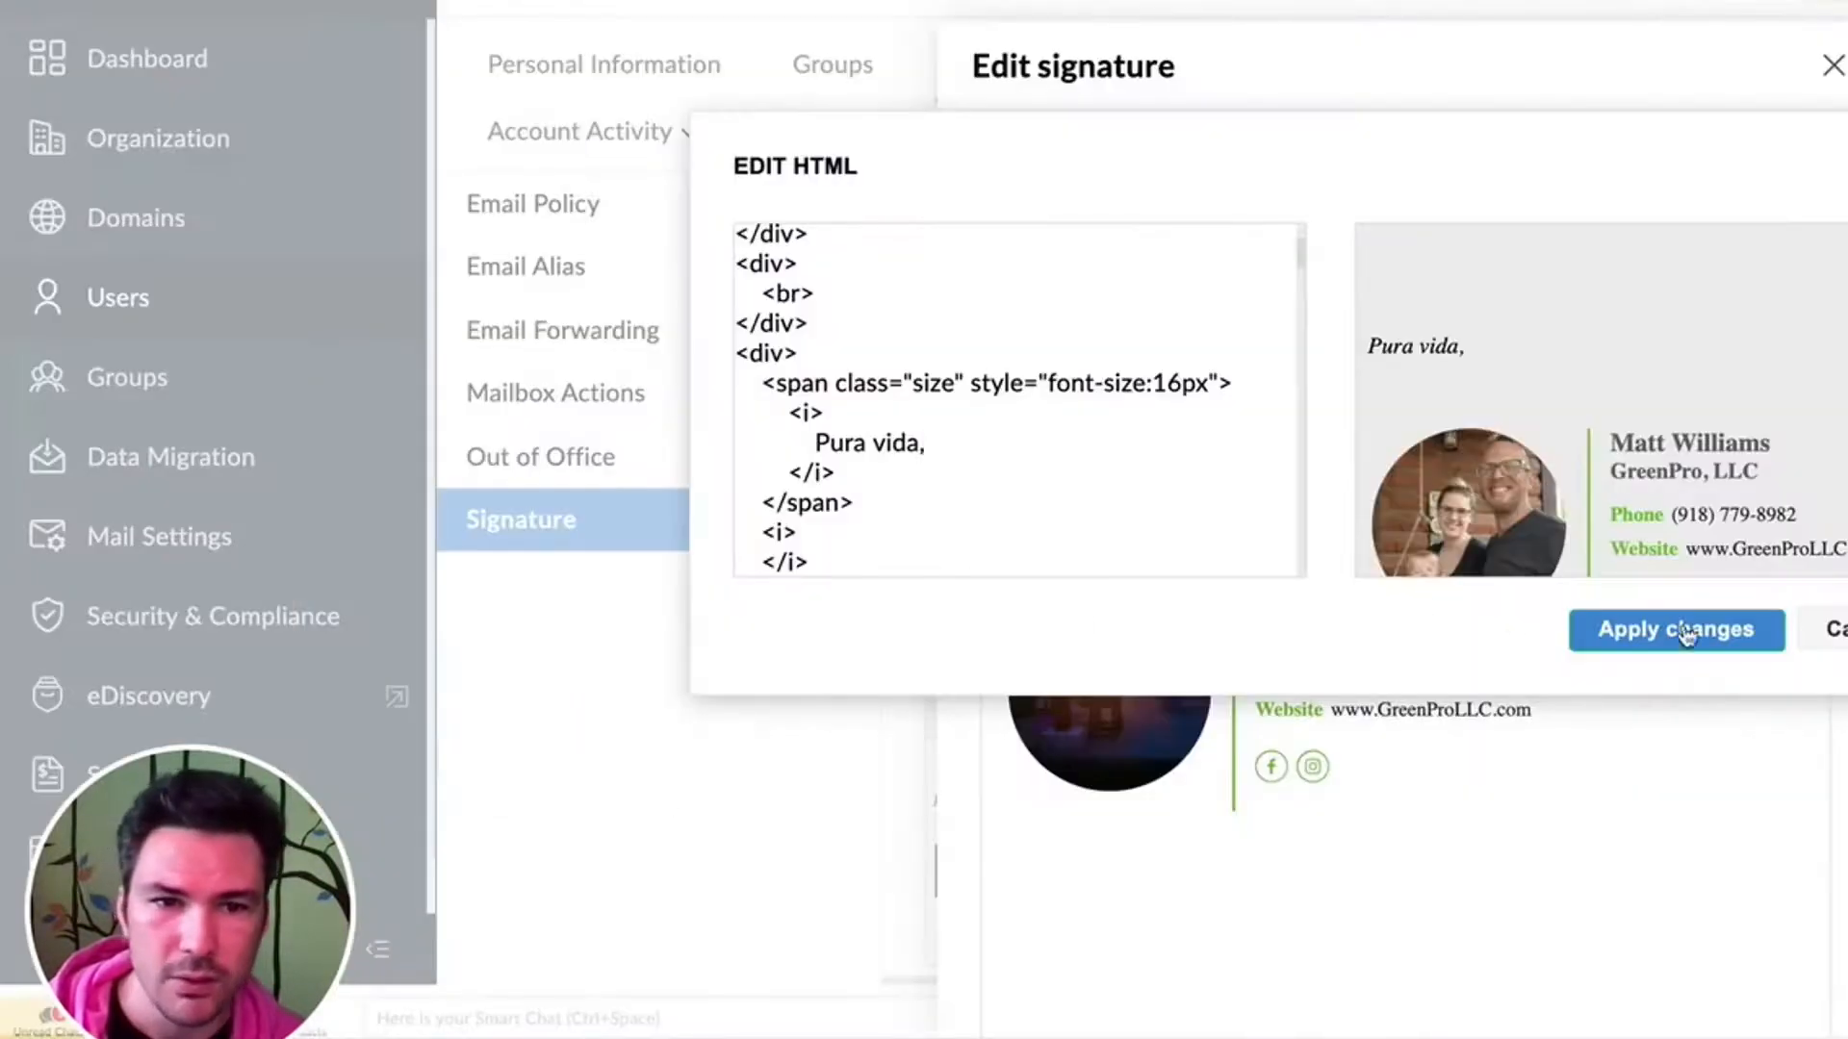
left_click(1684, 633)
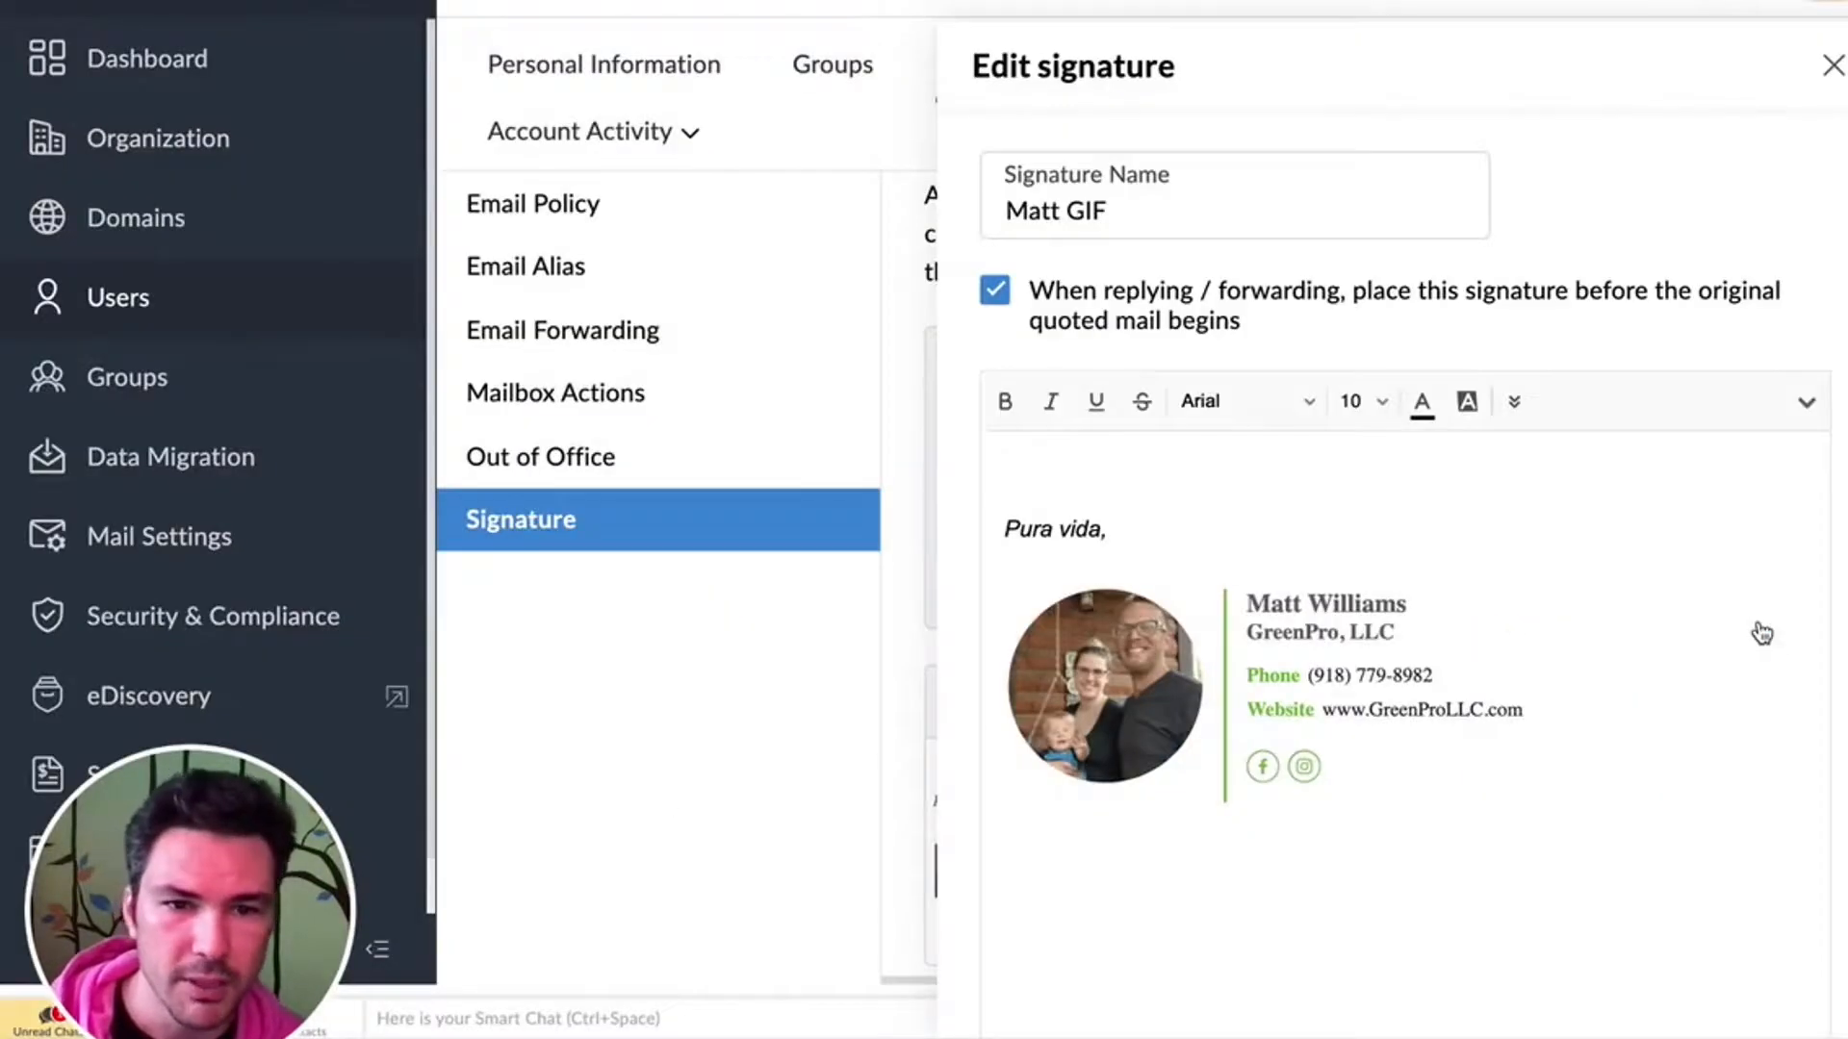
scroll(1592, 730, "down", 5)
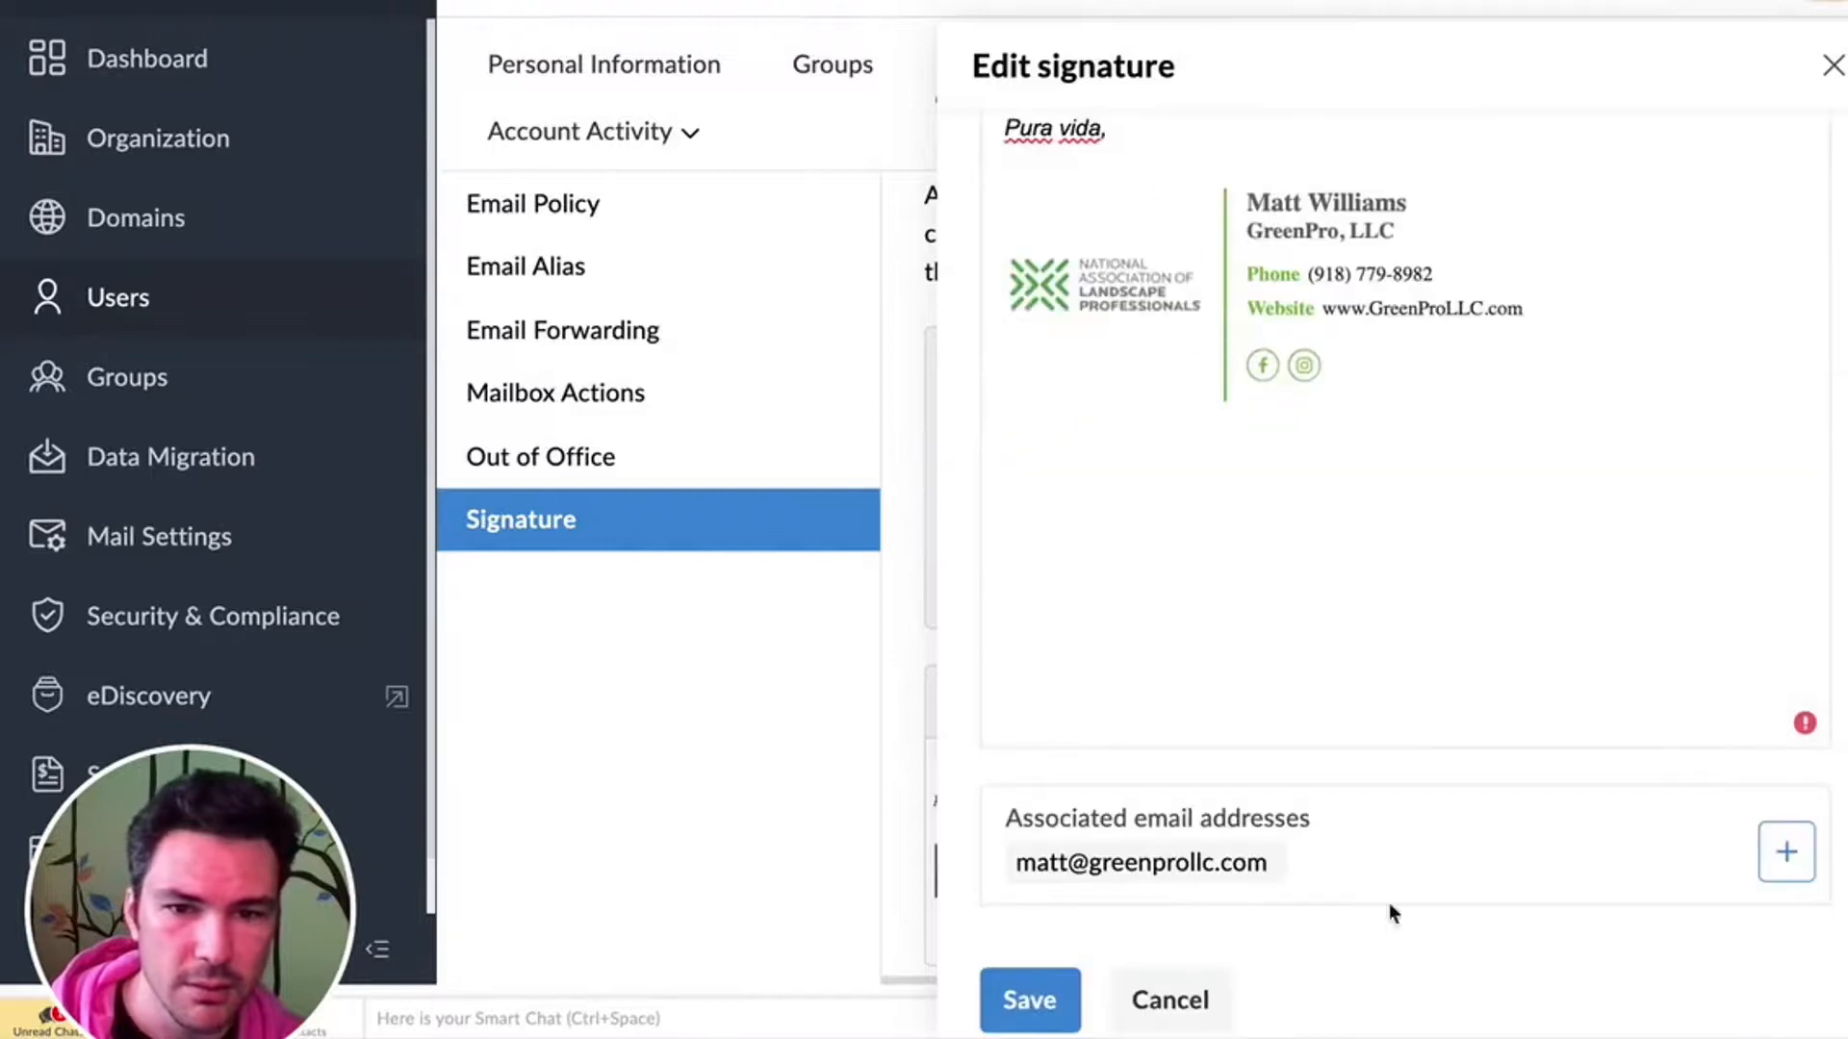
left_click(1030, 998)
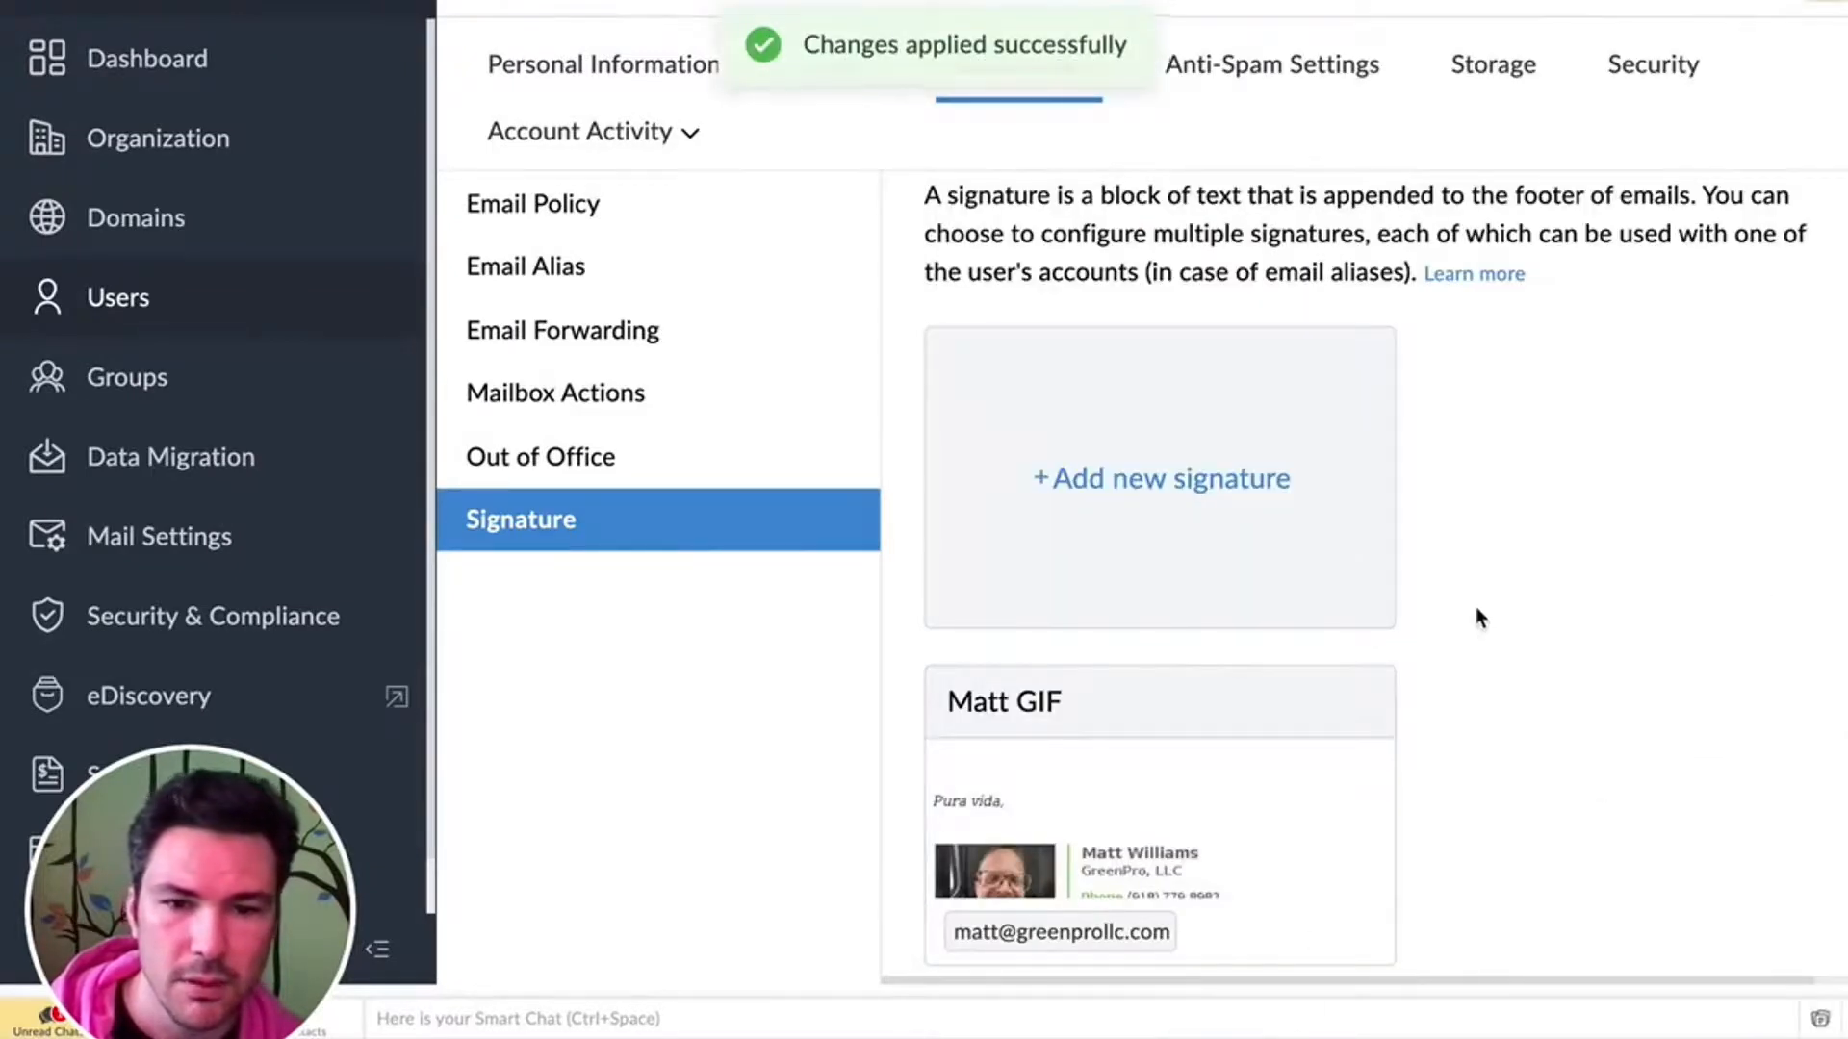
- Switch to the TourKick page on branded email signatures and examine its WiseStamp and L-Card Pro sections
scroll(1475, 616, "down", 1)
left_click(1148, 726)
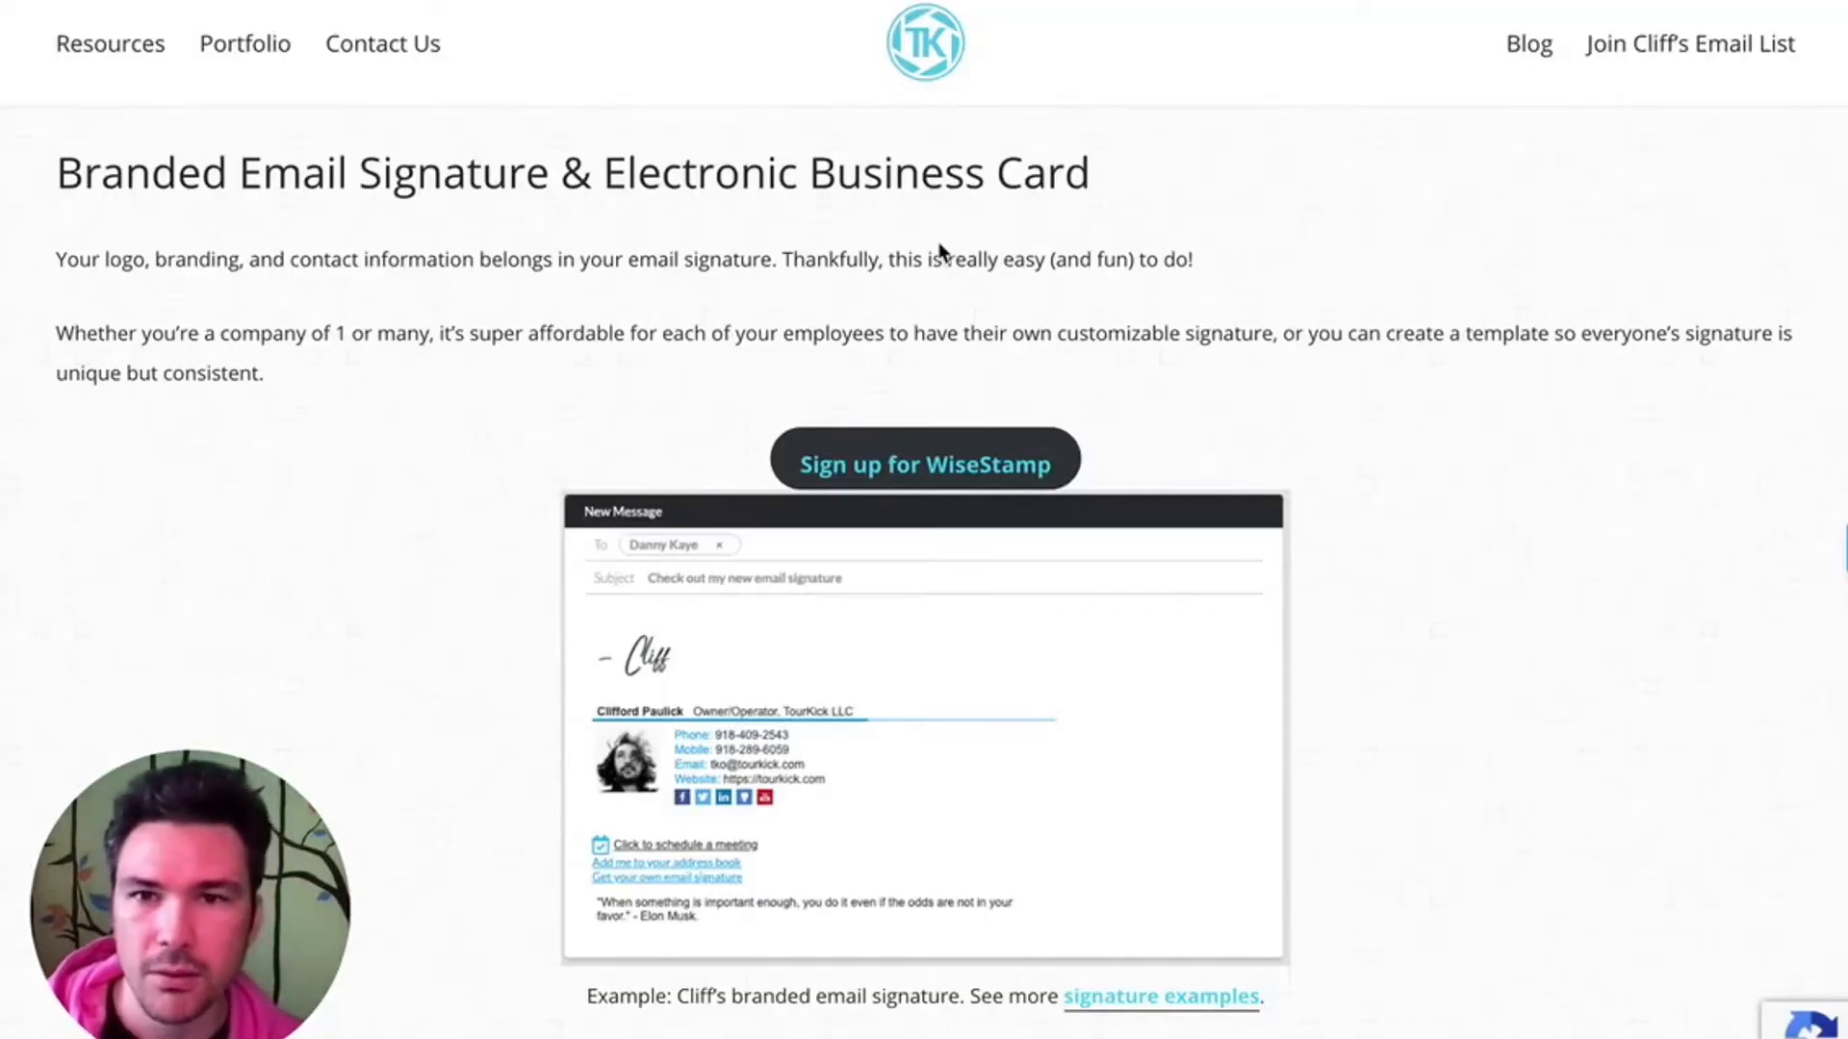
scroll(933, 206, "down", 2)
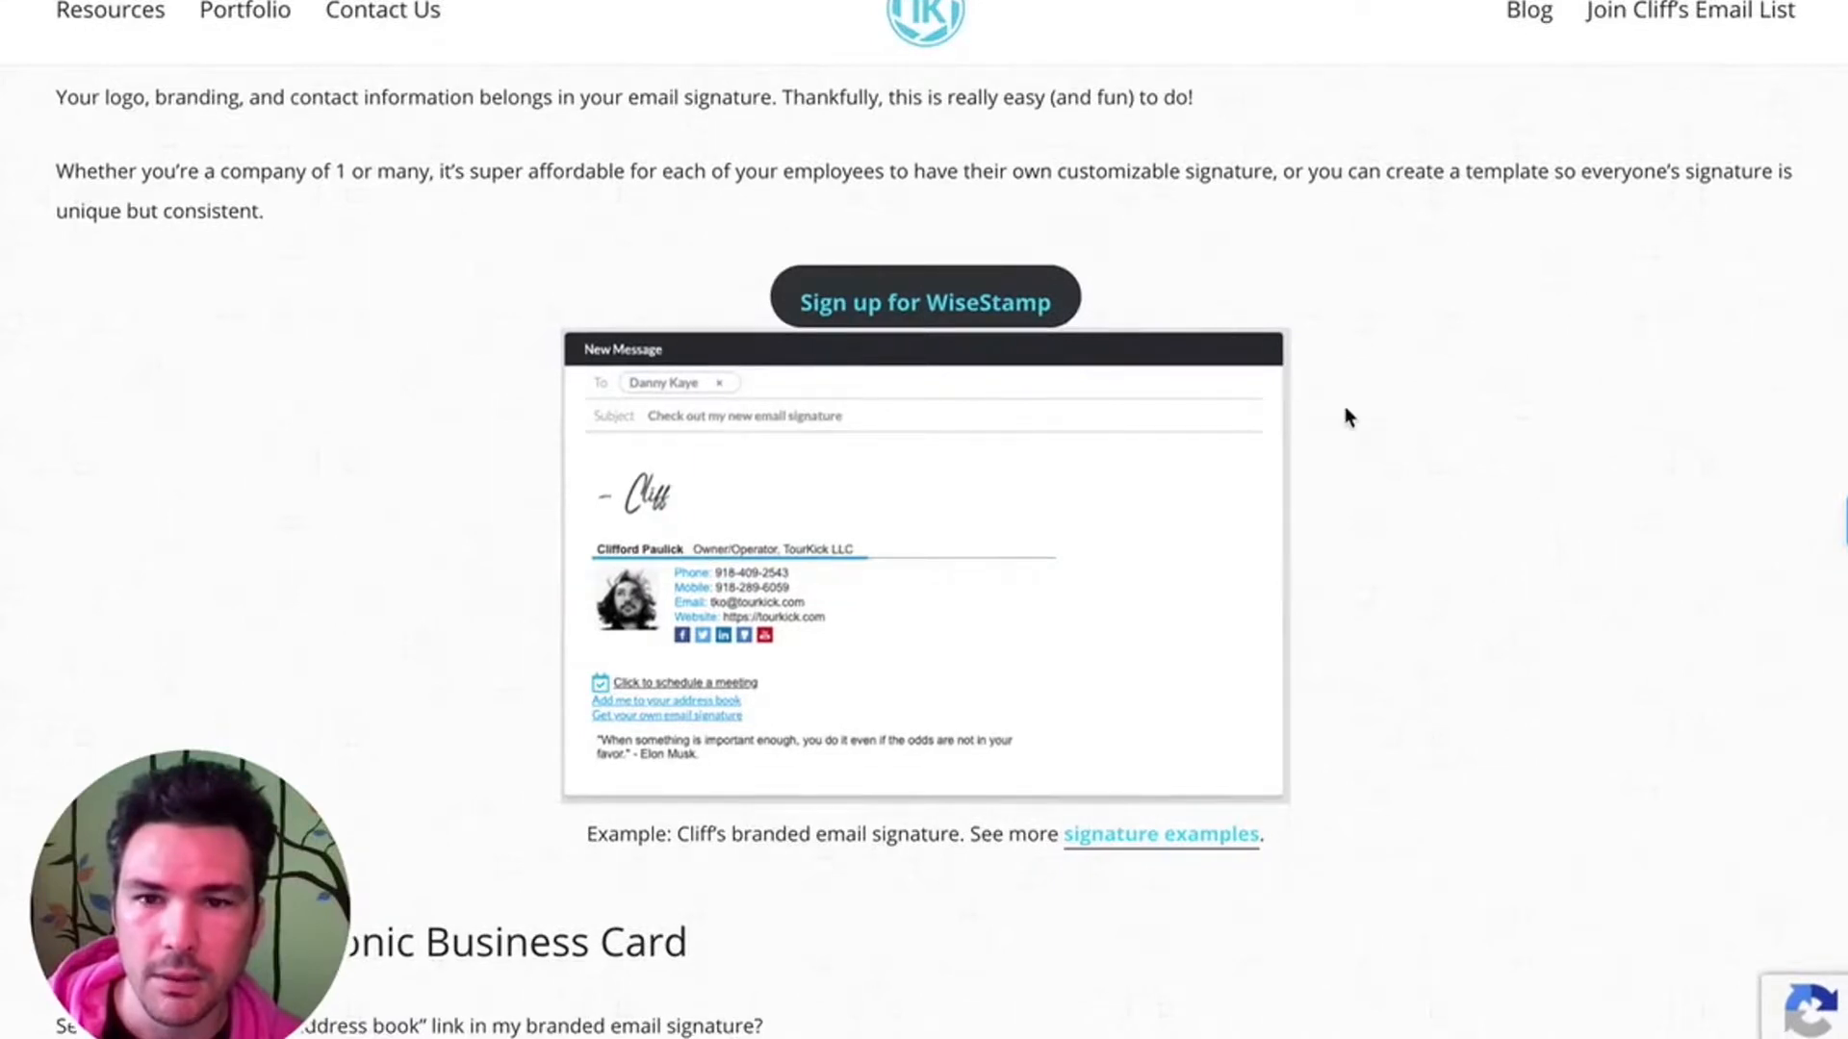
scroll(1088, 276, "up", 2)
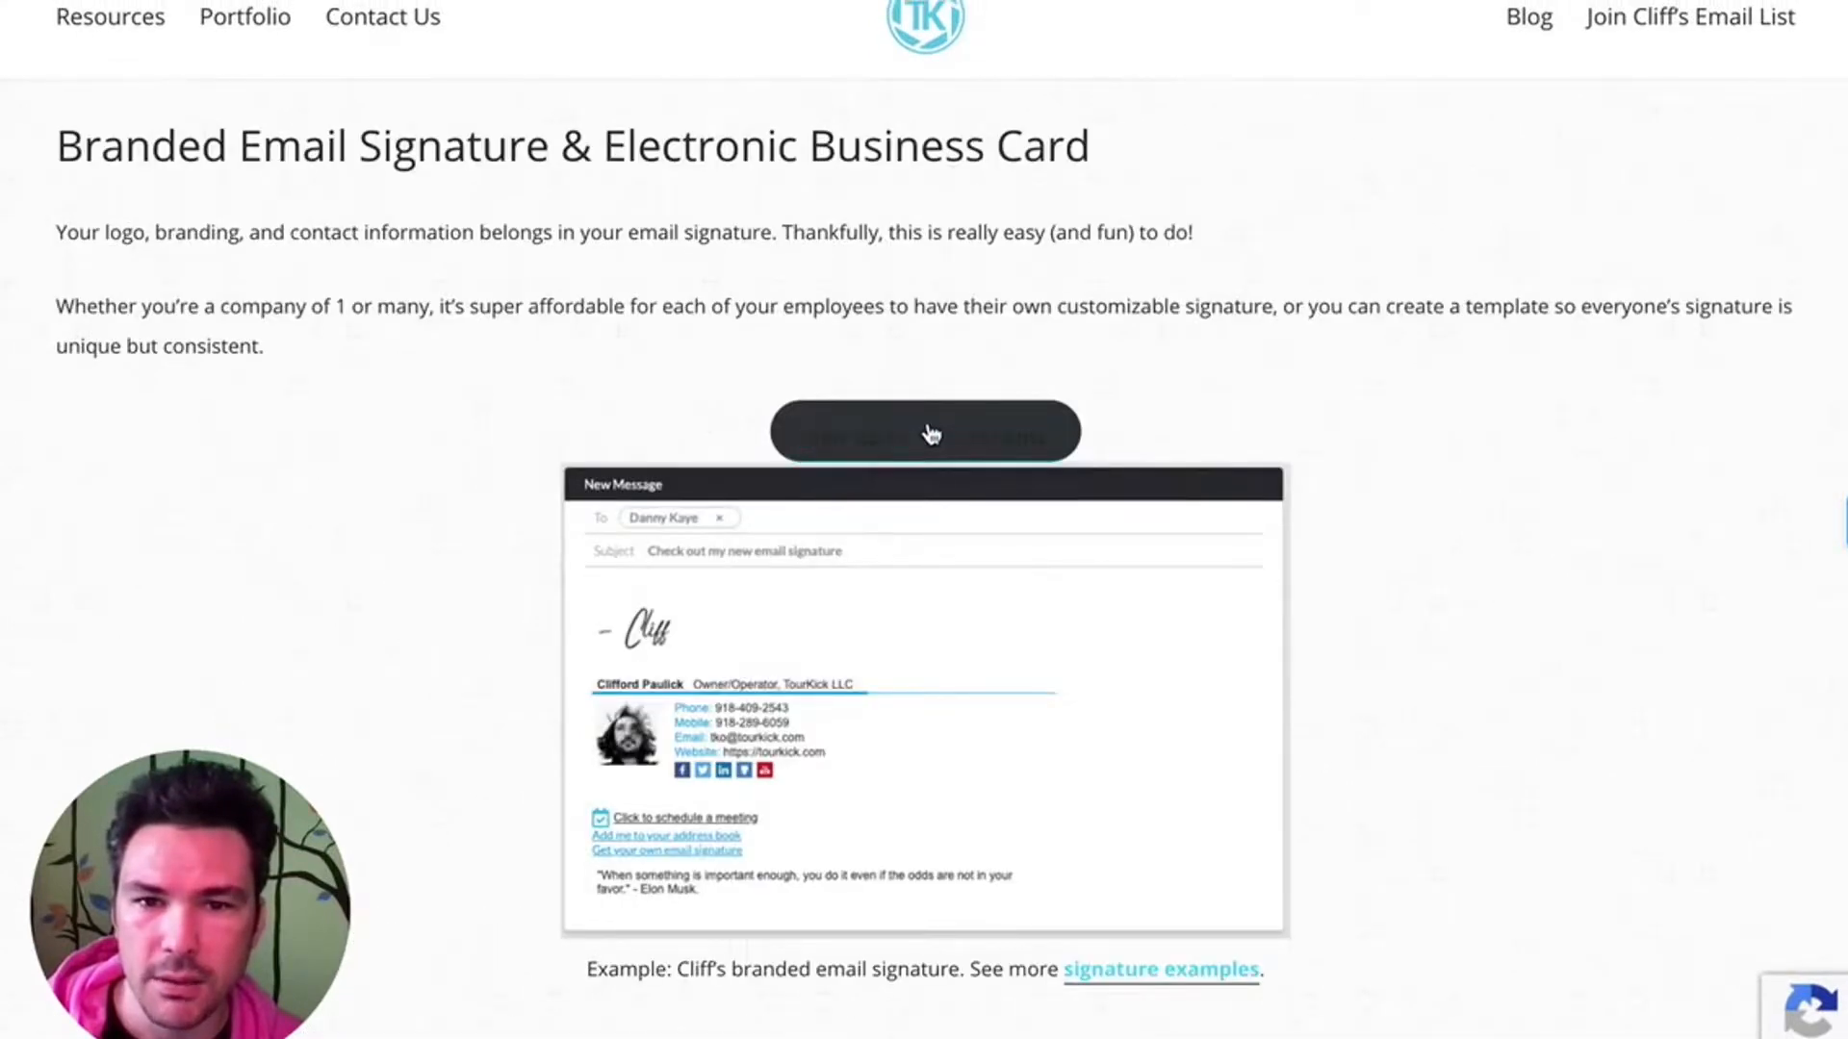
scroll(1400, 625, "down", 5)
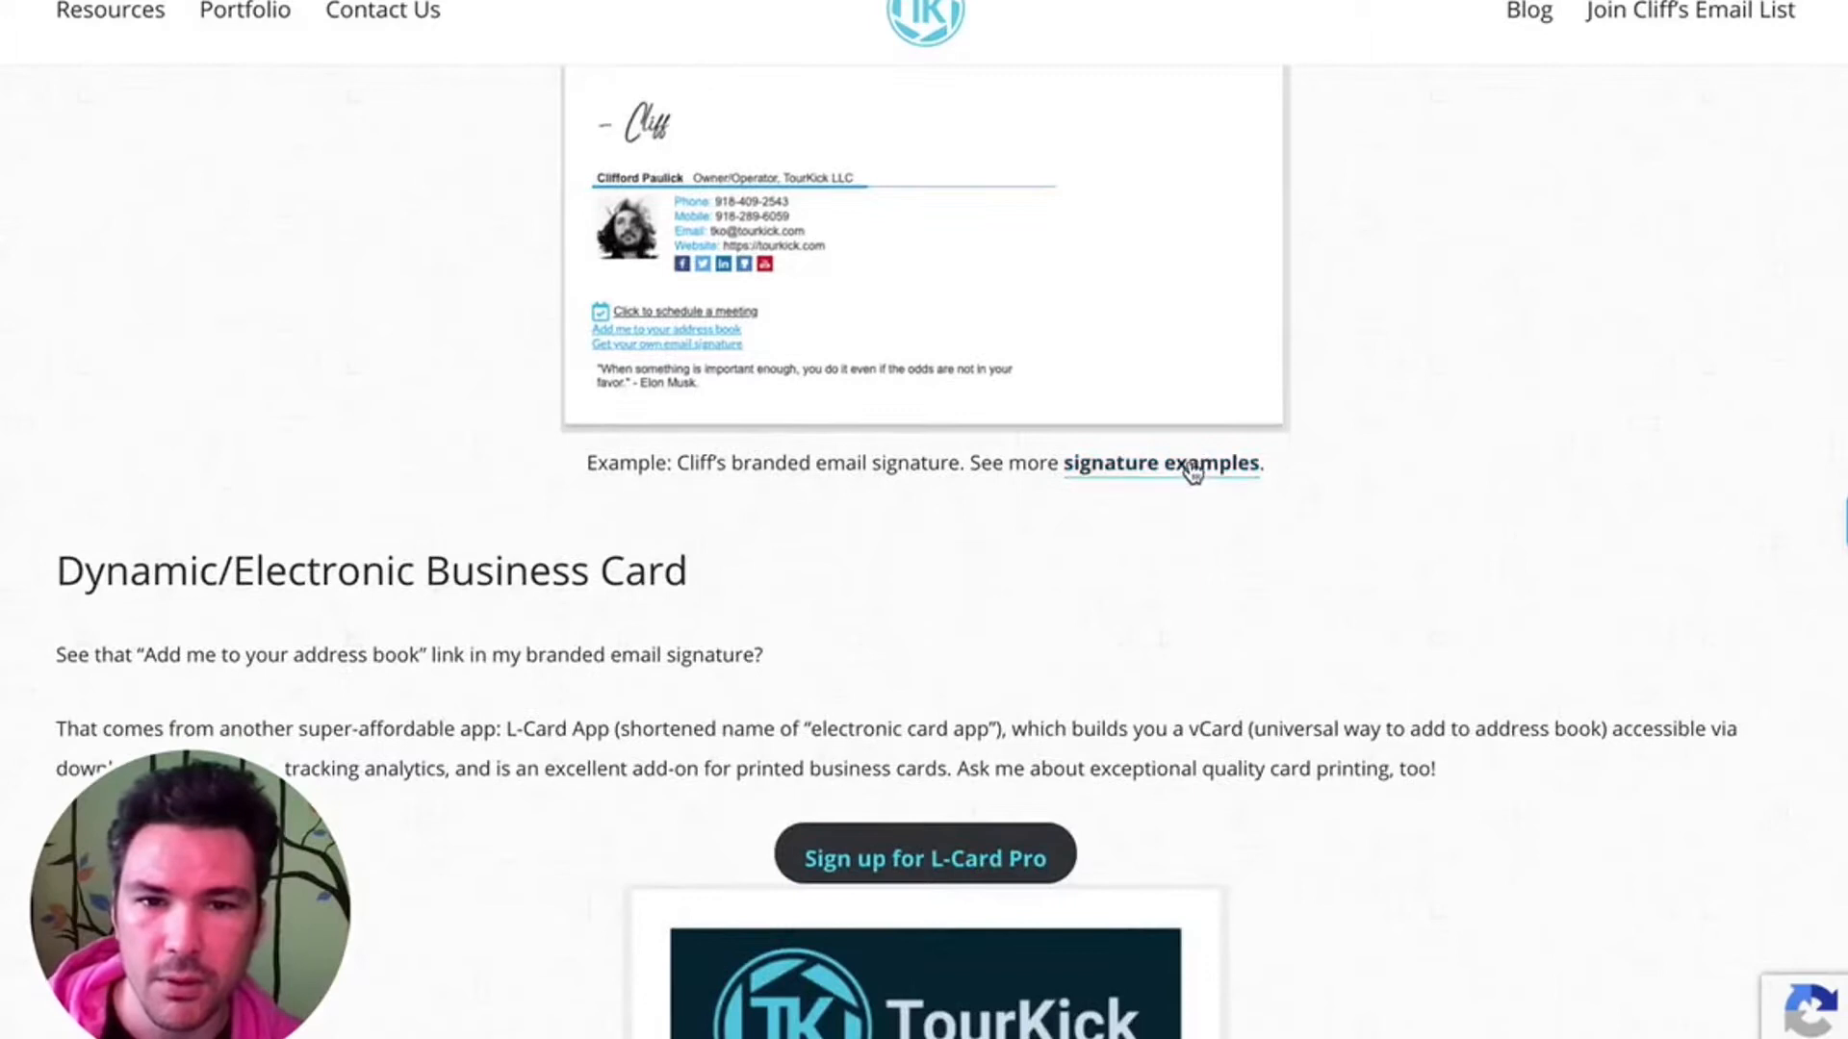
scroll(1403, 553, "down", 3)
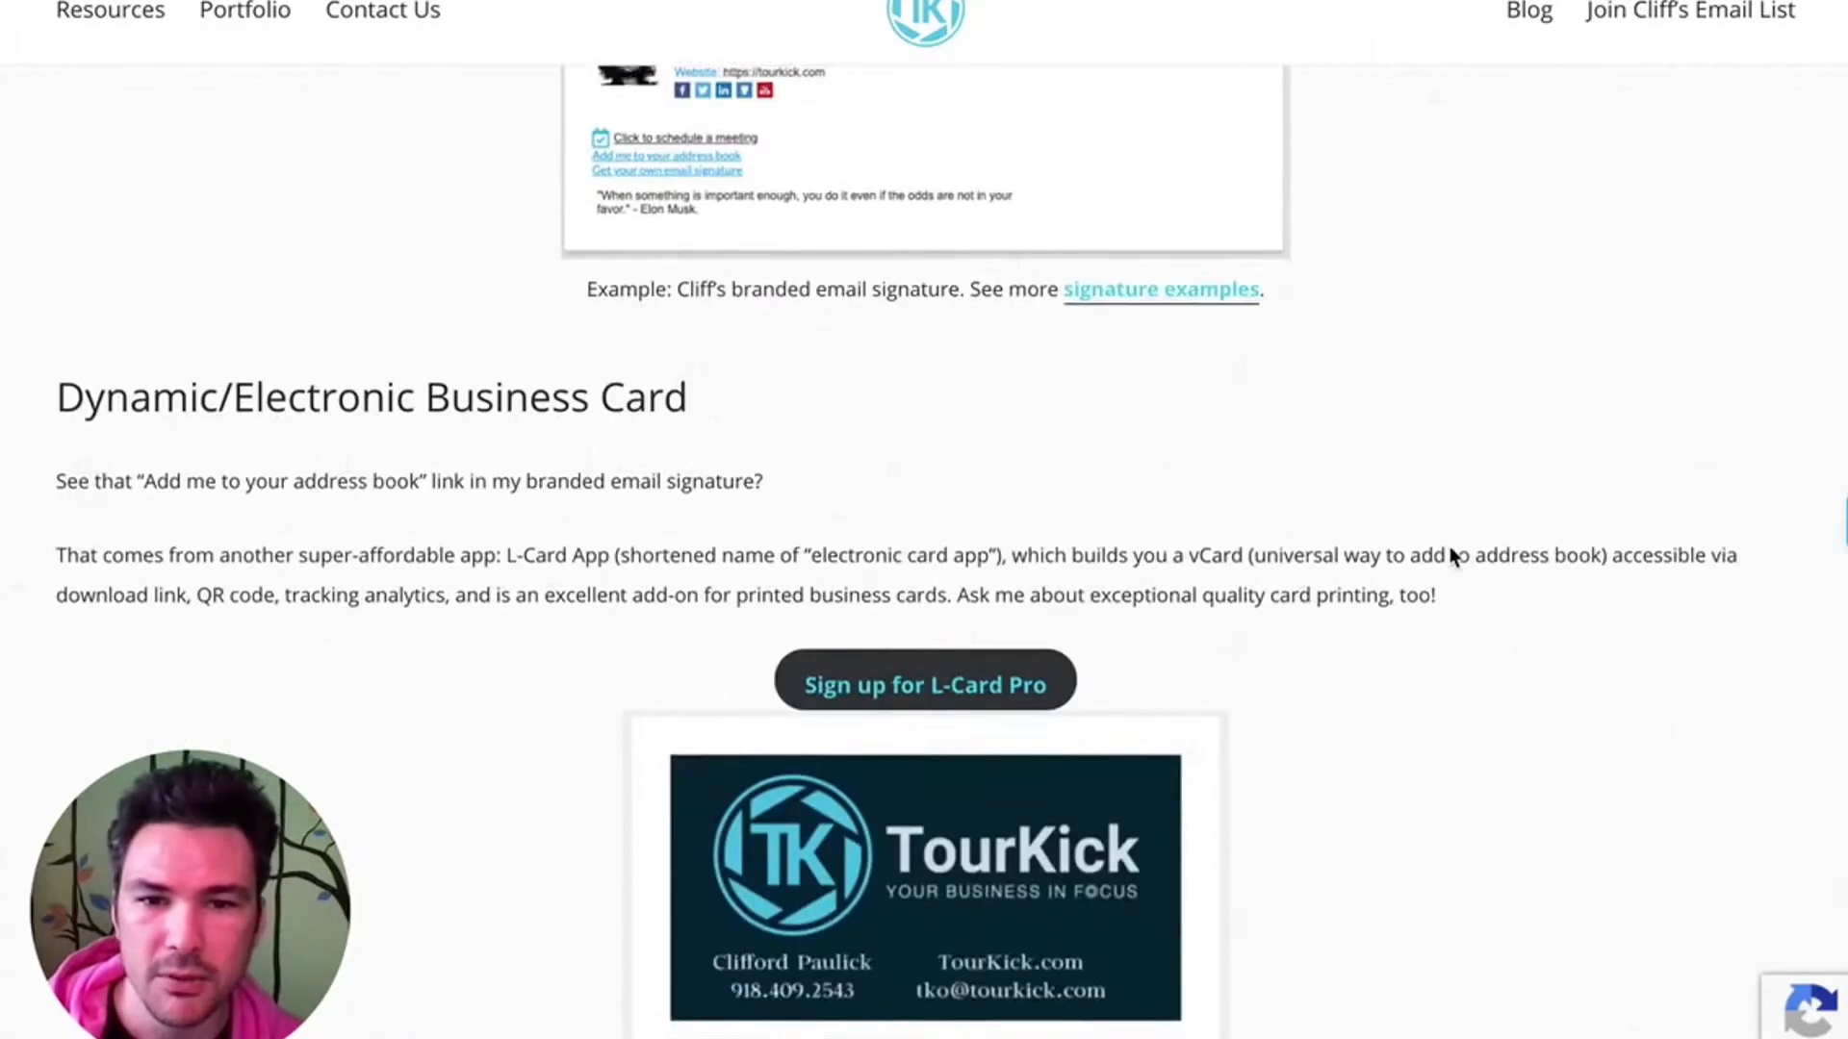
scroll(1165, 480, "down", 4)
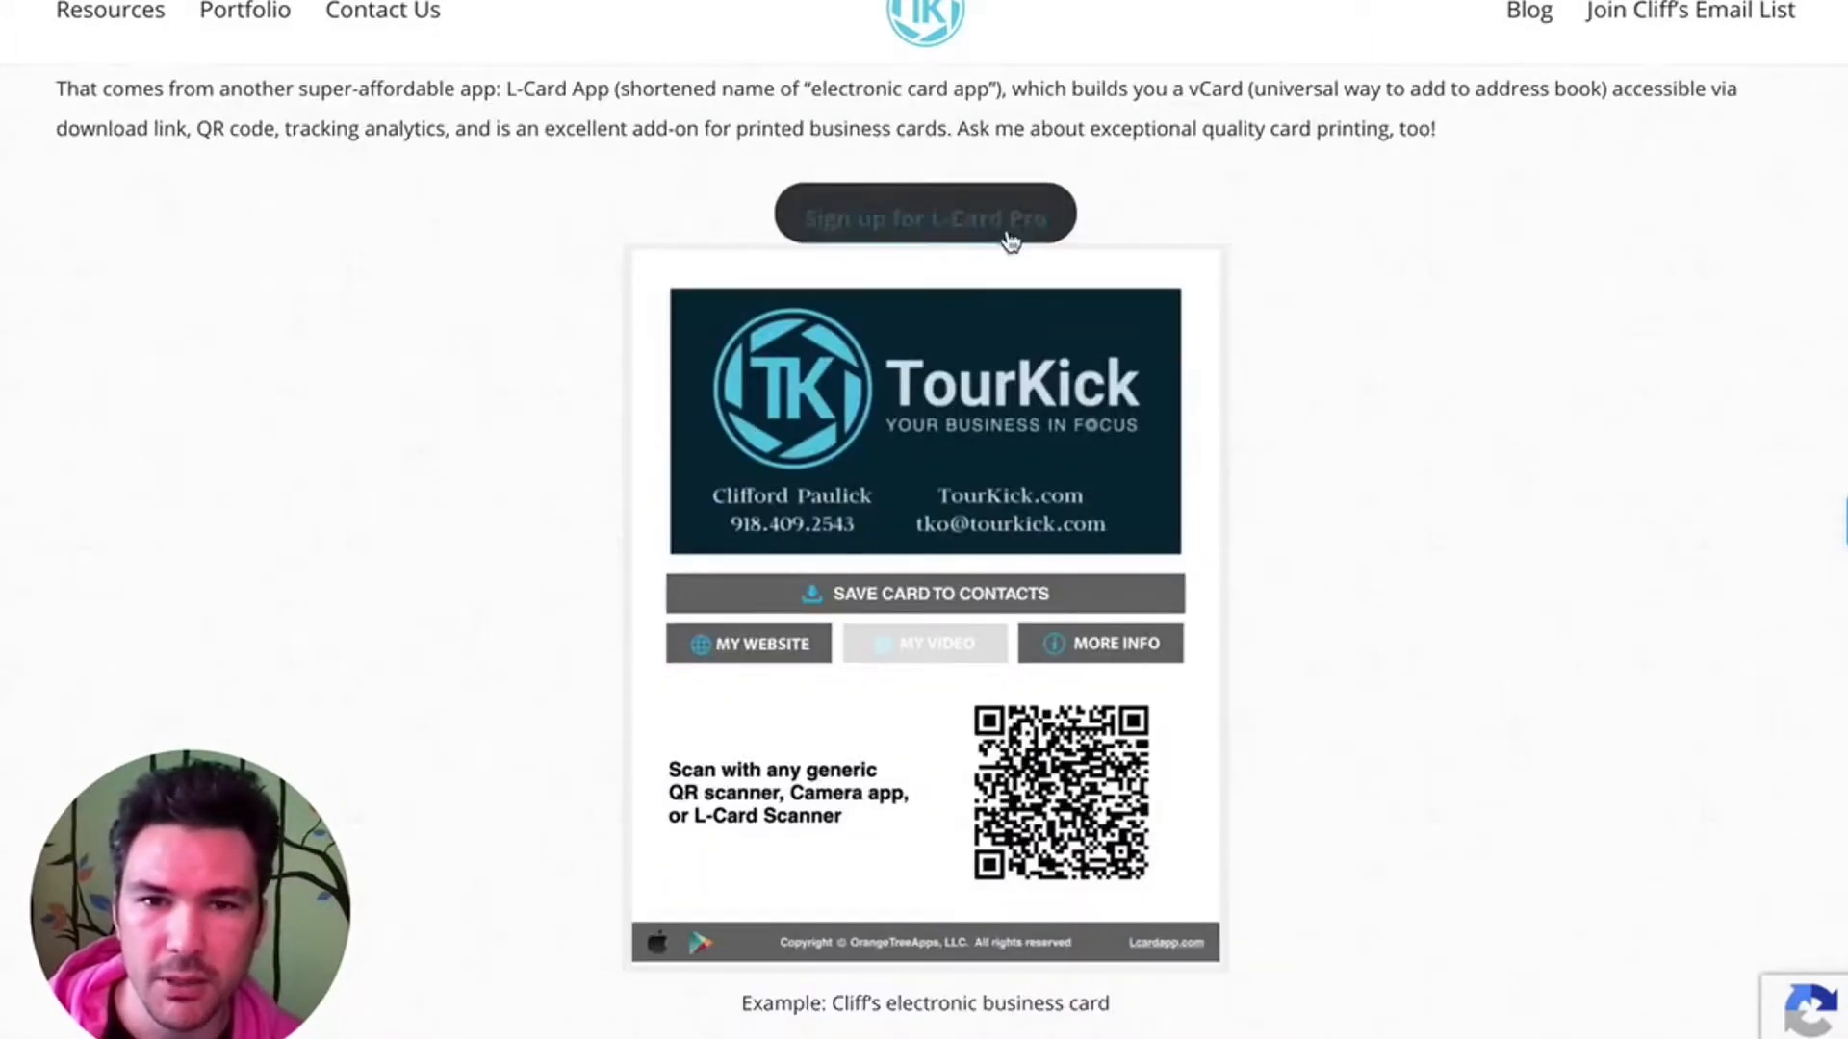
scroll(1444, 292, "down", 5)
scroll(1443, 289, "up", 4)
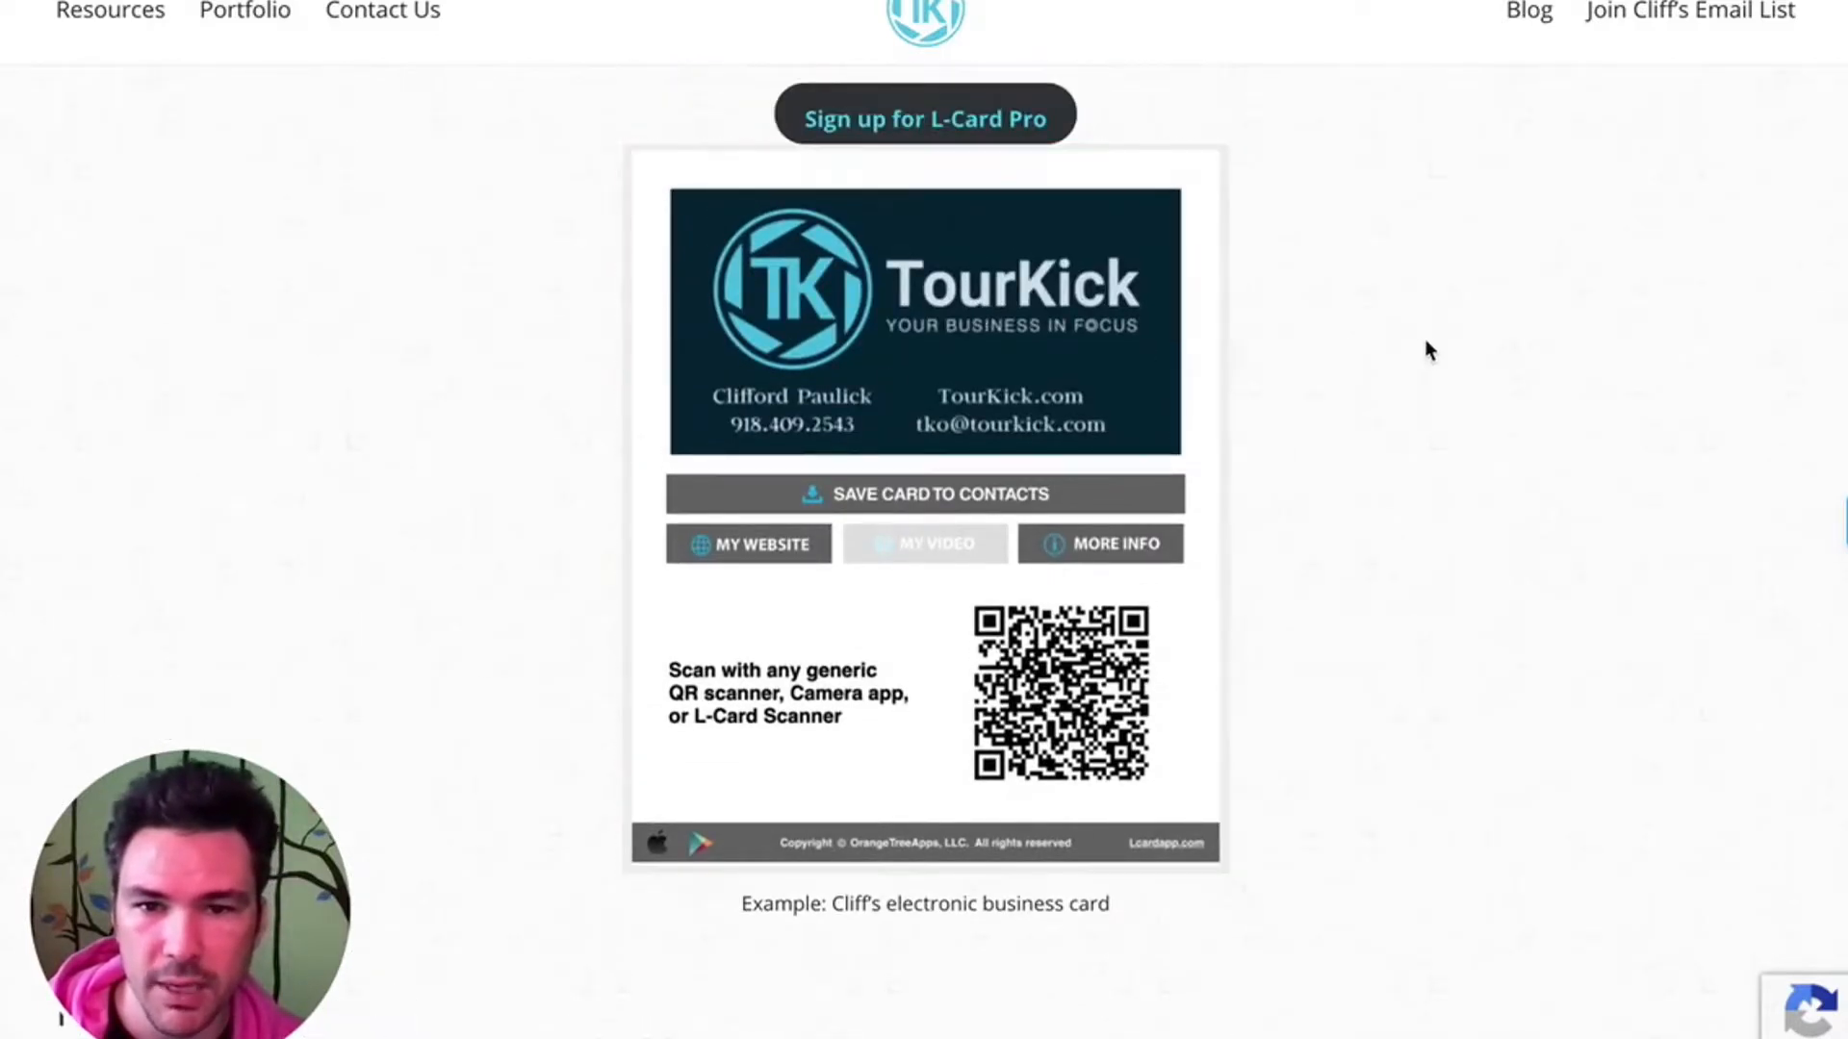
scroll(1424, 339, "down", 3)
scroll(1428, 349, "down", 2)
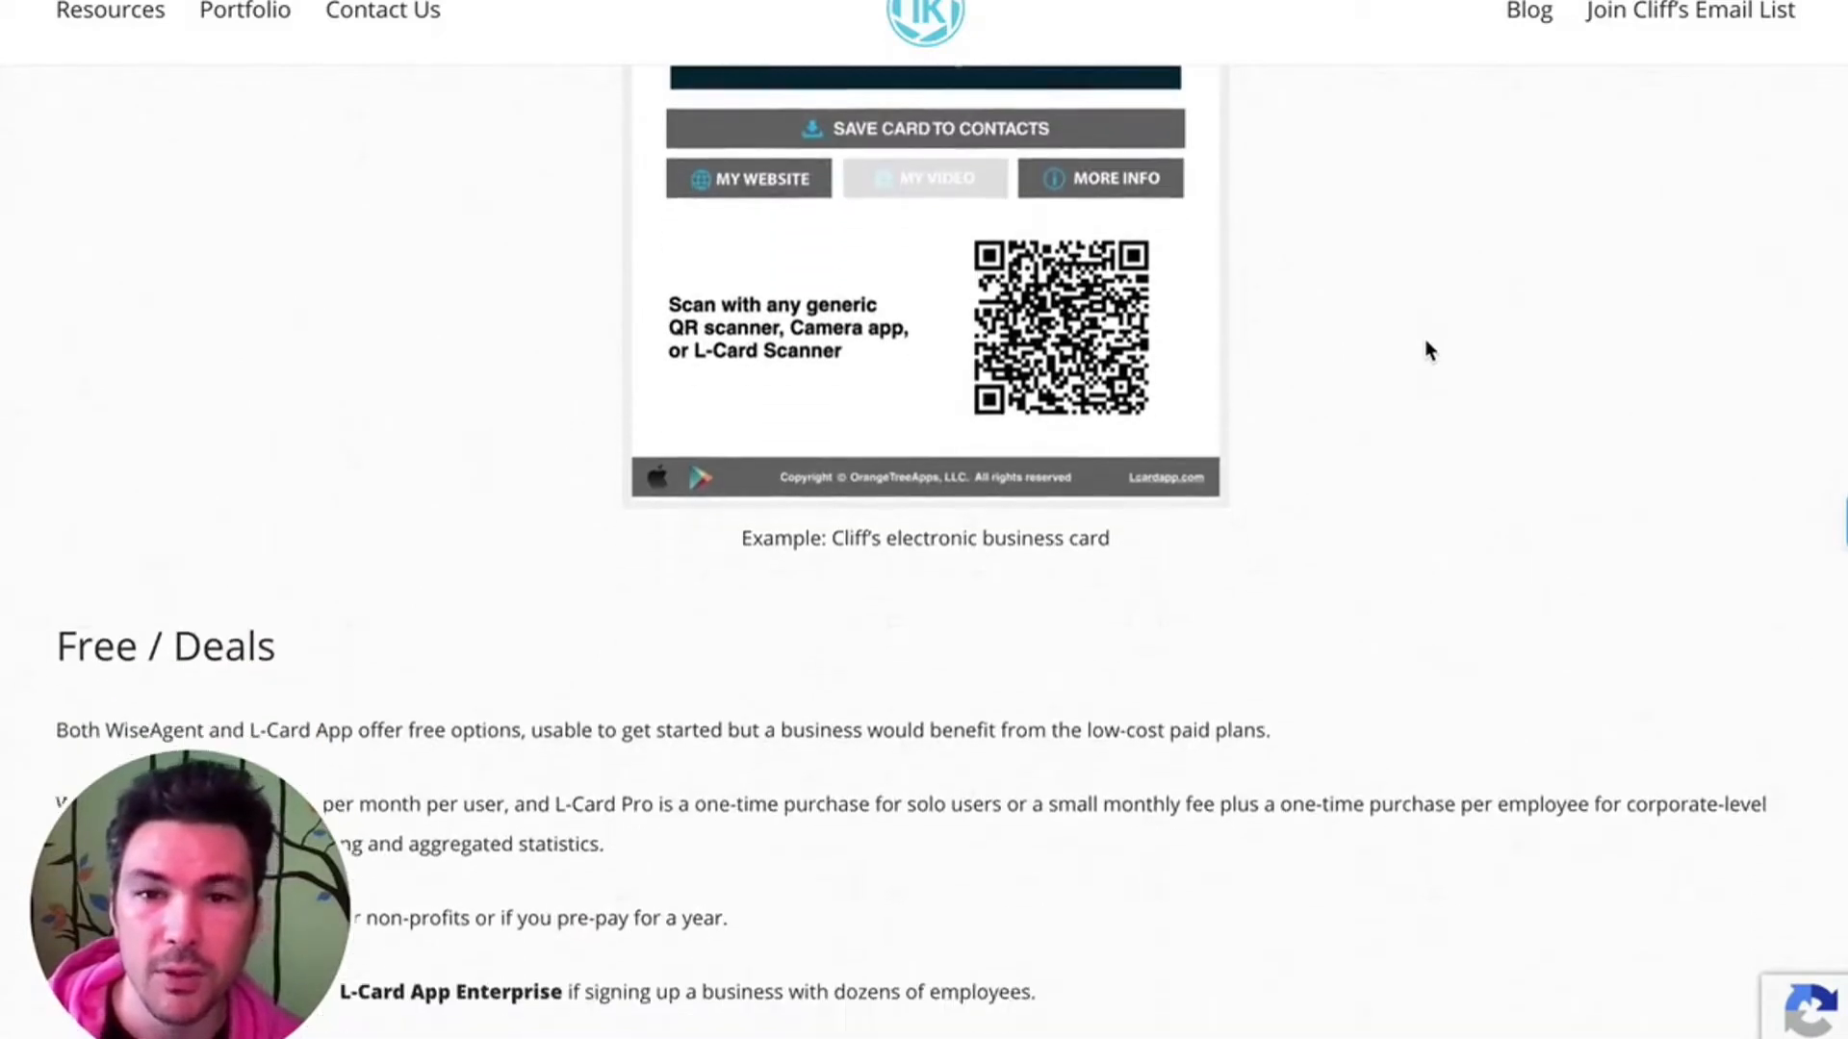
- Read the Free / Deals section, highlighting the WiseAgent discount line, and return to the page's introduction
scroll(1428, 349, "down", 4)
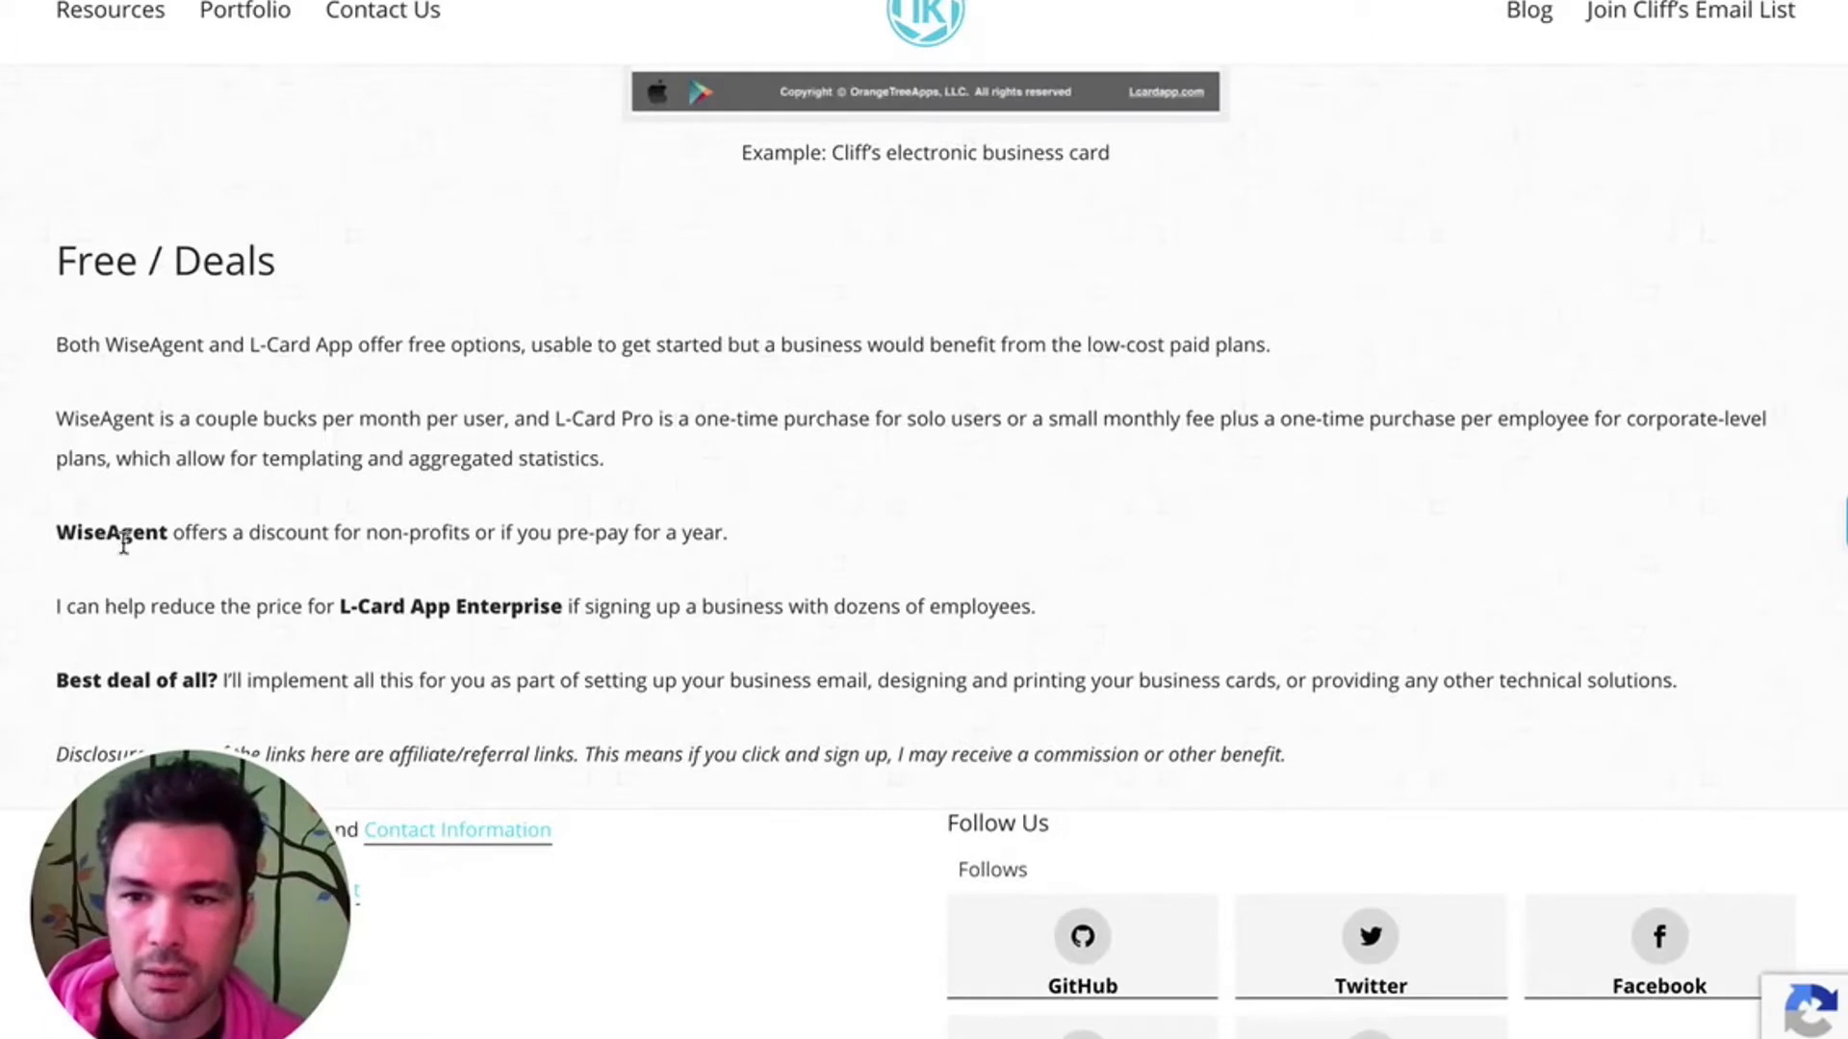
left_click_drag(60, 533, 767, 545)
scroll(948, 635, "down", 1)
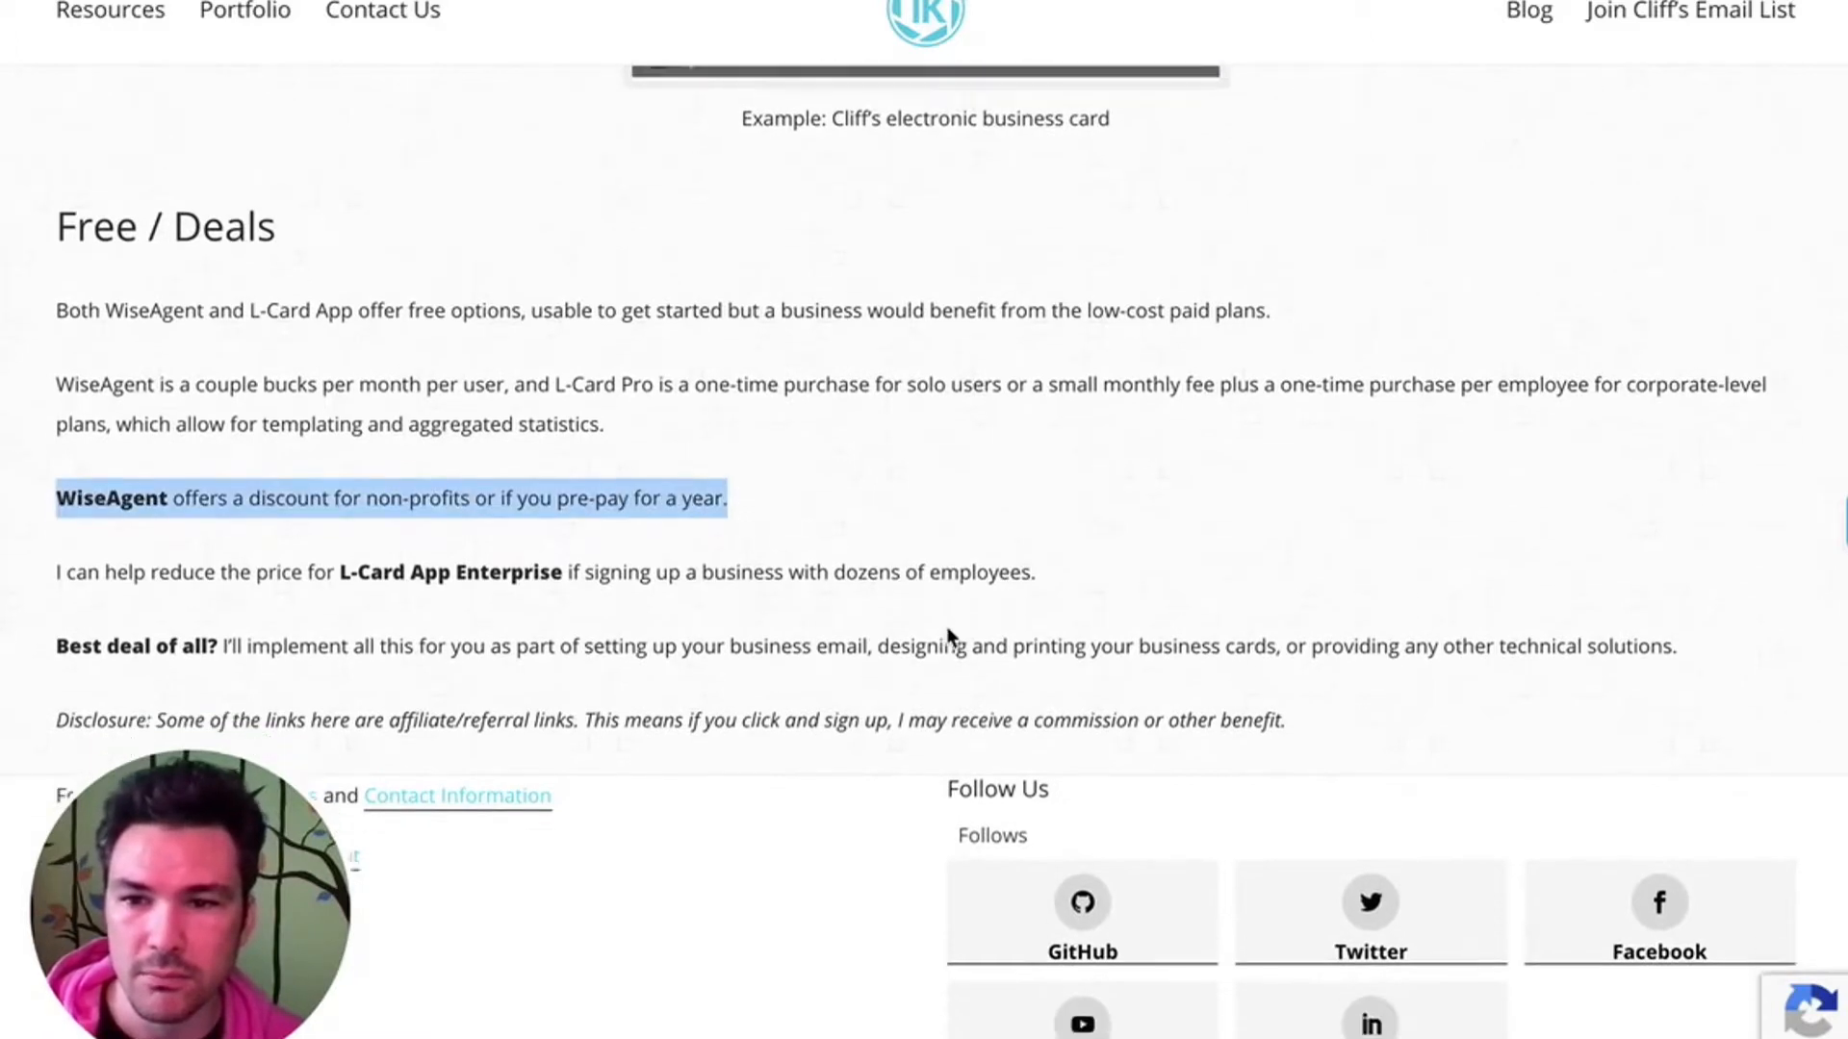
scroll(962, 606, "up", 20)
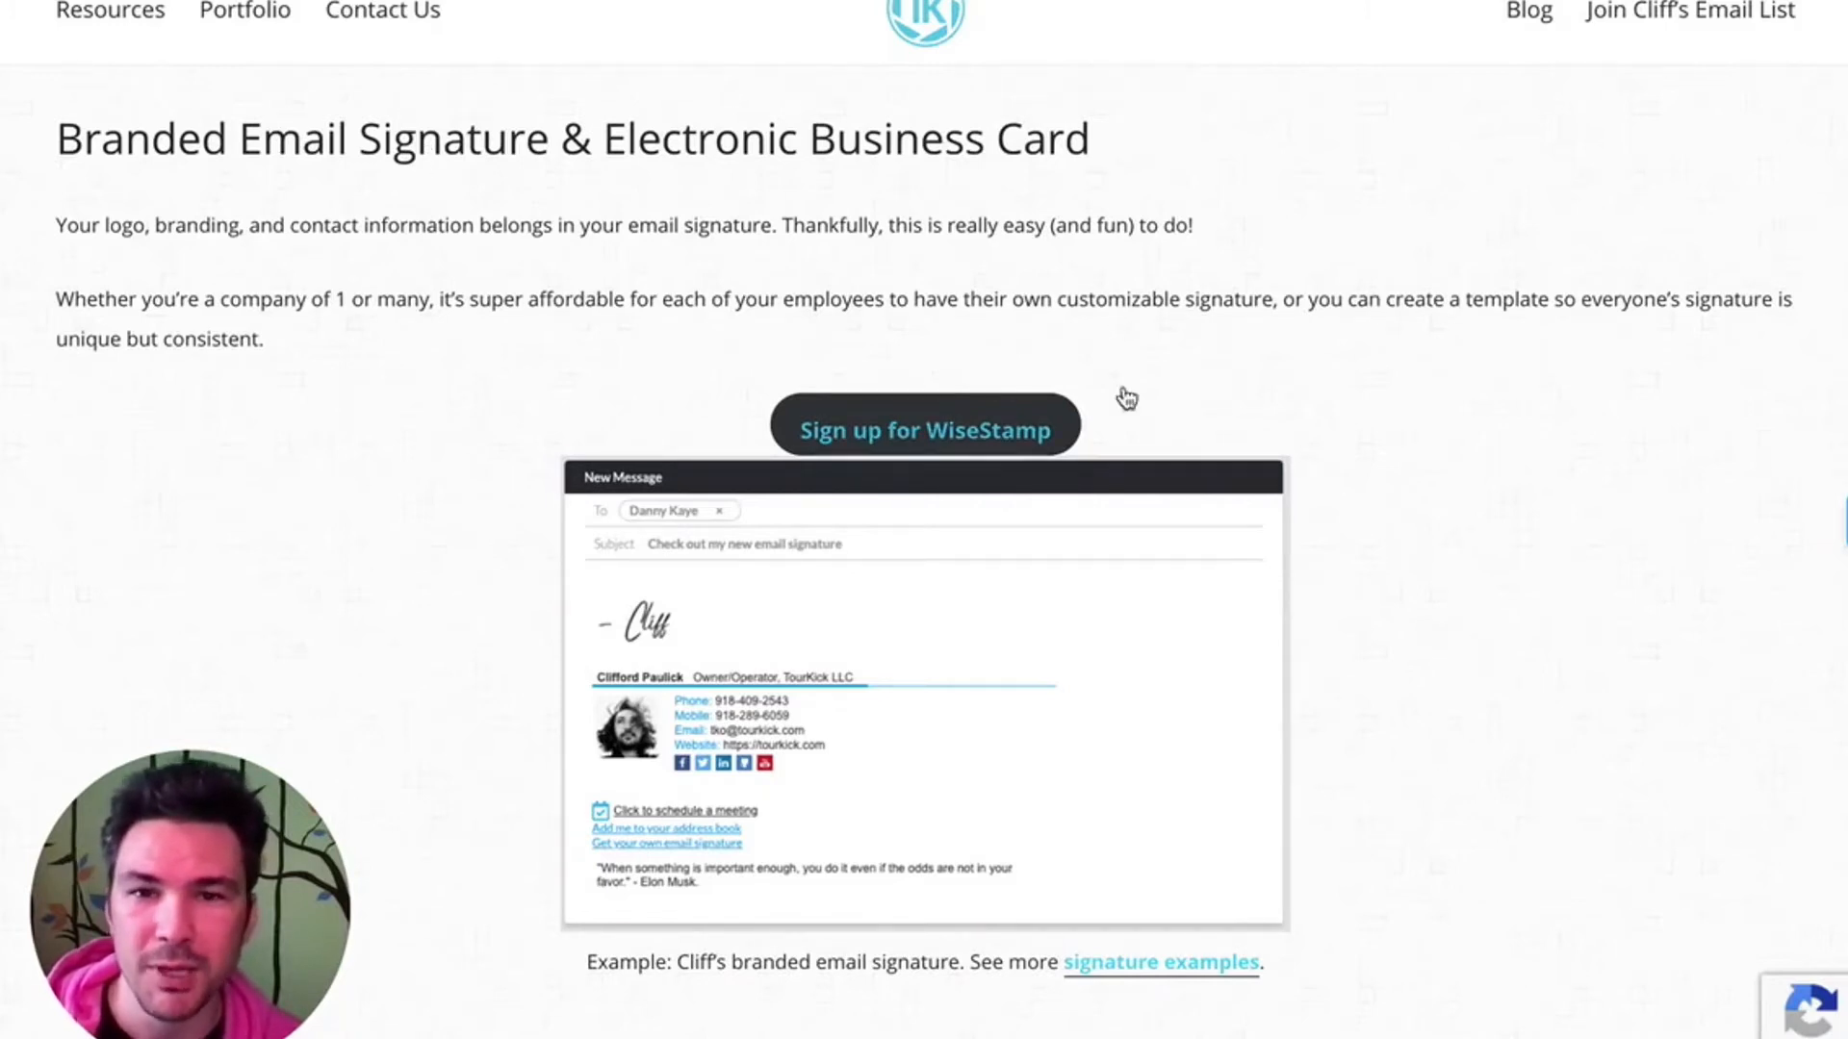
left_click_drag(788, 206, 1295, 321)
left_click(1297, 326)
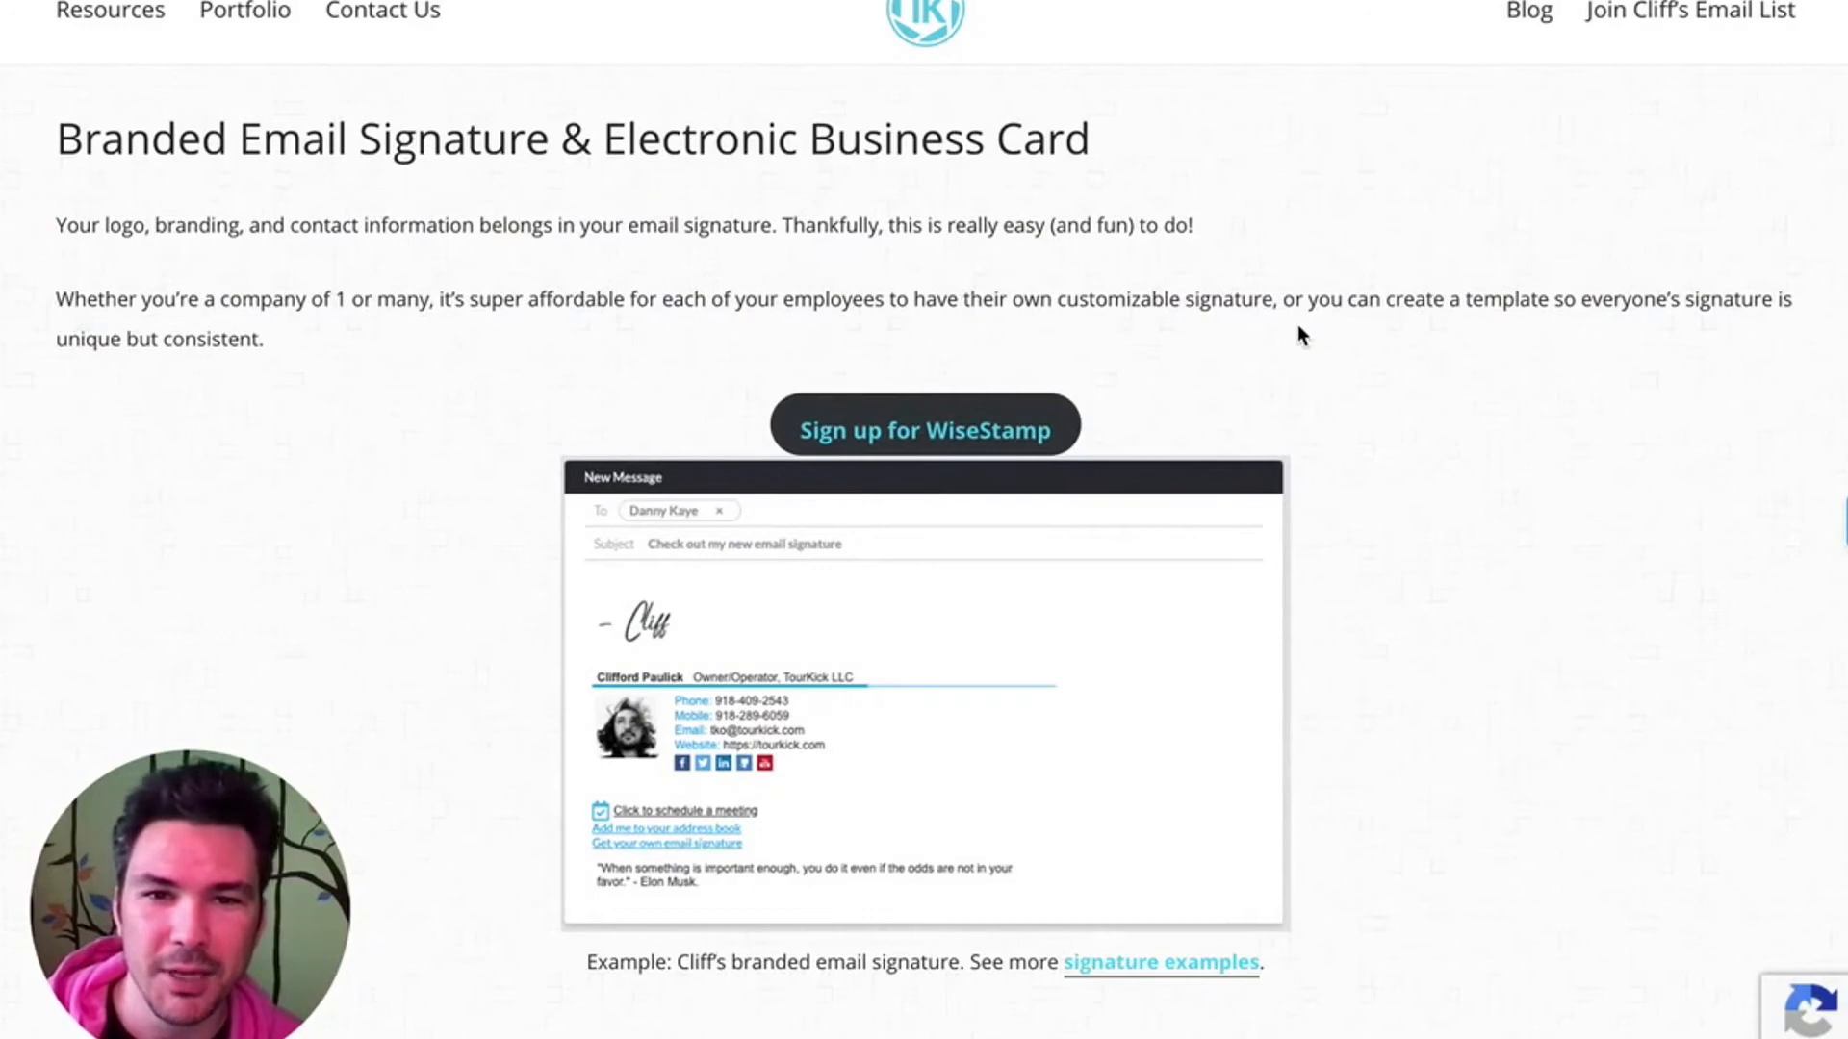